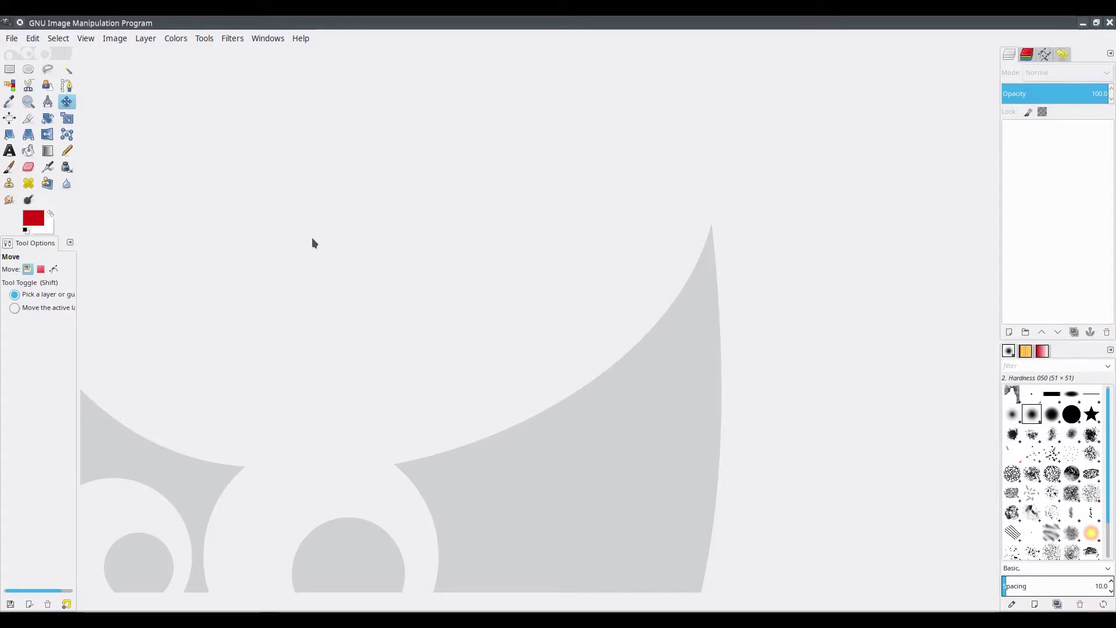
Step: Create a new 1280 × 720 px image filled with transparency
{"action": "left_click", "coordinate": [14, 39]}
{"action": "left_click", "coordinate": [25, 57]}
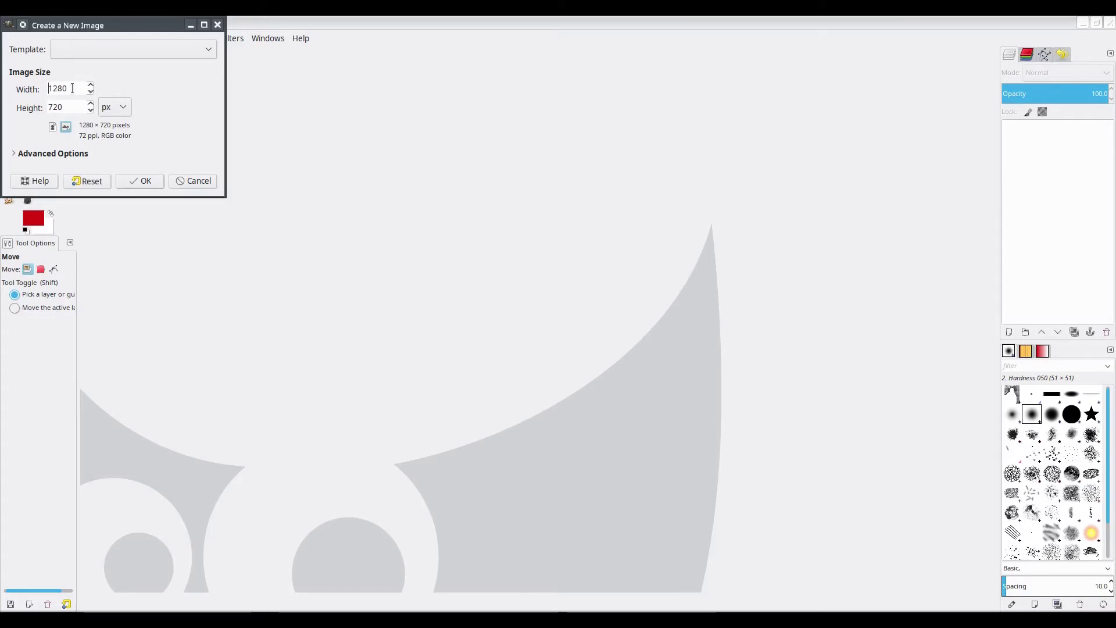
{"action": "left_click", "coordinate": [33, 154]}
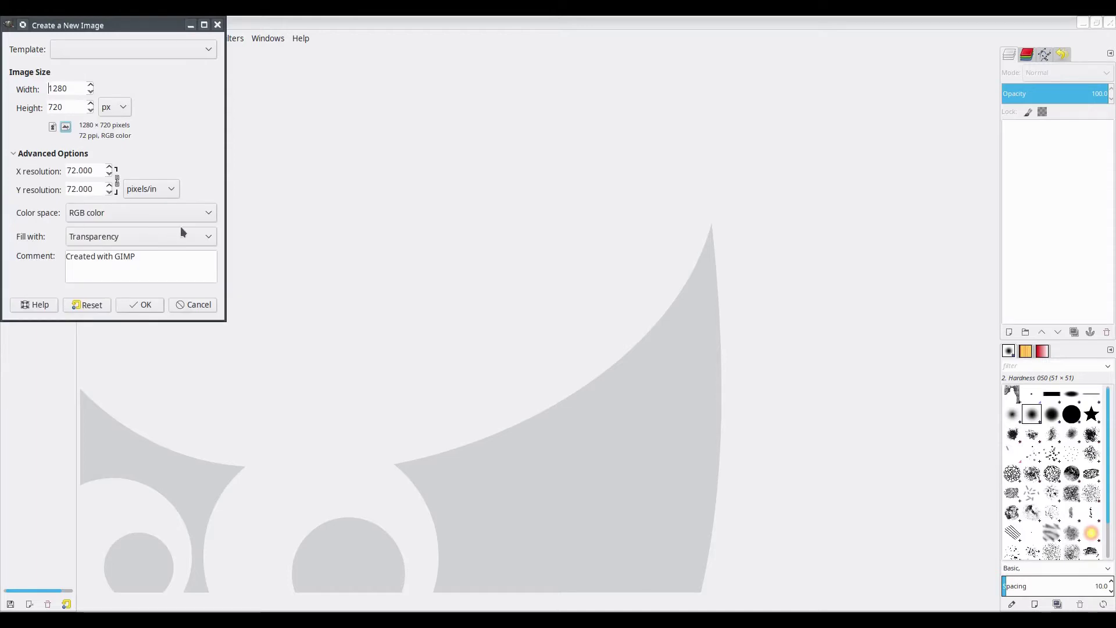
{"action": "left_click", "coordinate": [208, 235]}
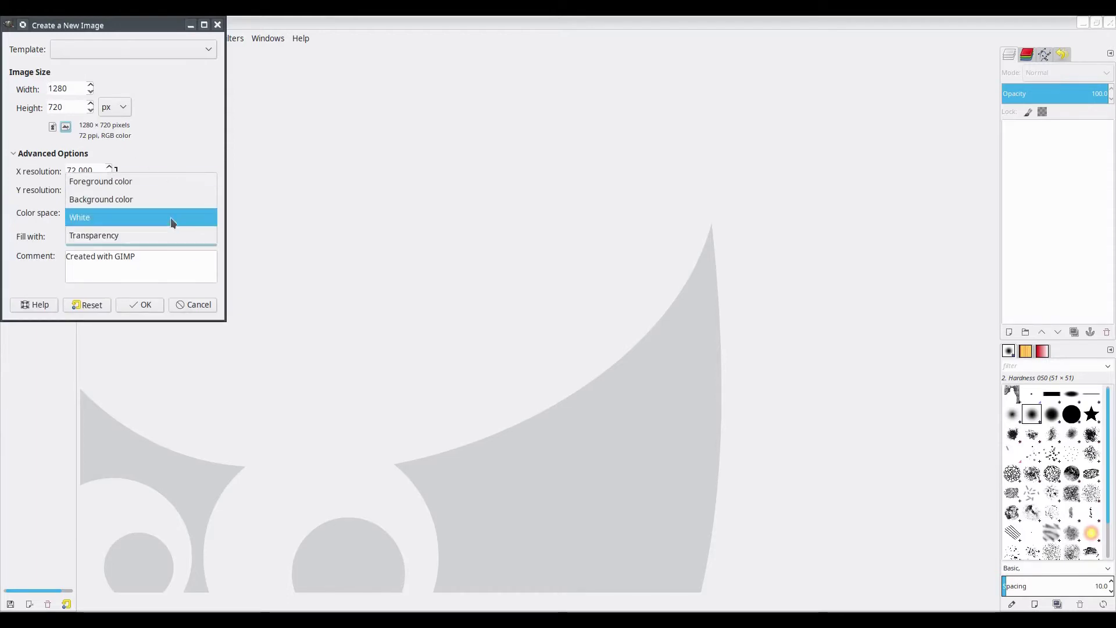
{"action": "left_click", "coordinate": [142, 240]}
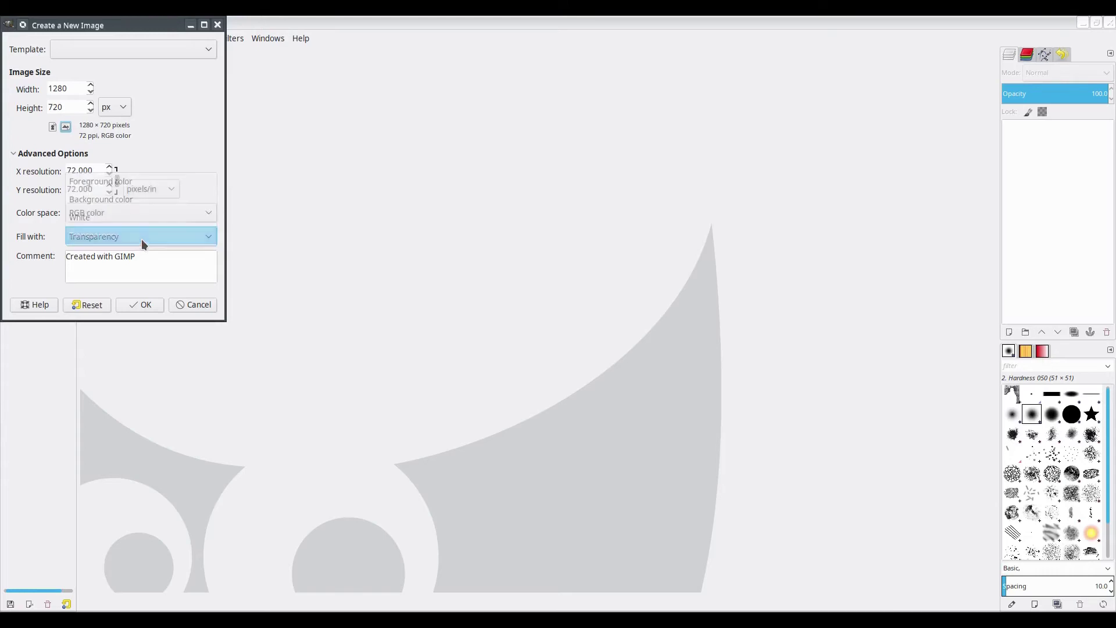
{"action": "left_click", "coordinate": [145, 305]}
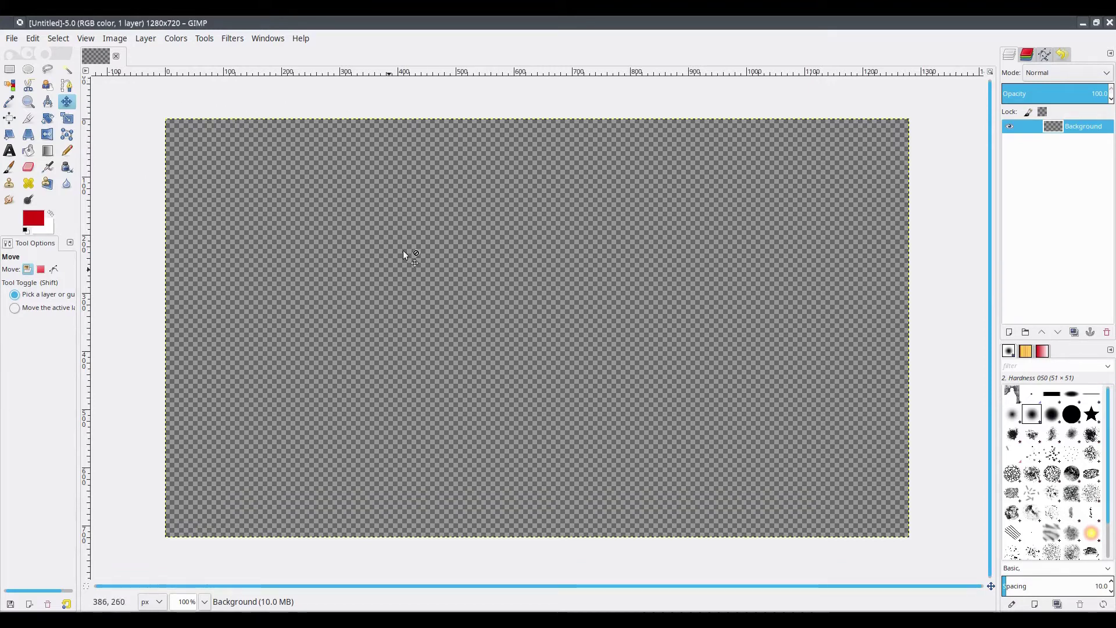
Step: Add a new layer named Layer 1 above the Background layer
{"action": "left_click", "coordinate": [1007, 330]}
{"action": "left_click", "coordinate": [1020, 286]}
{"action": "type", "text": "1"}
{"action": "left_click", "coordinate": [1015, 434]}
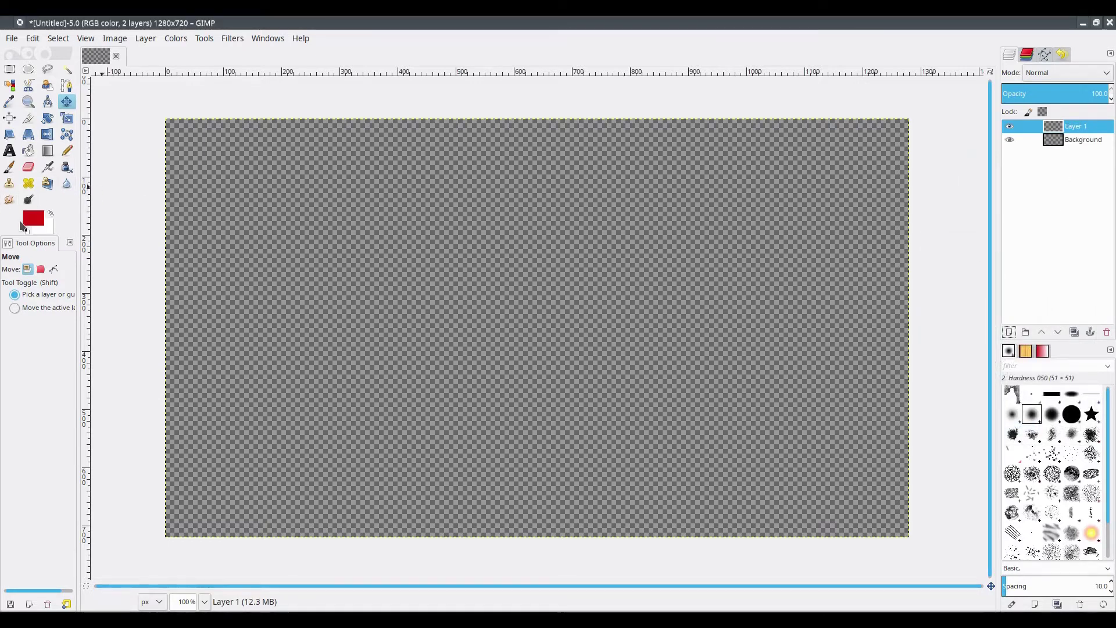
Step: Set the foreground color to the yellow-orange ffc53b and fill Layer 1 with it
{"action": "left_click", "coordinate": [33, 224]}
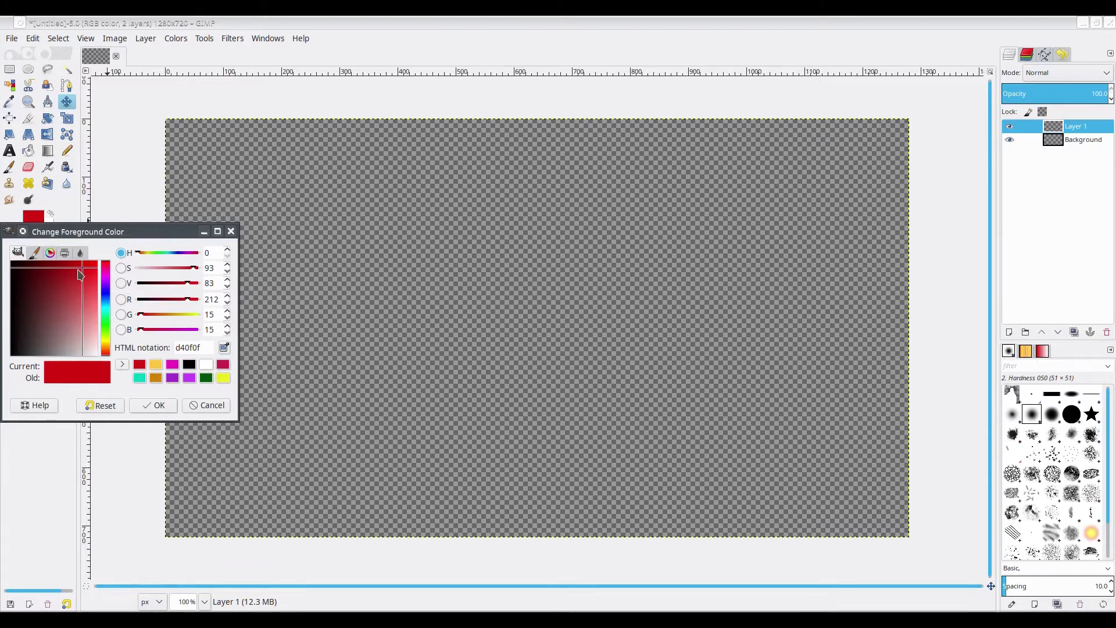
{"action": "left_click", "coordinate": [156, 365]}
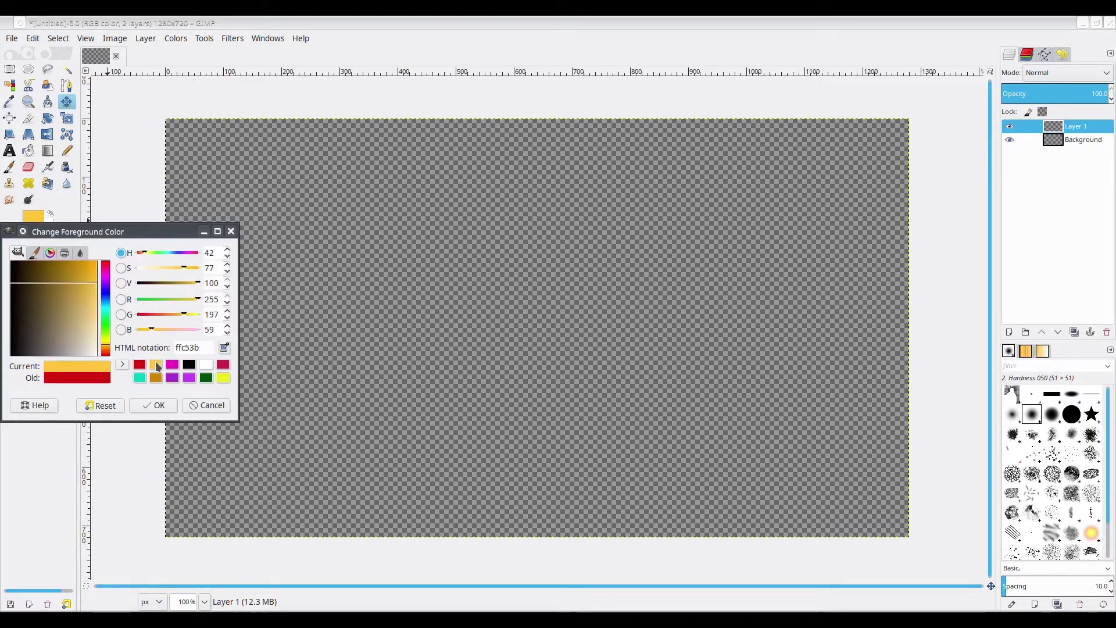
{"action": "left_click", "coordinate": [159, 407]}
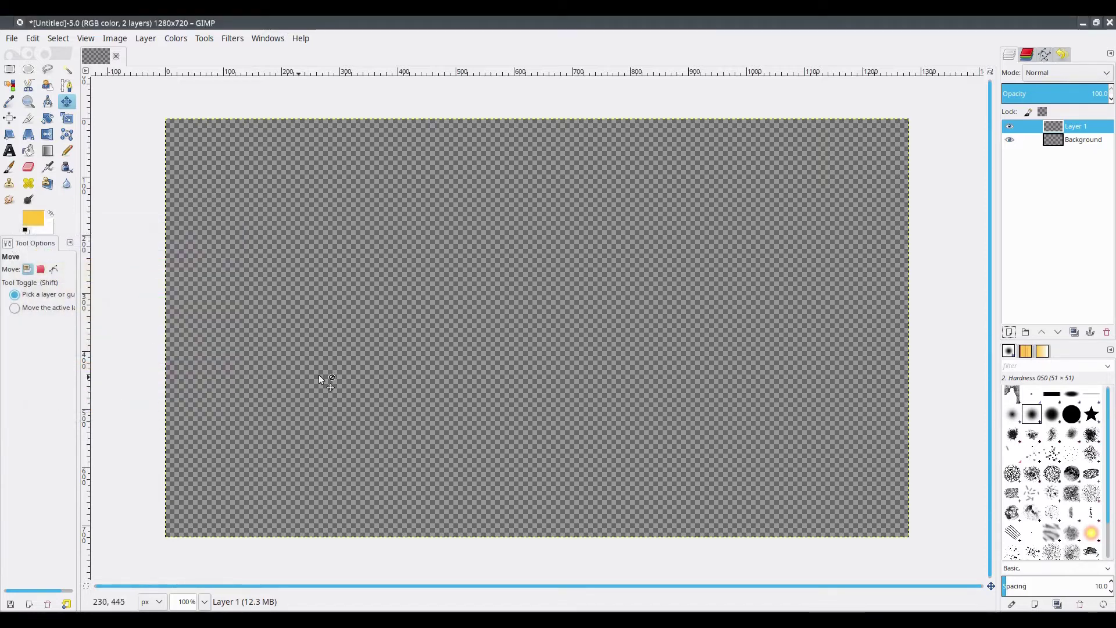
{"action": "left_click", "coordinate": [33, 39]}
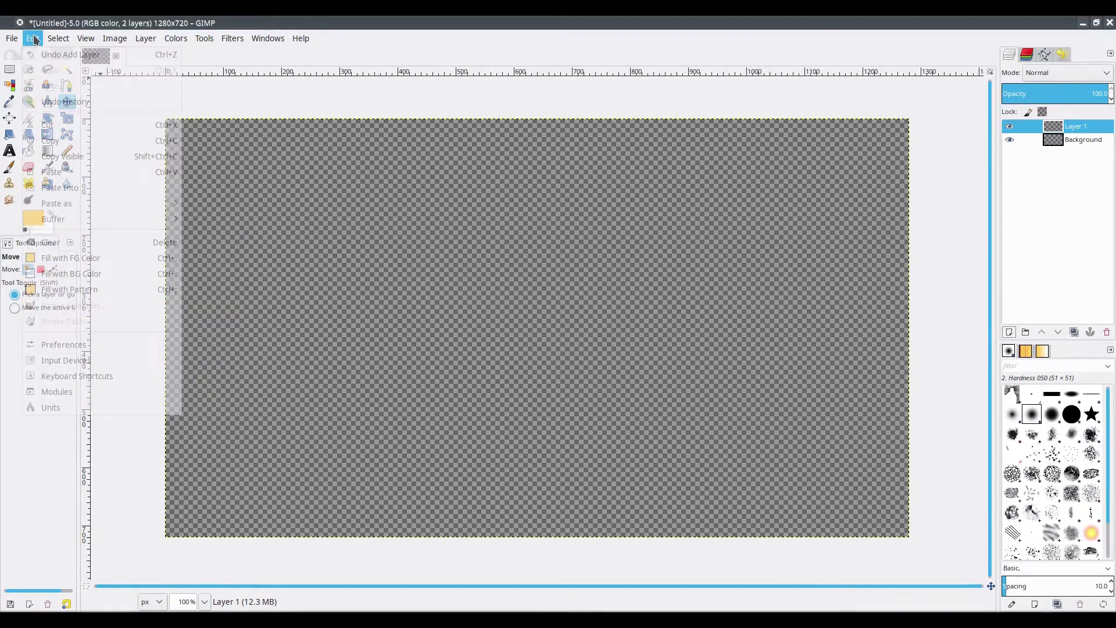
{"action": "left_click", "coordinate": [137, 258]}
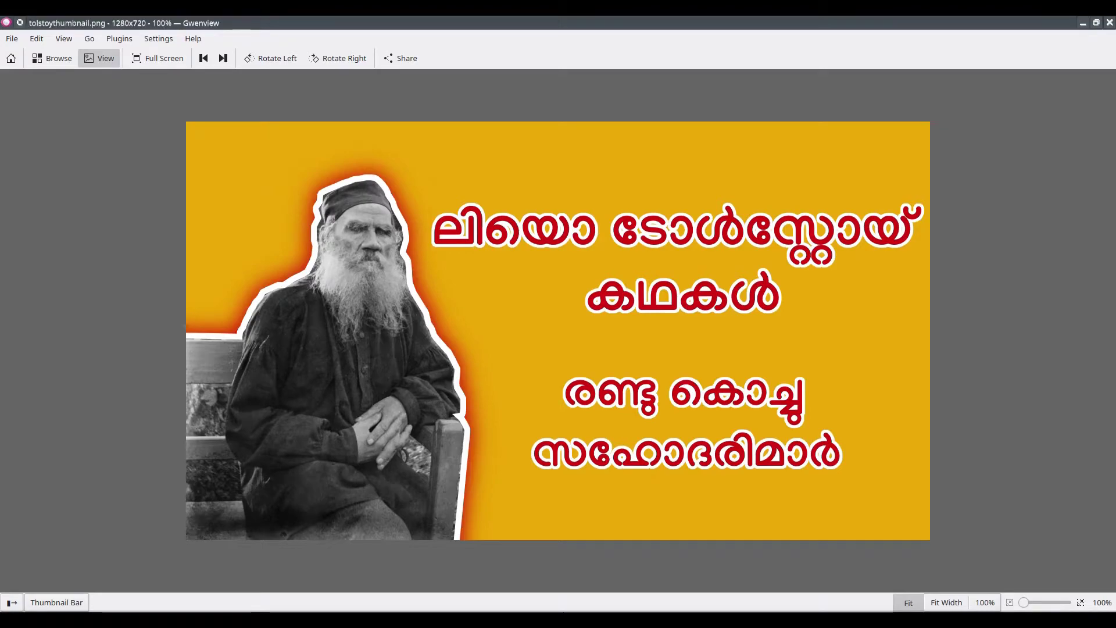
Step: Switch back to GIMP and open Leo_Tolstoy.jpg from the ImagesForThumbnails folder
{"action": "left_click", "coordinate": [331, 619]}
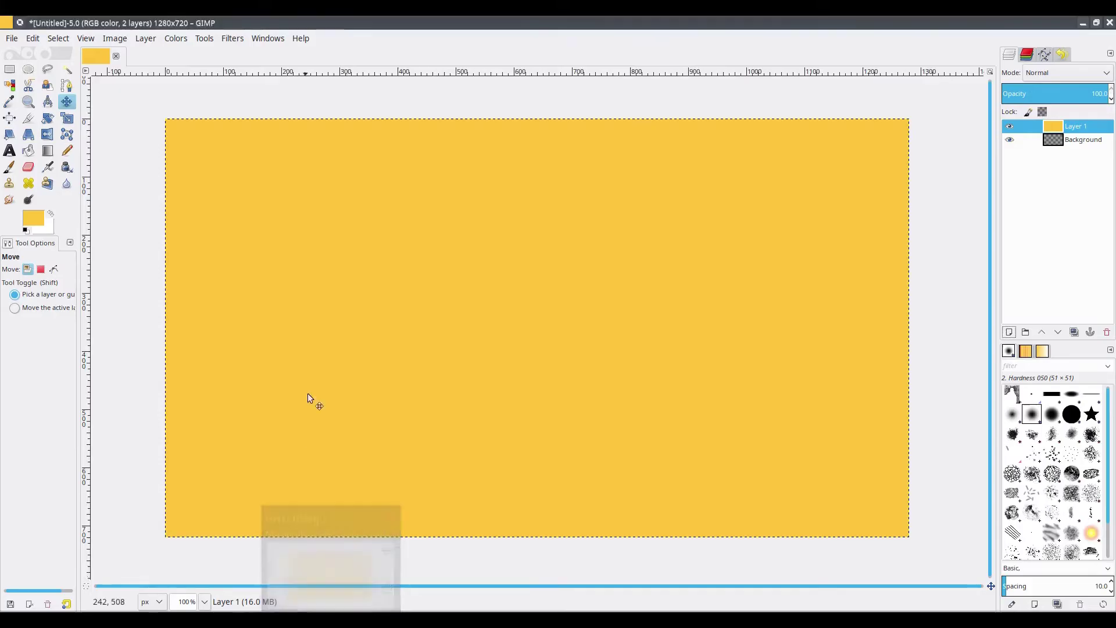
{"action": "left_click", "coordinate": [13, 39]}
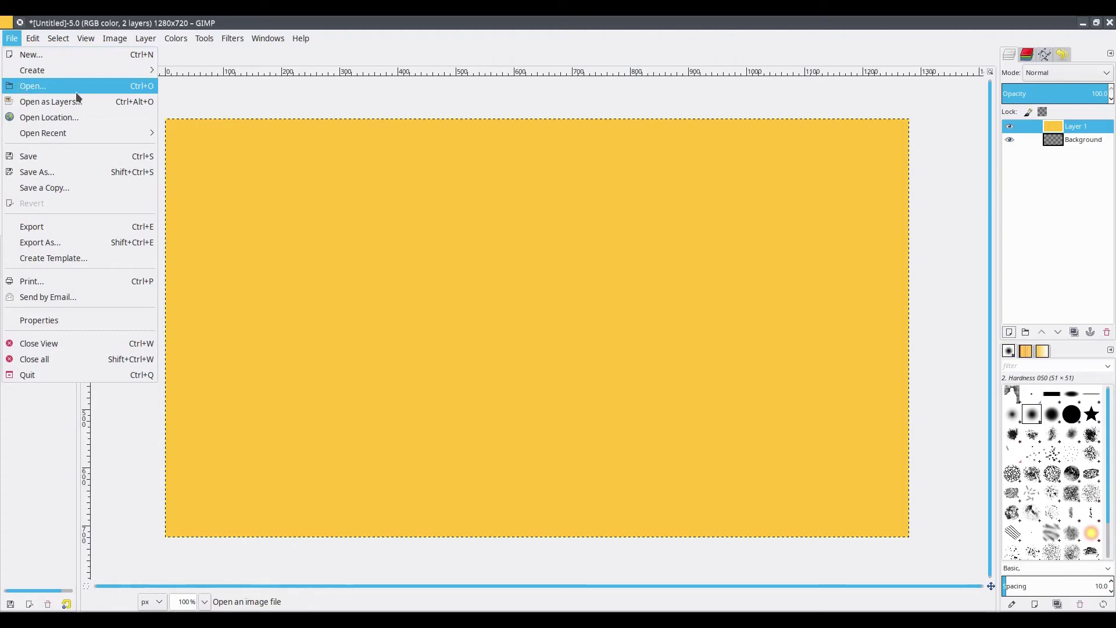
{"action": "left_click", "coordinate": [85, 88]}
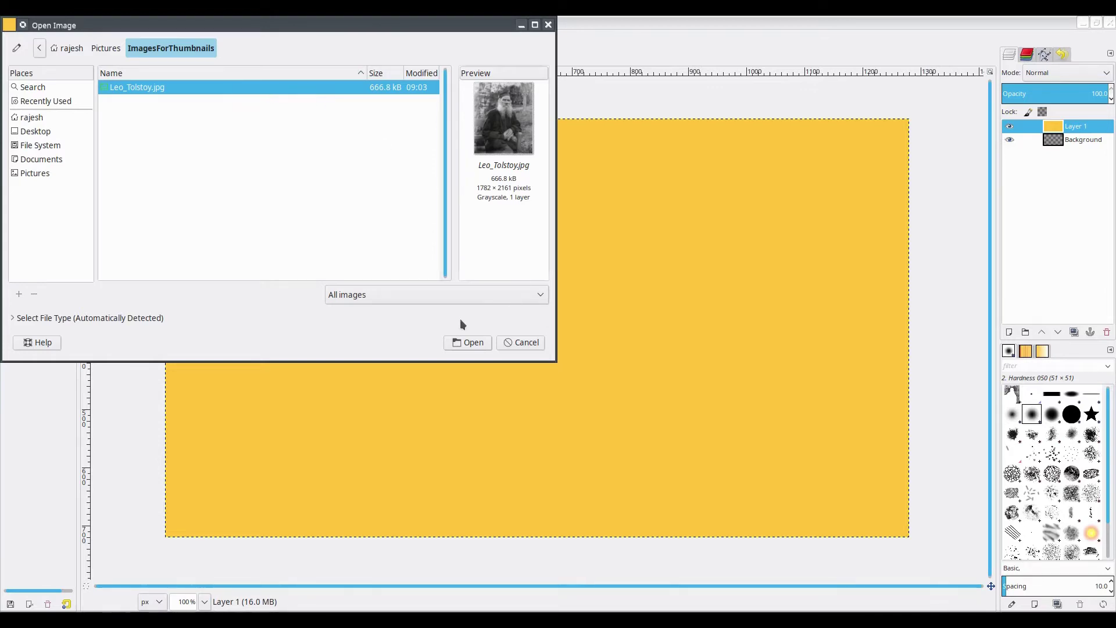
{"action": "left_click", "coordinate": [468, 343]}
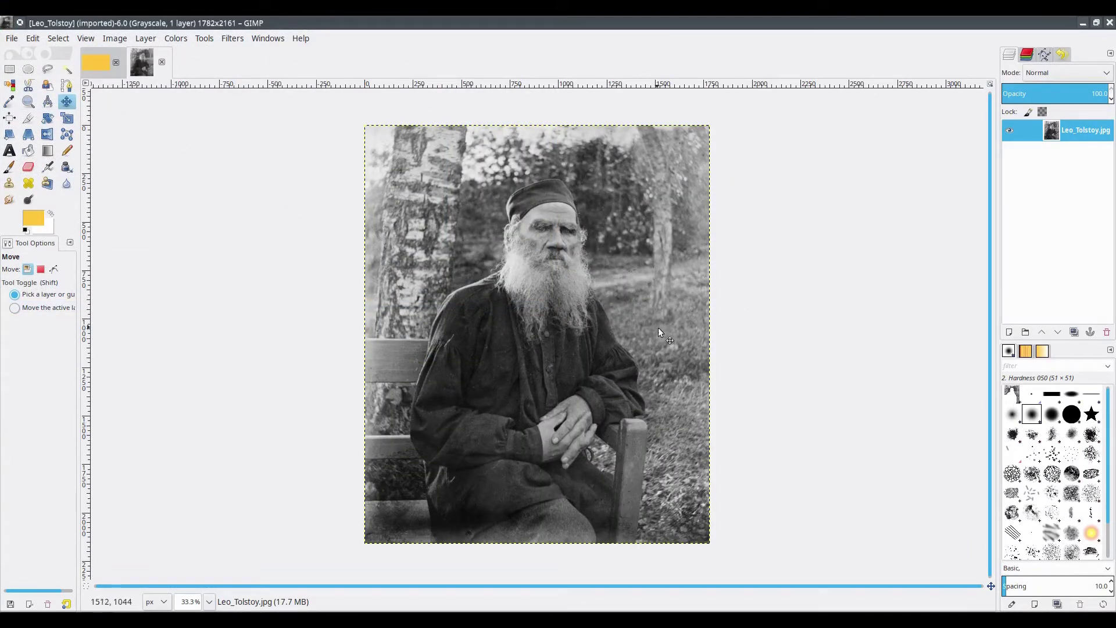
Step: Copy the whole Tolstoy photo and paste it as a new layer into the yellow thumbnail image
{"action": "left_click", "coordinate": [96, 65]}
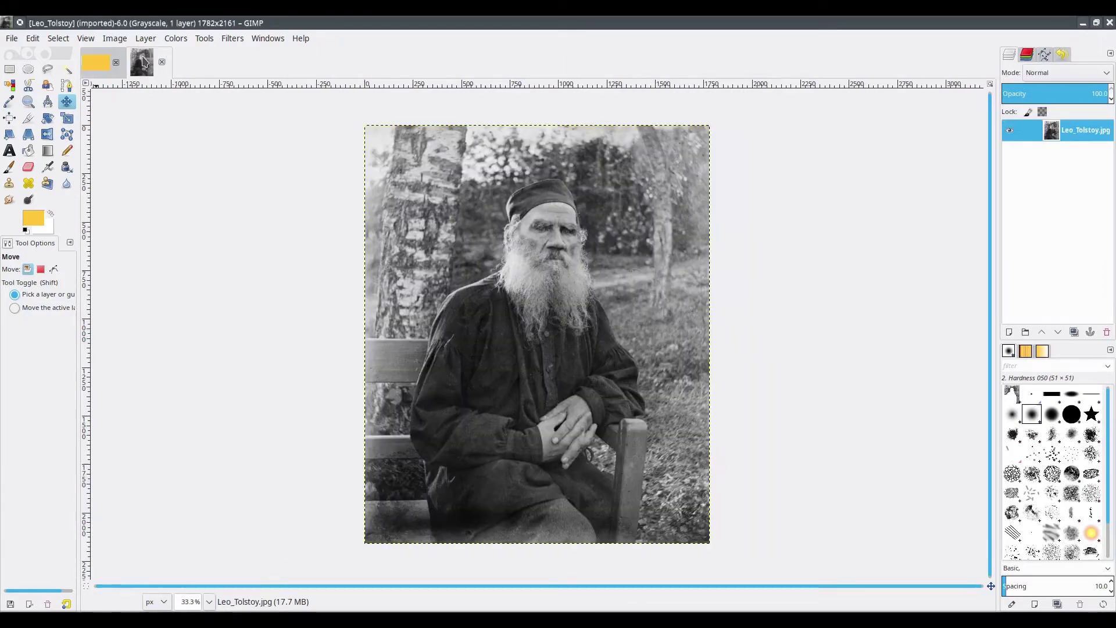
{"action": "left_click", "coordinate": [143, 63]}
{"action": "left_click", "coordinate": [32, 41]}
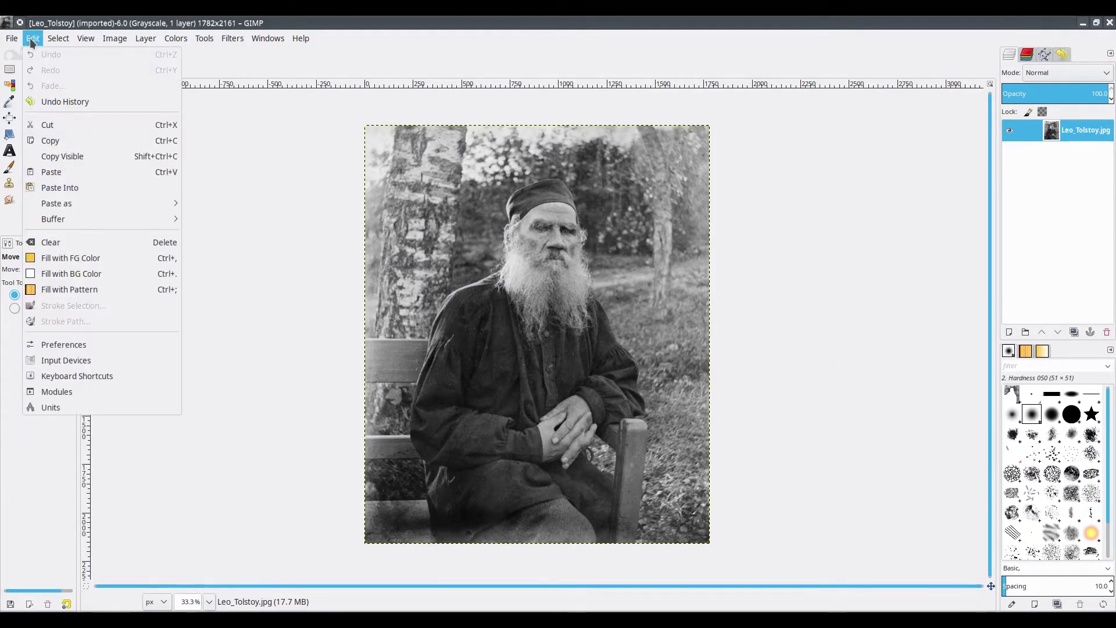
{"action": "left_click", "coordinate": [90, 139]}
{"action": "left_click", "coordinate": [96, 63]}
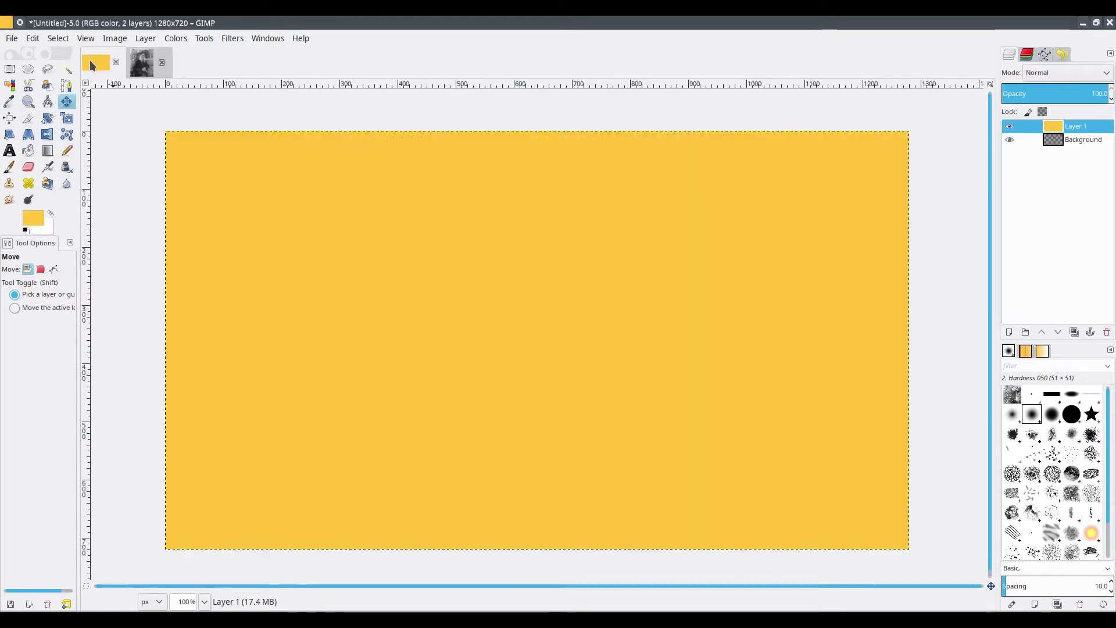
{"action": "left_click", "coordinate": [34, 39]}
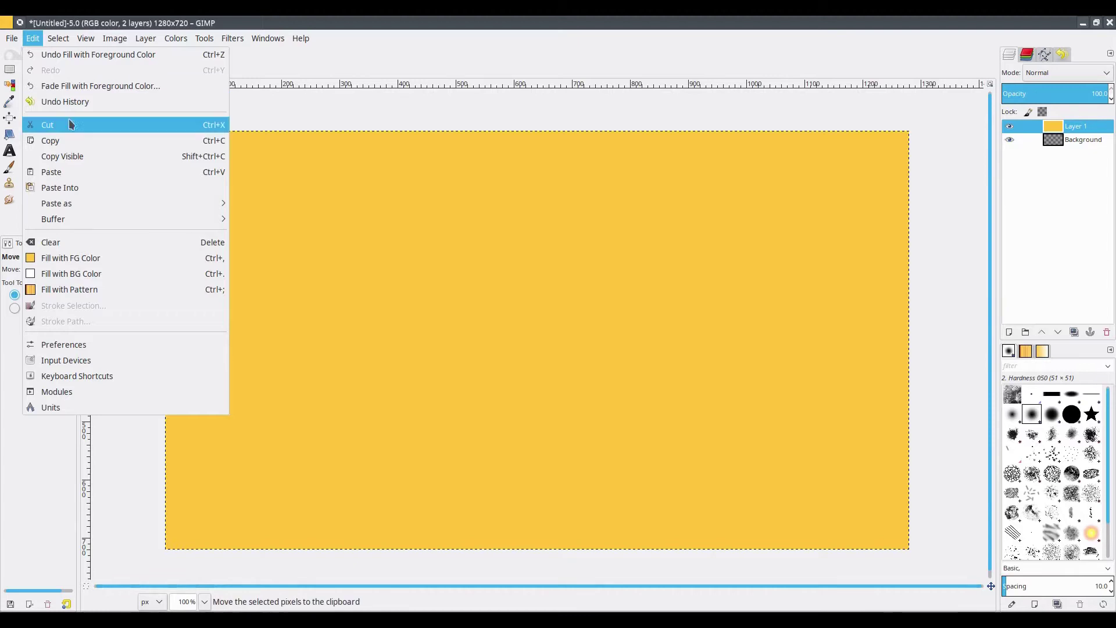
{"action": "mouse_move", "coordinate": [123, 206]}
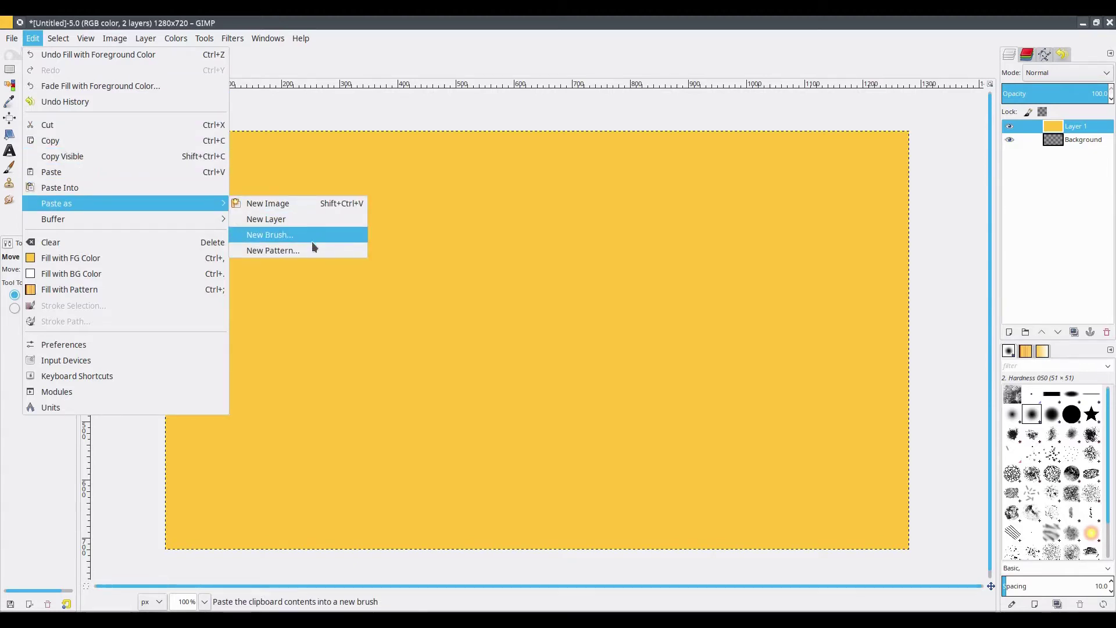
{"action": "left_click", "coordinate": [308, 220]}
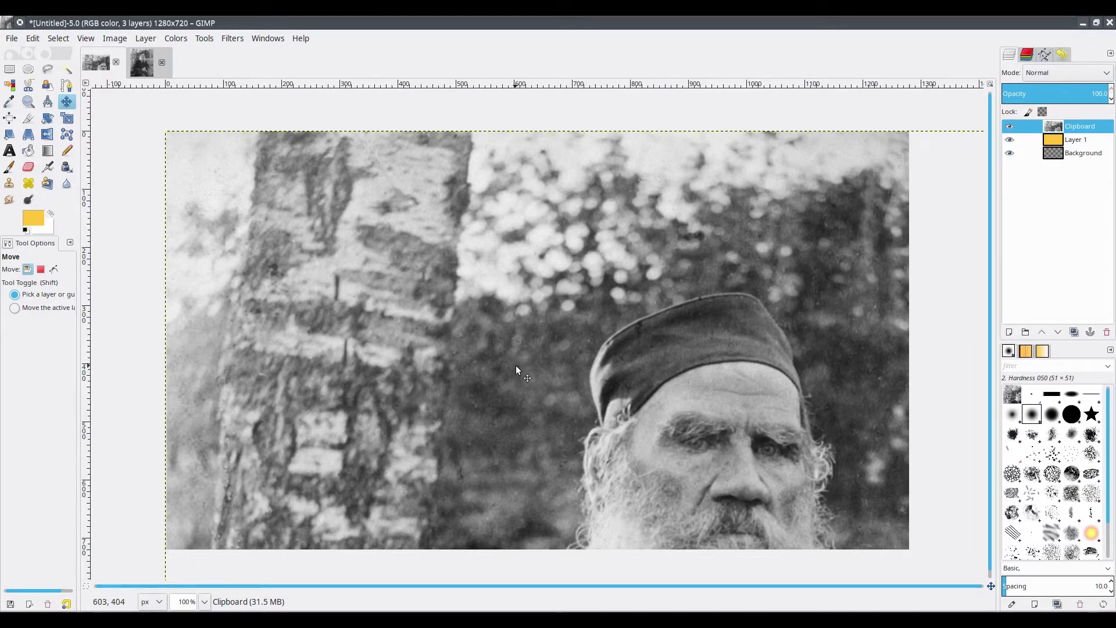
Step: Scale the pasted photo layer to a height of 720 px, keeping its aspect ratio
{"action": "left_click", "coordinate": [71, 124]}
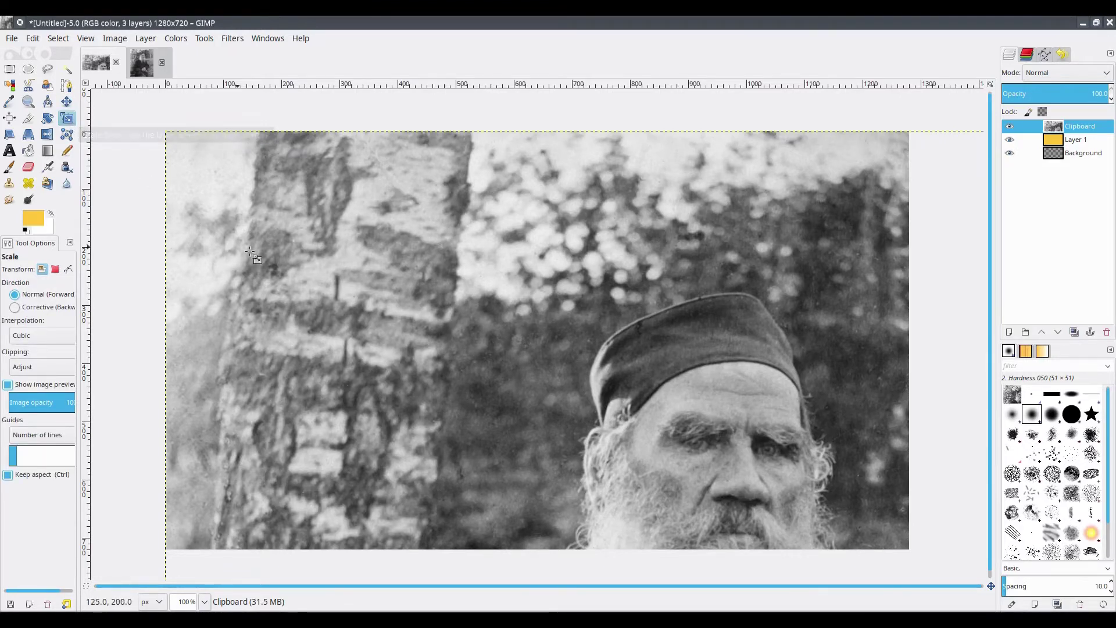
{"action": "left_click", "coordinate": [436, 331]}
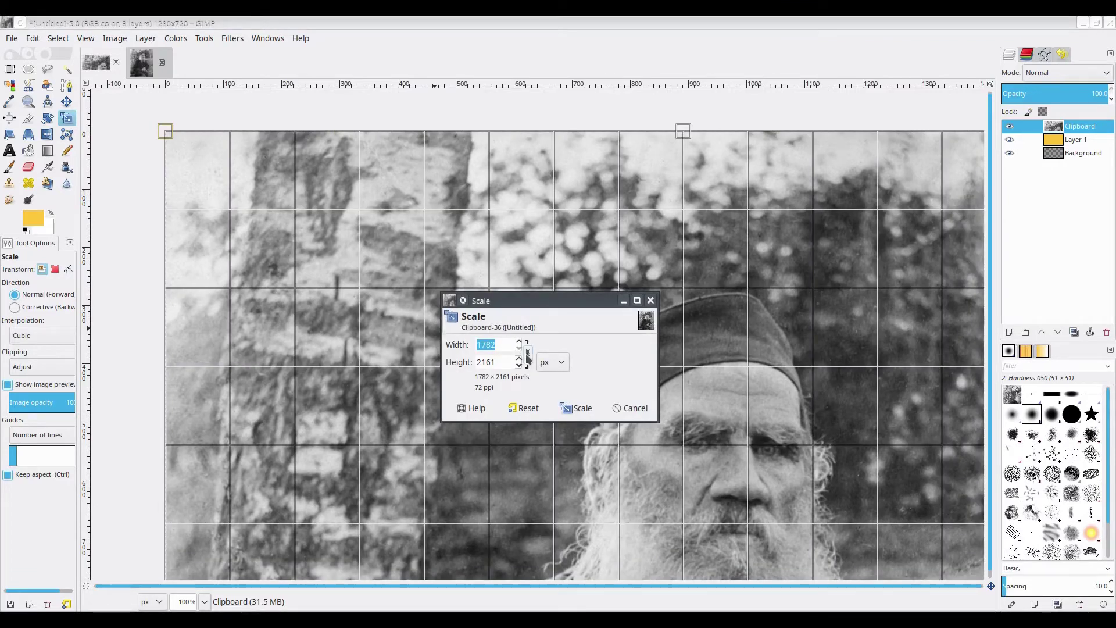
{"action": "left_click", "coordinate": [502, 349]}
{"action": "key", "text": "BackSpace"}
{"action": "key", "text": "BackSpace"}
{"action": "type", "text": "280"}
{"action": "left_click_drag", "start_coordinate": [504, 362], "coordinate": [480, 362]}
{"action": "type", "text": "720"}
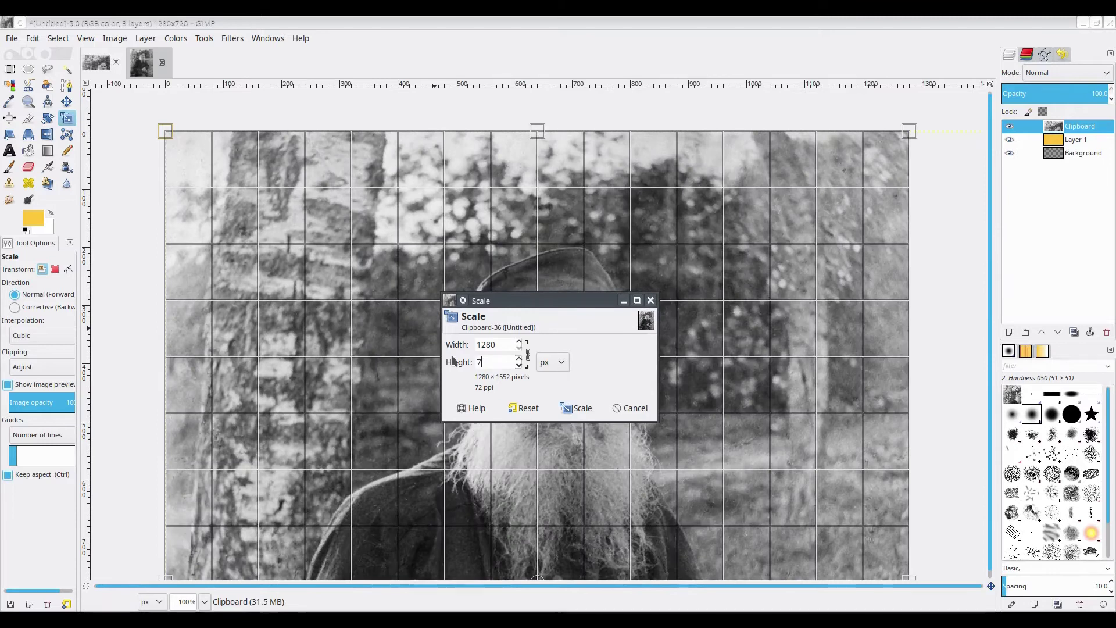
{"action": "left_click", "coordinate": [583, 409]}
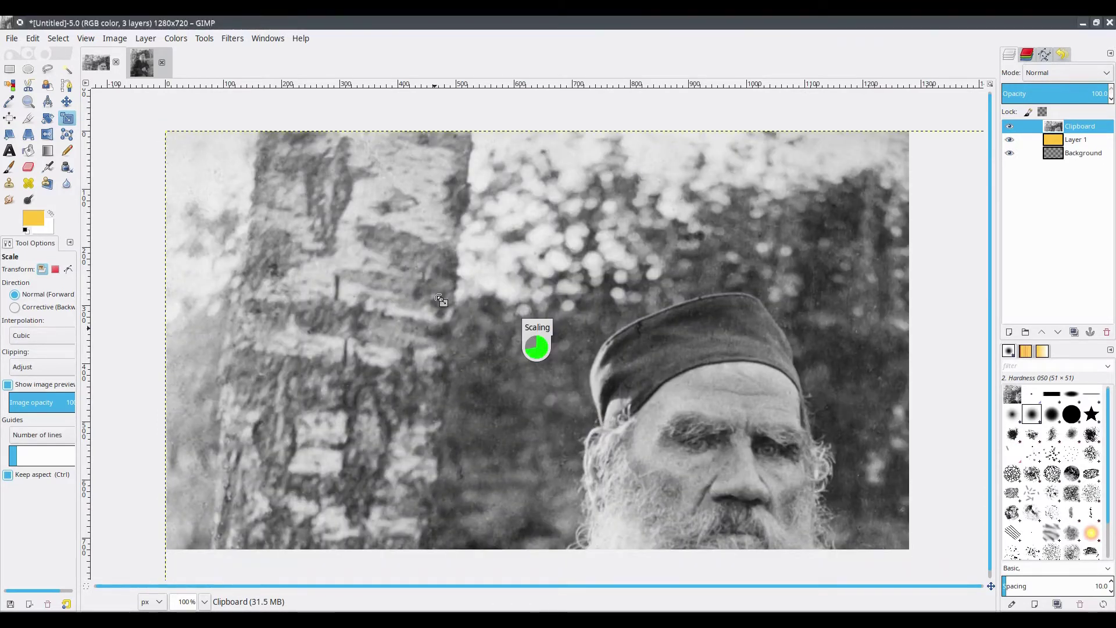
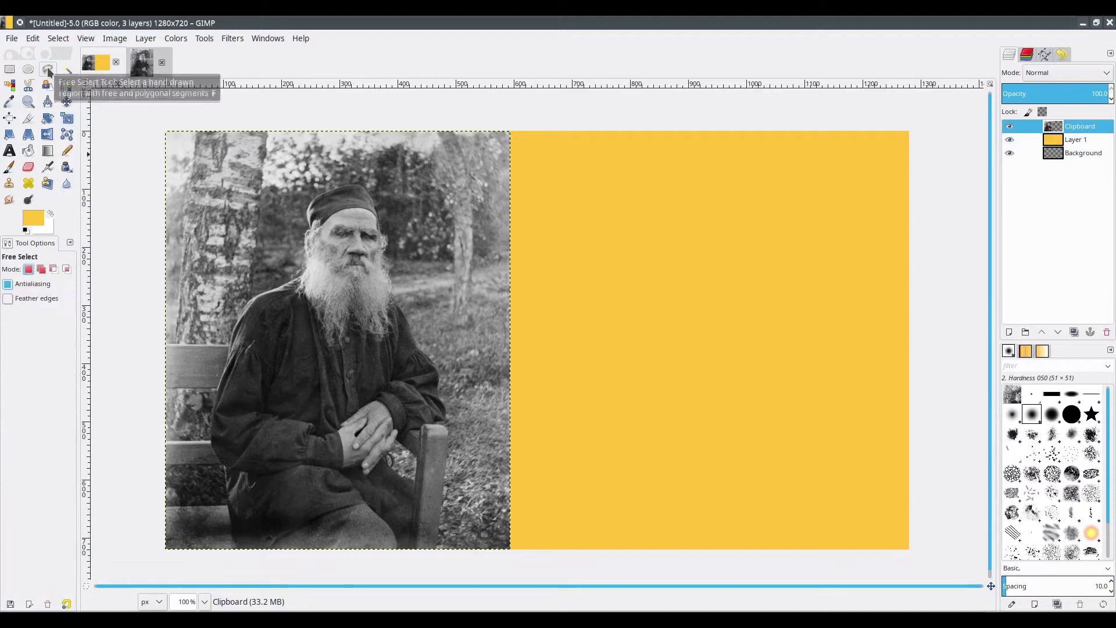
Step: Outline Tolstoy and the bench with the Free Select tool, following his shoulders, cap, beard and sleeve and closing outside the canvas
{"action": "left_click", "coordinate": [48, 71]}
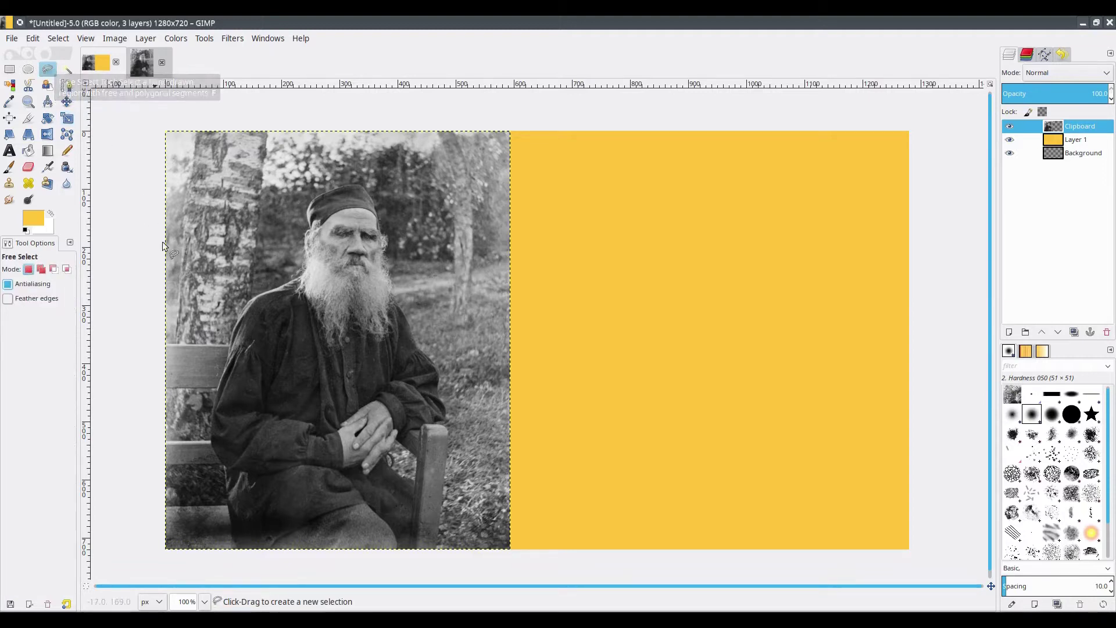
{"action": "left_click", "coordinate": [165, 343]}
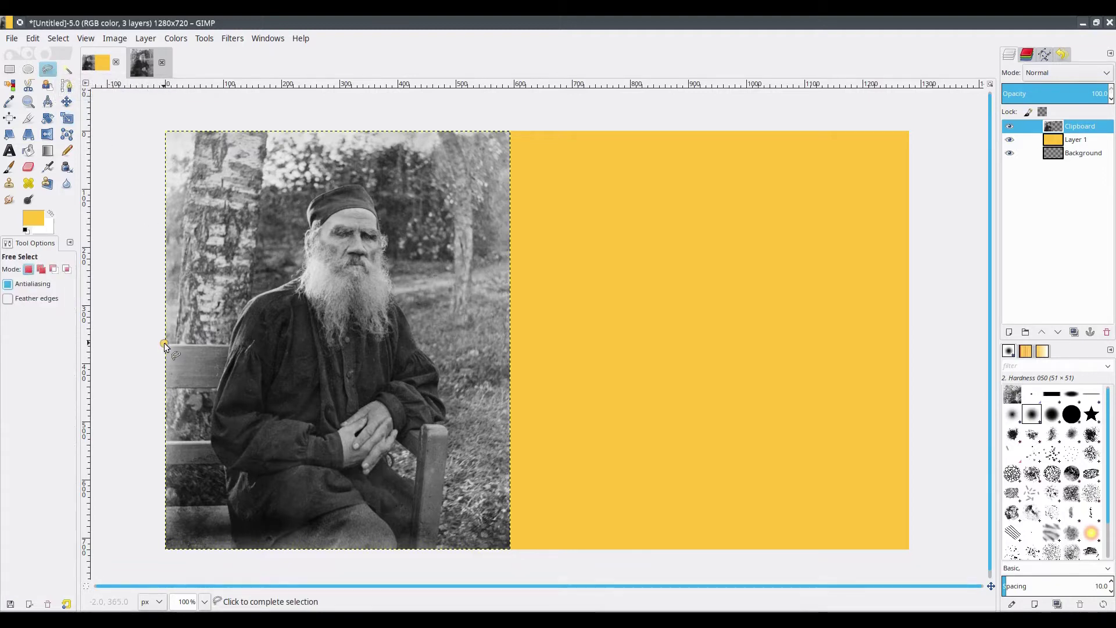
{"action": "left_click", "coordinate": [229, 342]}
{"action": "left_click", "coordinate": [287, 350]}
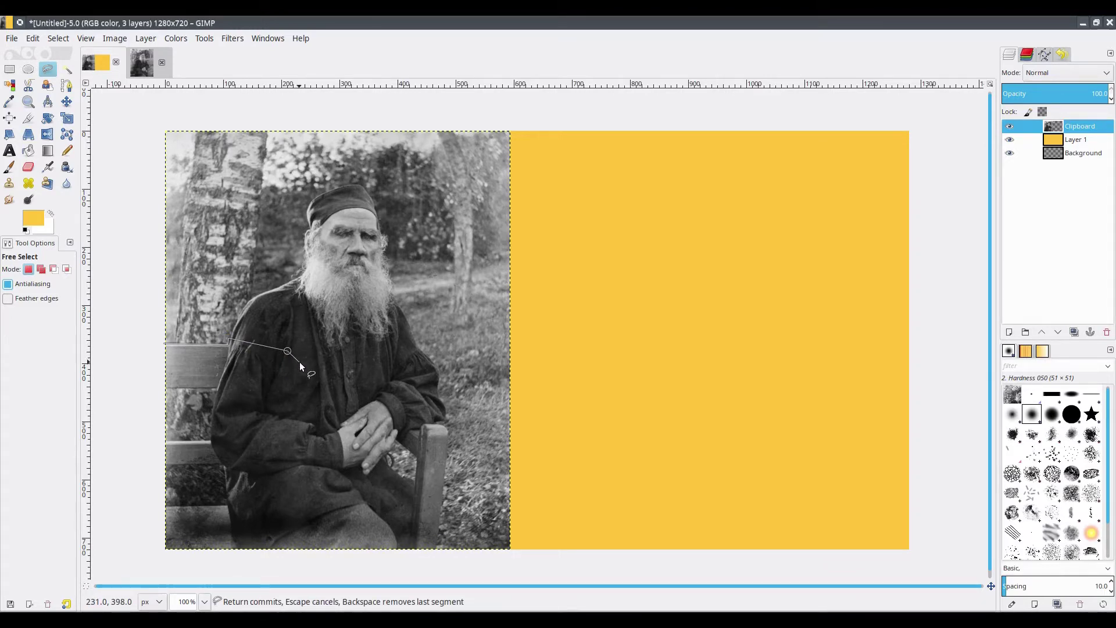
{"action": "key", "text": "BackSpace"}
{"action": "left_click", "coordinate": [232, 328]}
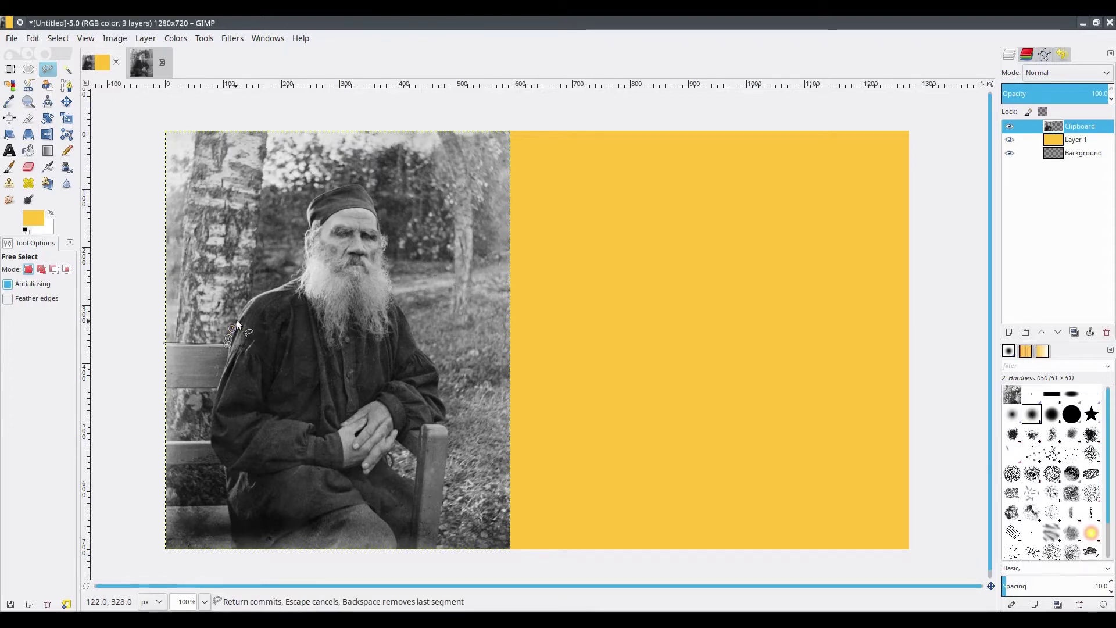
{"action": "left_click", "coordinate": [241, 318]}
{"action": "left_click", "coordinate": [243, 306]}
{"action": "left_click", "coordinate": [247, 302]}
{"action": "left_click", "coordinate": [270, 289]}
{"action": "left_click", "coordinate": [285, 280]}
{"action": "left_click", "coordinate": [294, 275]}
{"action": "left_click", "coordinate": [301, 268]}
{"action": "left_click", "coordinate": [302, 260]}
{"action": "left_click", "coordinate": [302, 253]}
{"action": "left_click", "coordinate": [302, 245]}
{"action": "left_click", "coordinate": [303, 238]}
{"action": "left_click", "coordinate": [303, 232]}
{"action": "left_click", "coordinate": [311, 226]}
{"action": "left_click", "coordinate": [308, 220]}
{"action": "left_click", "coordinate": [307, 212]}
{"action": "left_click", "coordinate": [308, 204]}
{"action": "left_click", "coordinate": [311, 198]}
{"action": "left_click", "coordinate": [316, 194]}
{"action": "left_click", "coordinate": [322, 190]}
{"action": "left_click", "coordinate": [327, 188]}
{"action": "left_click", "coordinate": [331, 186]}
{"action": "left_click", "coordinate": [336, 186]}
{"action": "left_click", "coordinate": [343, 184]}
{"action": "left_click", "coordinate": [360, 182]}
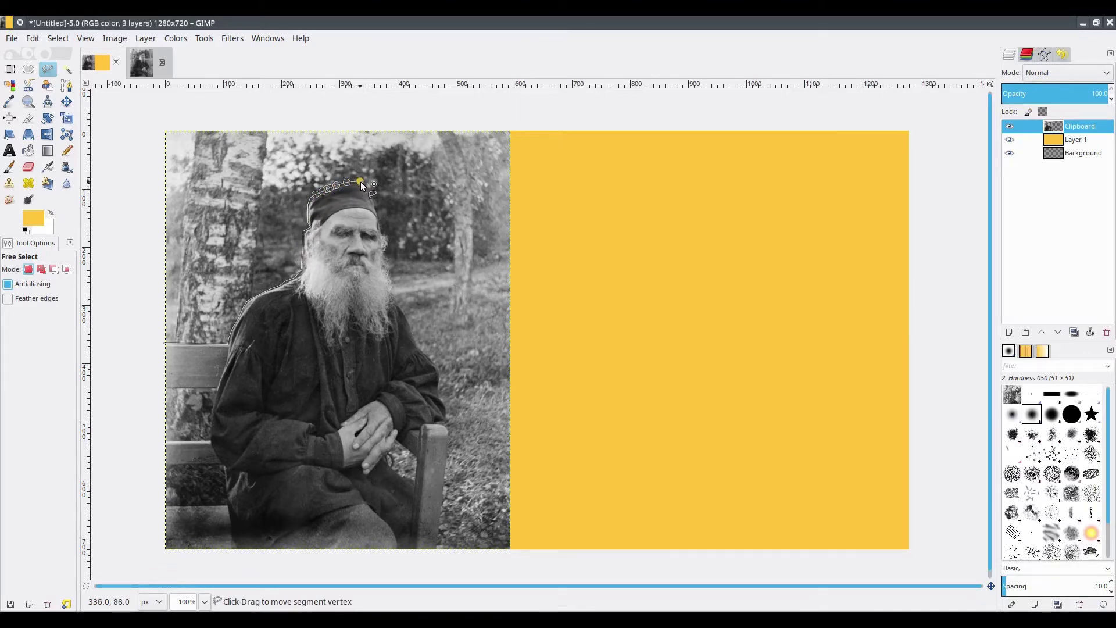
{"action": "left_click", "coordinate": [371, 195]}
{"action": "left_click", "coordinate": [375, 203]}
{"action": "left_click", "coordinate": [378, 210]}
{"action": "left_click", "coordinate": [380, 218]}
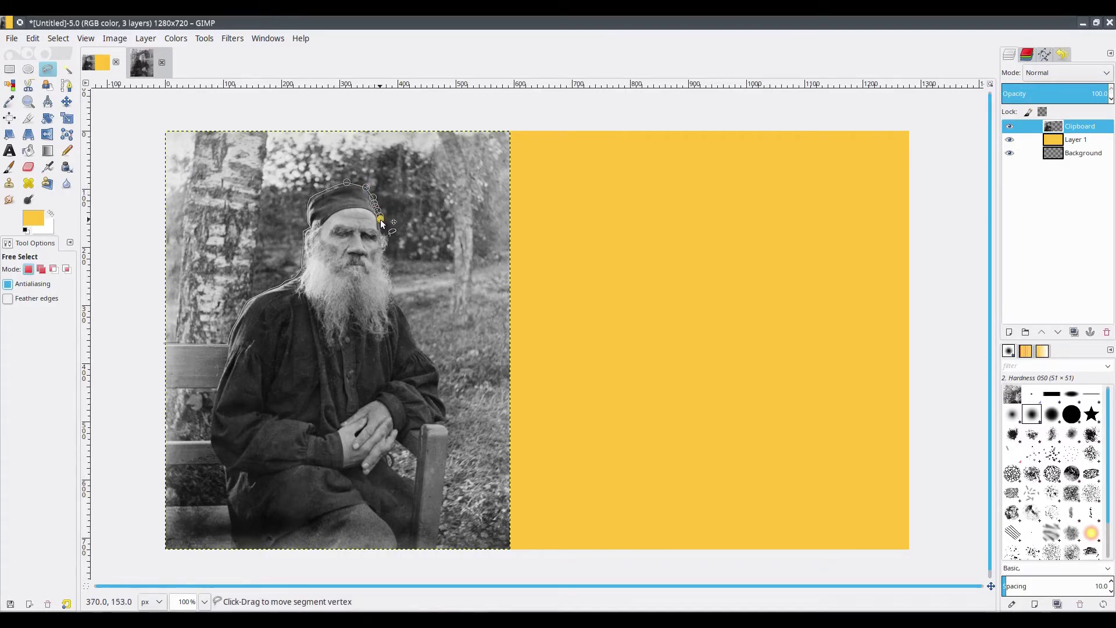
{"action": "left_click", "coordinate": [388, 255]}
{"action": "left_click", "coordinate": [392, 266]}
{"action": "left_click", "coordinate": [397, 287]}
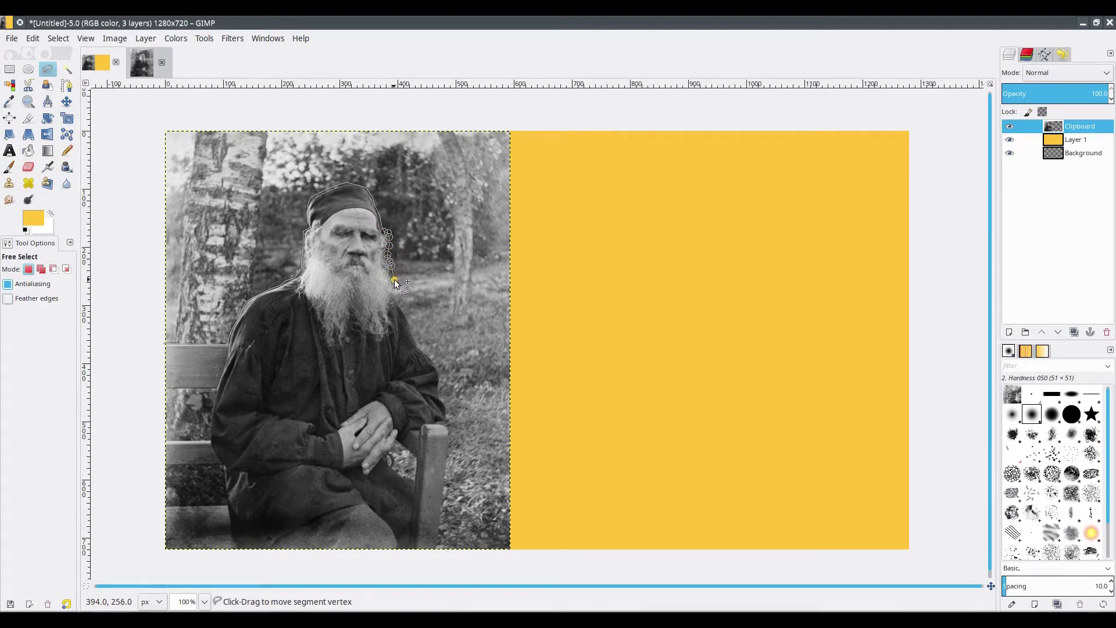
{"action": "left_click", "coordinate": [401, 296]}
{"action": "left_click", "coordinate": [403, 304]}
{"action": "left_click", "coordinate": [407, 311]}
{"action": "left_click", "coordinate": [409, 317]}
{"action": "left_click", "coordinate": [413, 327]}
{"action": "left_click", "coordinate": [418, 336]}
{"action": "left_click", "coordinate": [424, 350]}
{"action": "left_click", "coordinate": [432, 360]}
{"action": "left_click", "coordinate": [436, 365]}
{"action": "left_click", "coordinate": [439, 371]}
{"action": "left_click", "coordinate": [440, 377]}
{"action": "left_click", "coordinate": [440, 390]}
{"action": "left_click", "coordinate": [444, 397]}
{"action": "left_click", "coordinate": [446, 405]}
{"action": "left_click", "coordinate": [448, 416]}
{"action": "left_click", "coordinate": [440, 421]}
{"action": "left_click", "coordinate": [449, 432]}
{"action": "left_click", "coordinate": [439, 546]}
{"action": "left_click", "coordinate": [437, 551]}
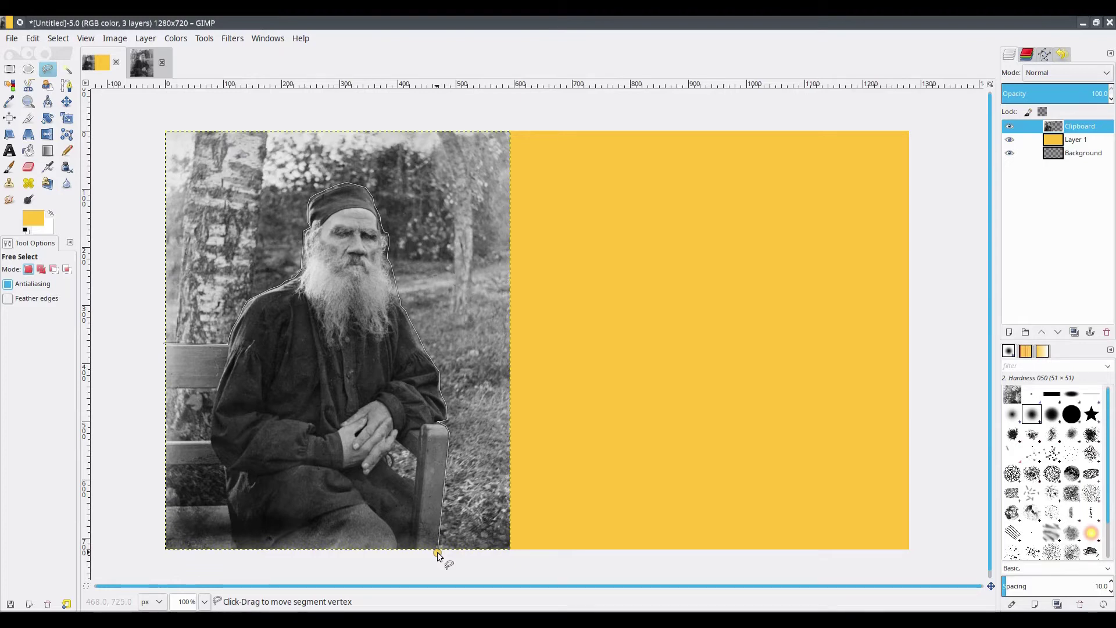
{"action": "left_click", "coordinate": [134, 565]}
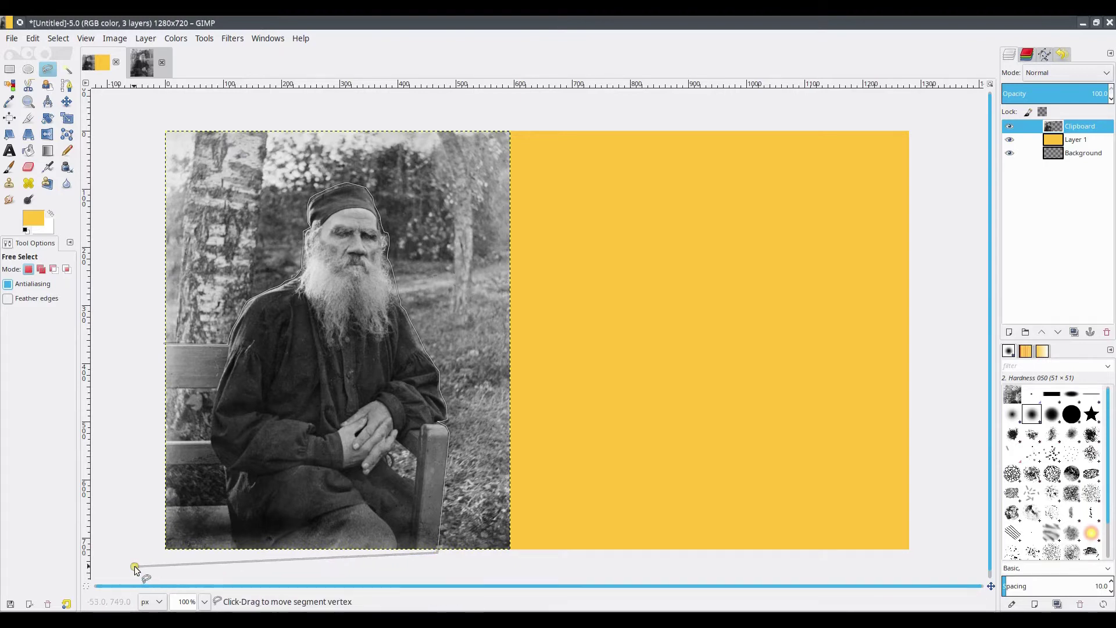
{"action": "left_click", "coordinate": [109, 388]}
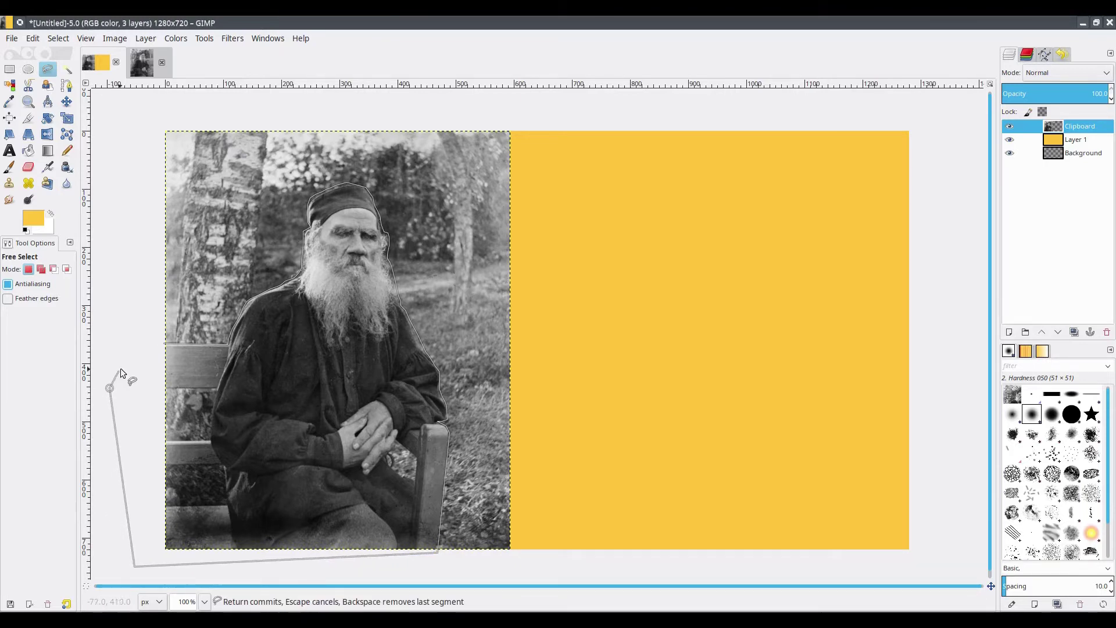
{"action": "left_click", "coordinate": [164, 345]}
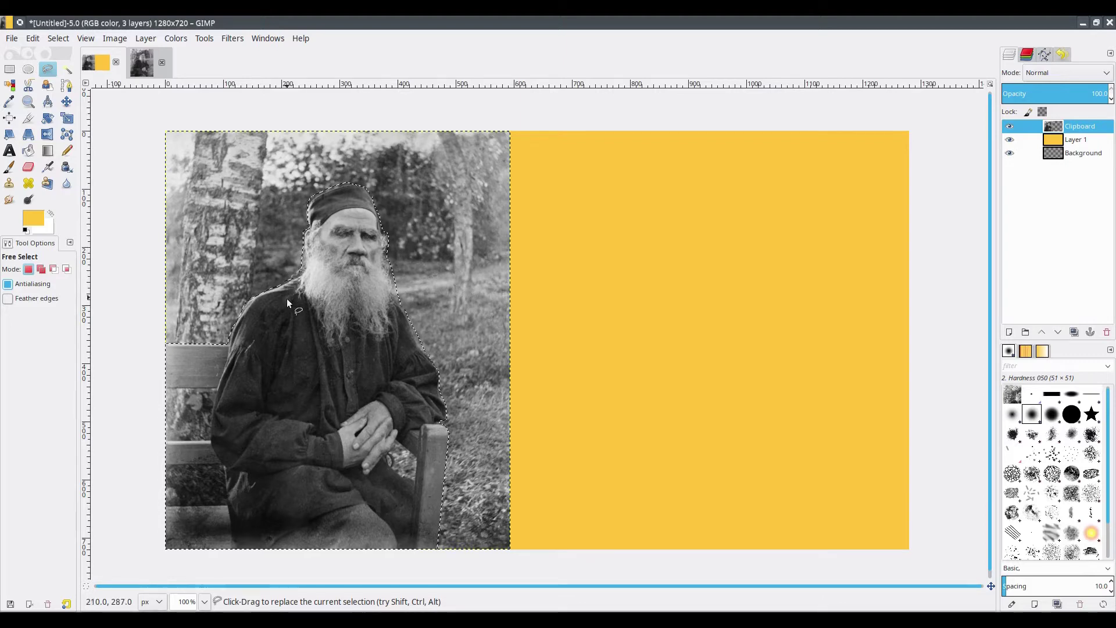
Step: Invert the selection and cut the photo's surroundings away from the Clipboard layer
{"action": "left_click", "coordinate": [58, 39]}
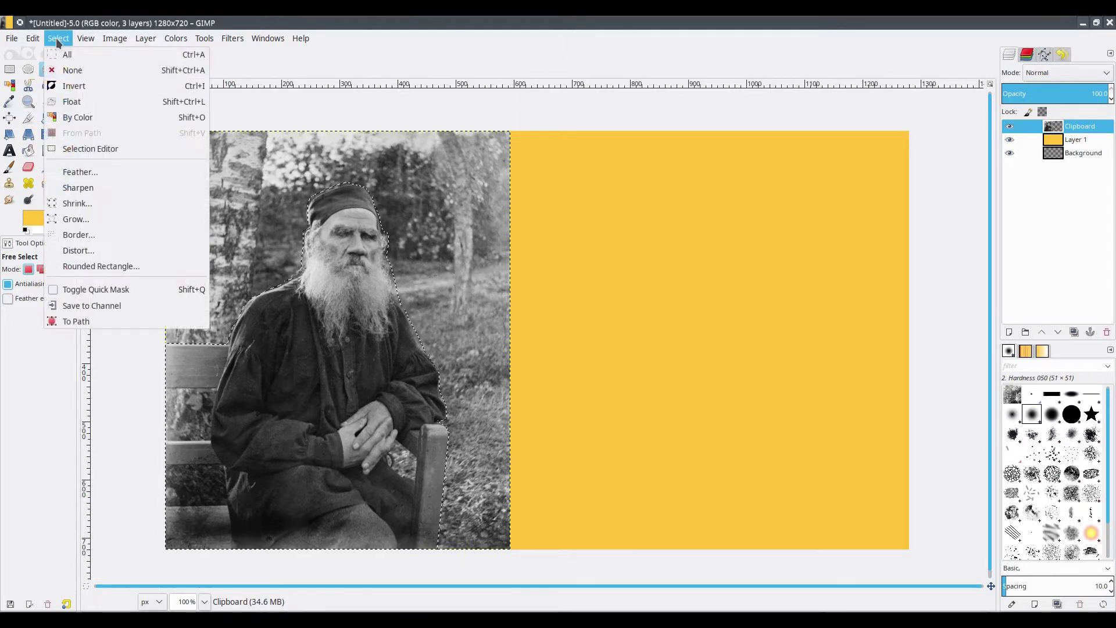
{"action": "left_click", "coordinate": [76, 87]}
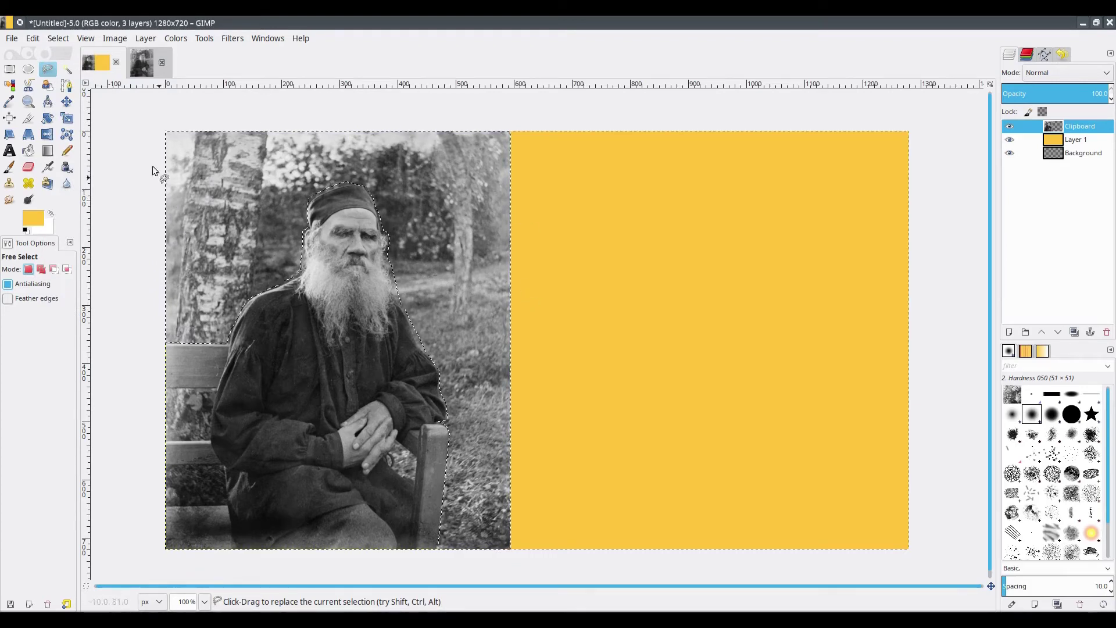
{"action": "left_click", "coordinate": [33, 38]}
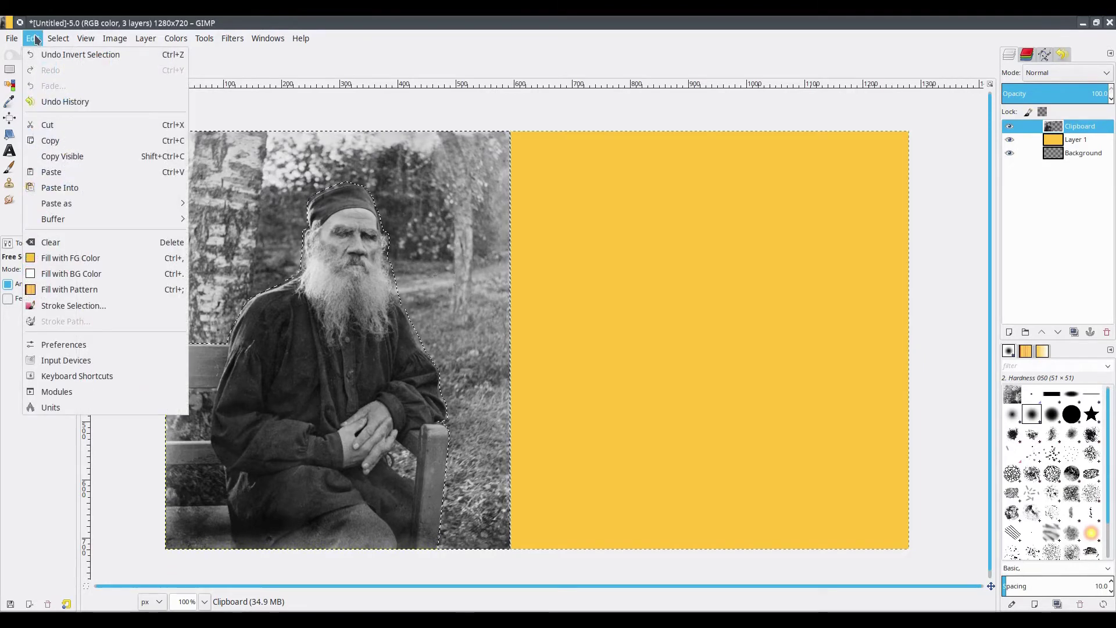
{"action": "left_click", "coordinate": [60, 123]}
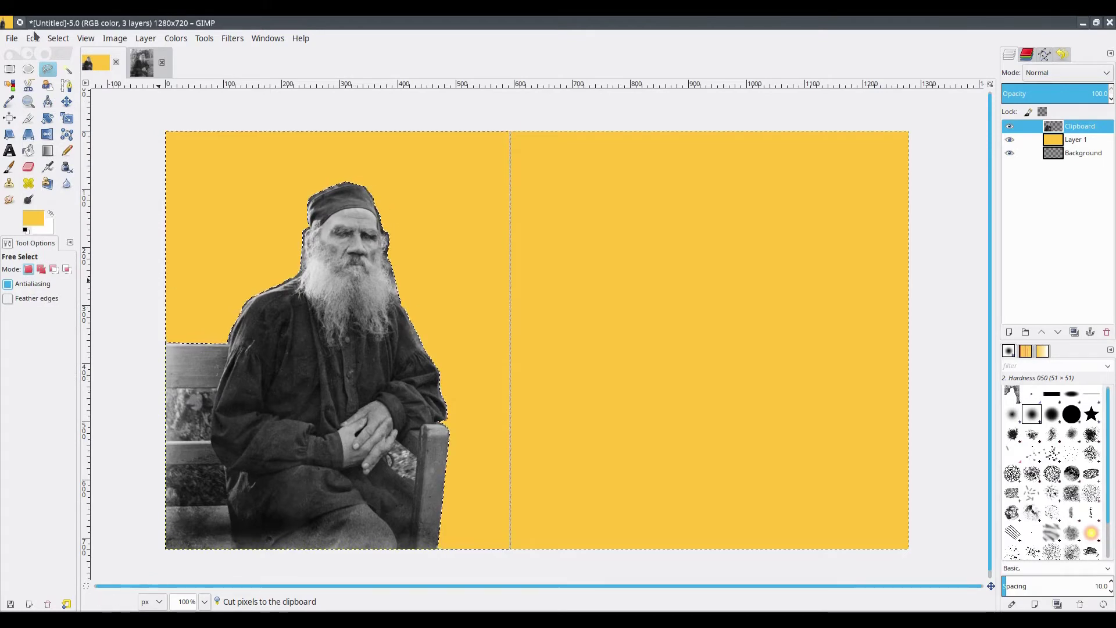
Step: Clear the selection and move the cut-out layer slightly left and down on the canvas
{"action": "left_click", "coordinate": [58, 39]}
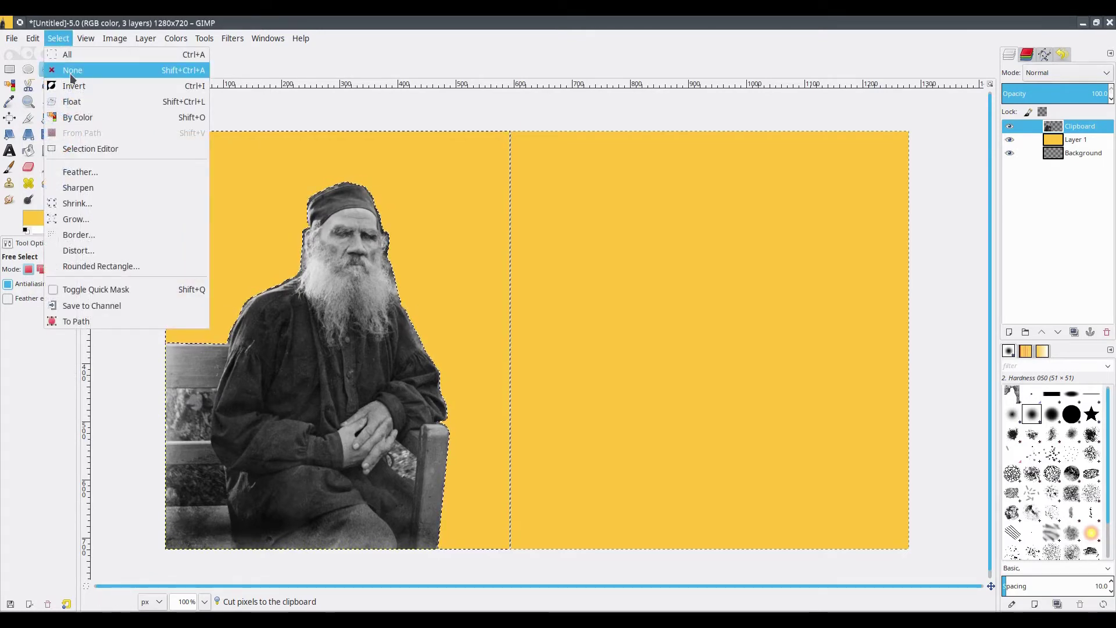
{"action": "left_click", "coordinate": [71, 71]}
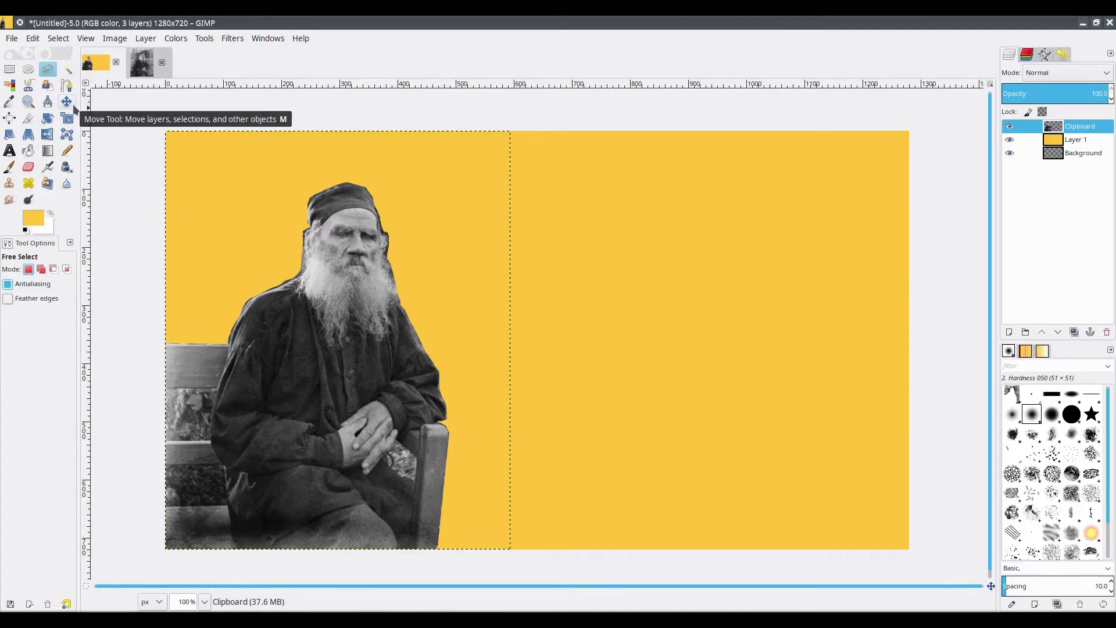
{"action": "left_click", "coordinate": [66, 102]}
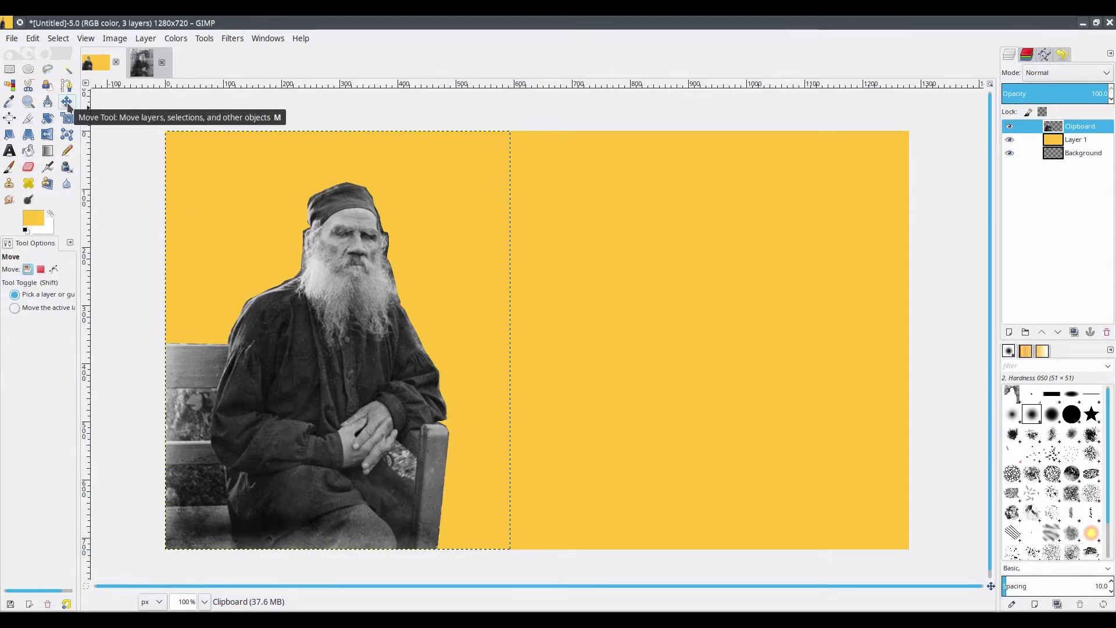
{"action": "mouse_move", "coordinate": [316, 376]}
{"action": "left_mouse_down"}
{"action": "mouse_move", "coordinate": [404, 358]}
{"action": "mouse_move", "coordinate": [494, 377]}
{"action": "mouse_move", "coordinate": [253, 367]}
{"action": "mouse_move", "coordinate": [302, 382]}
{"action": "left_mouse_up"}
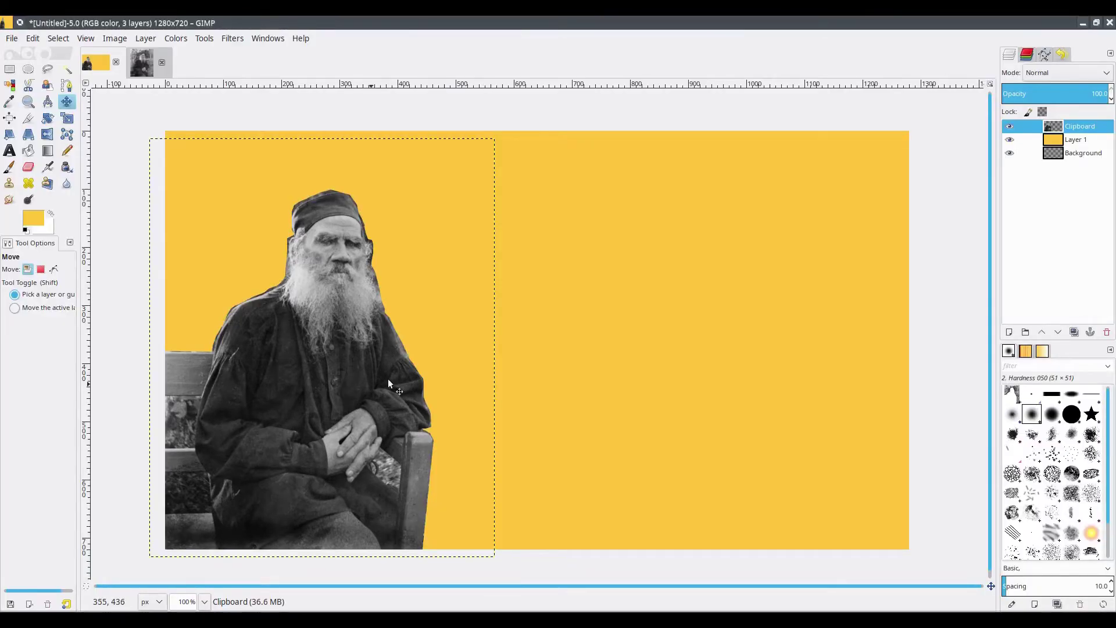
Step: Create a transparent 1280 × 720 px layer named Layer 2 and place it directly below the Clipboard layer
{"action": "left_click", "coordinate": [1010, 332]}
{"action": "key", "text": "BackSpace"}
{"action": "type", "text": "2"}
{"action": "left_click", "coordinate": [1017, 433]}
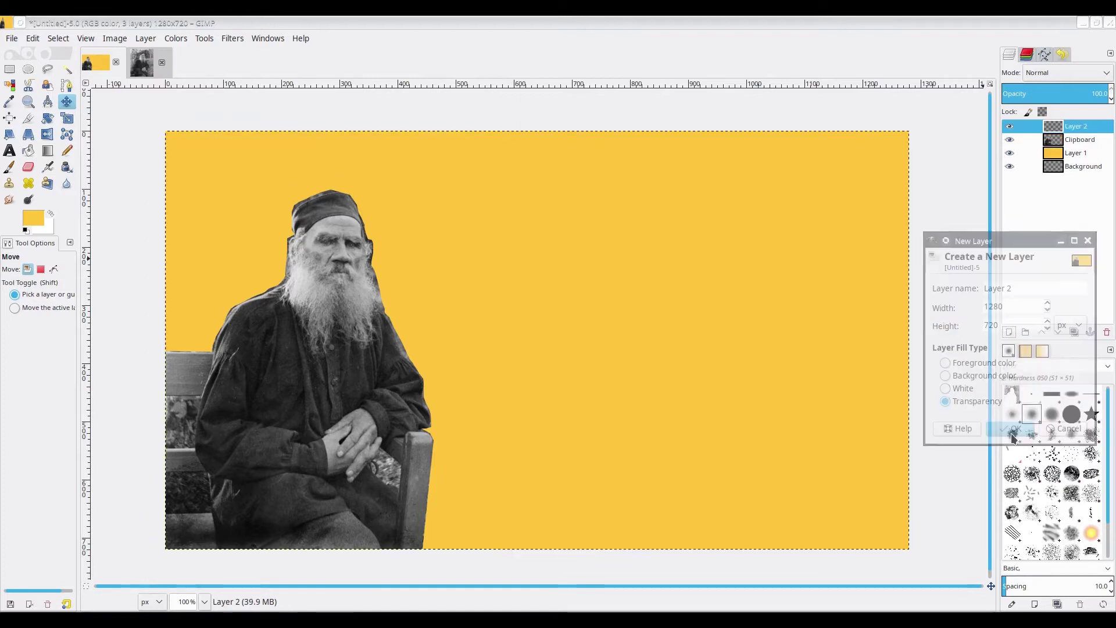
{"action": "left_click_drag", "start_coordinate": [1088, 129], "coordinate": [1089, 142]}
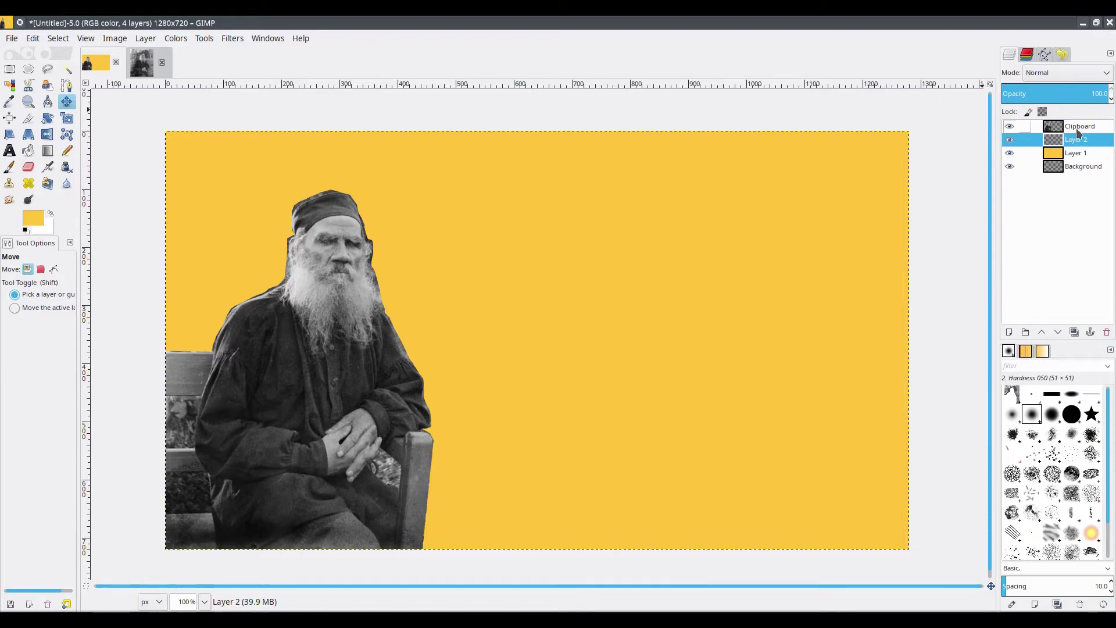
Step: Select the cut-out's shape from the Clipboard layer's alpha channel
{"action": "left_click", "coordinate": [1080, 127]}
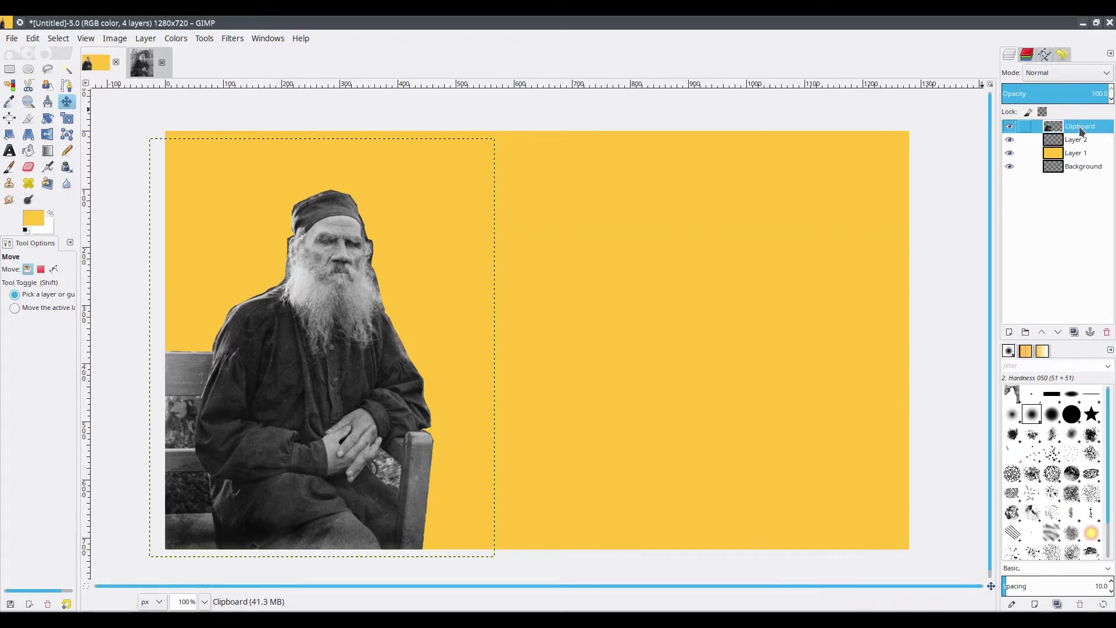
{"action": "right_click", "coordinate": [1079, 127]}
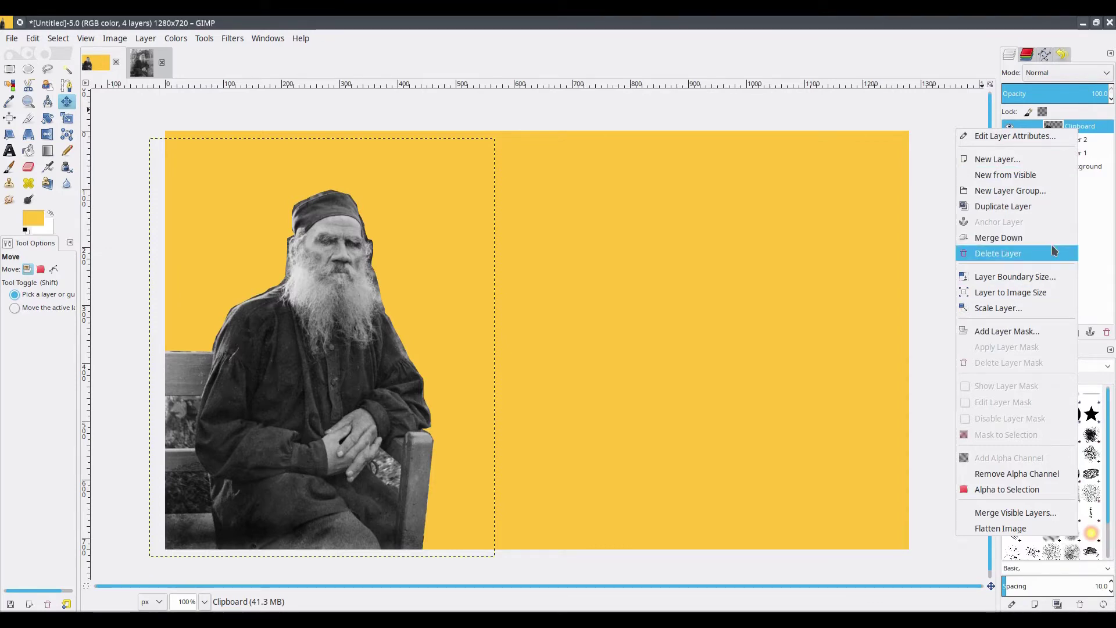
{"action": "left_click", "coordinate": [1028, 491]}
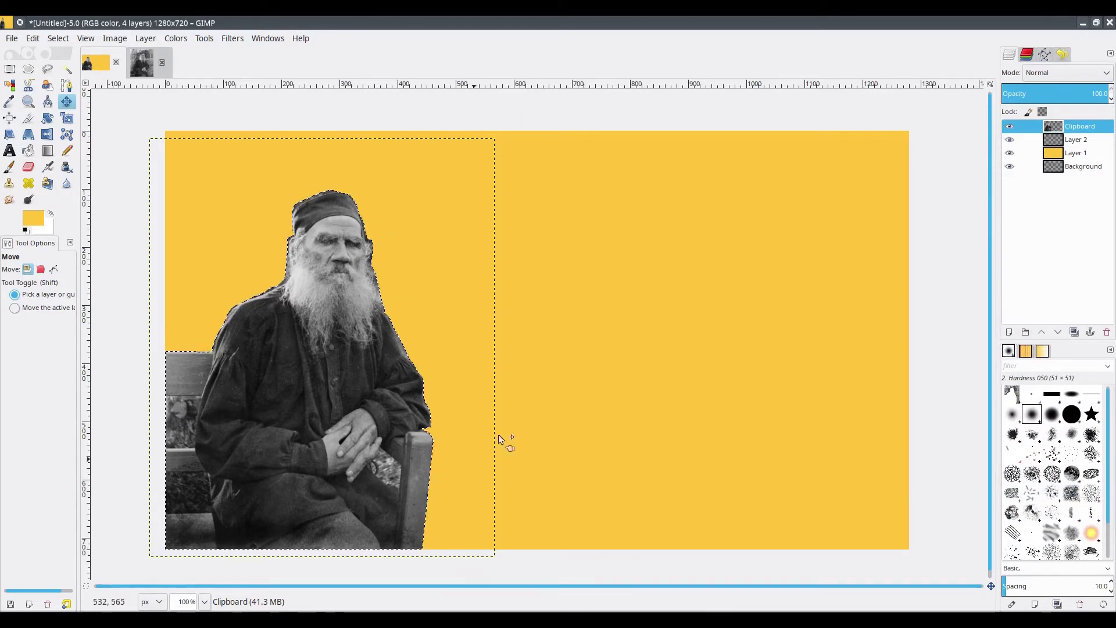
Step: Make Layer 2 active and grow the cut-out-shaped selection by a few pixels for an outline
{"action": "left_click", "coordinate": [1067, 140]}
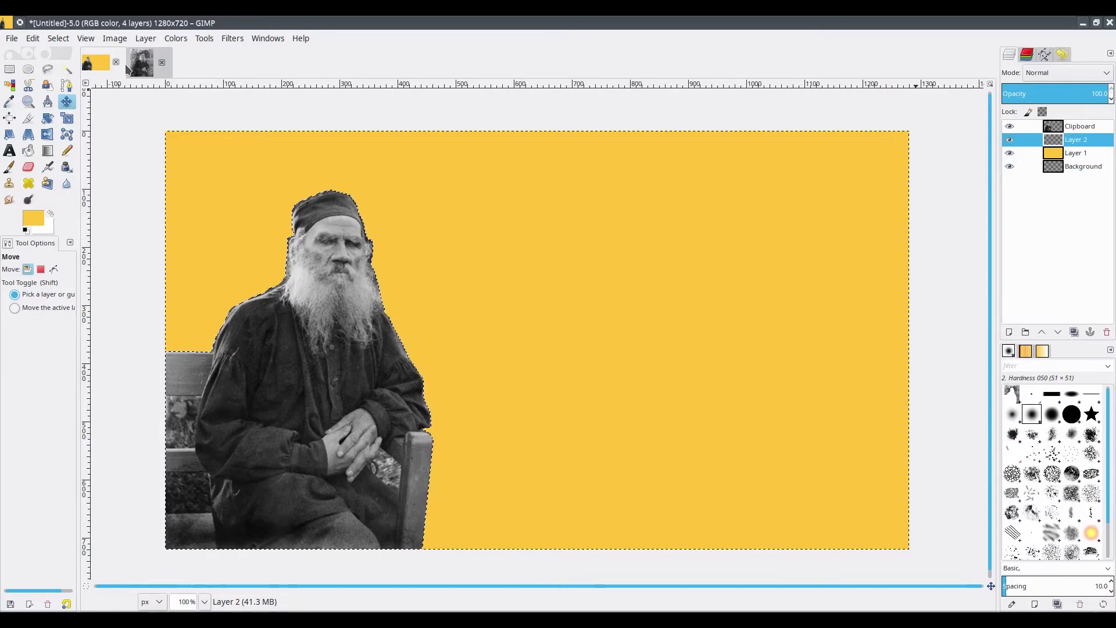
{"action": "left_click", "coordinate": [58, 38]}
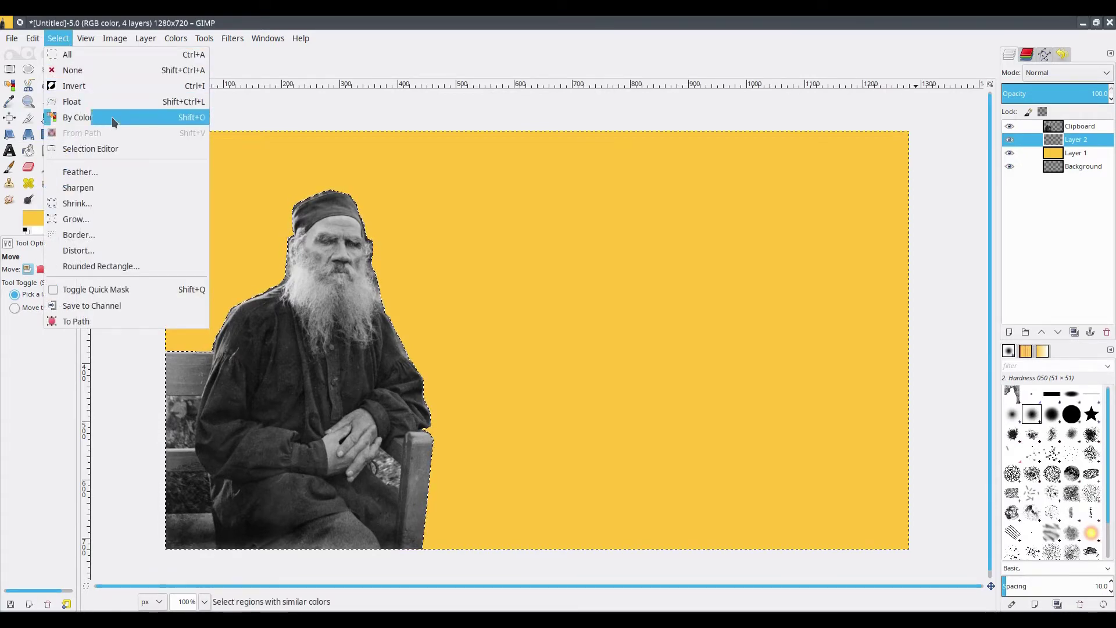
{"action": "left_click", "coordinate": [132, 219]}
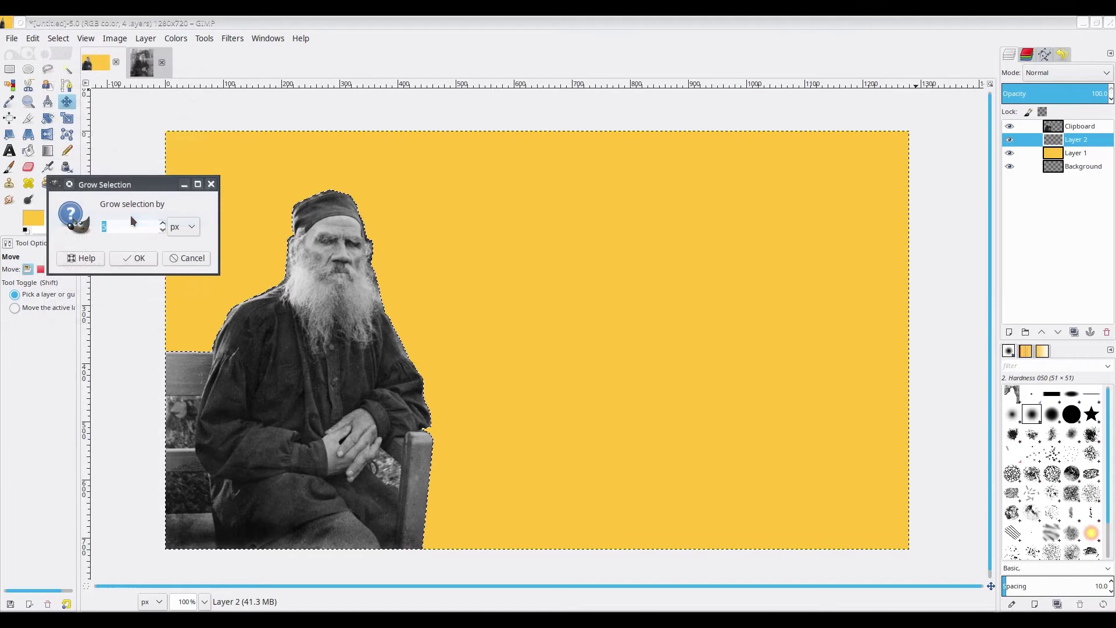
{"action": "key", "text": "BackSpace"}
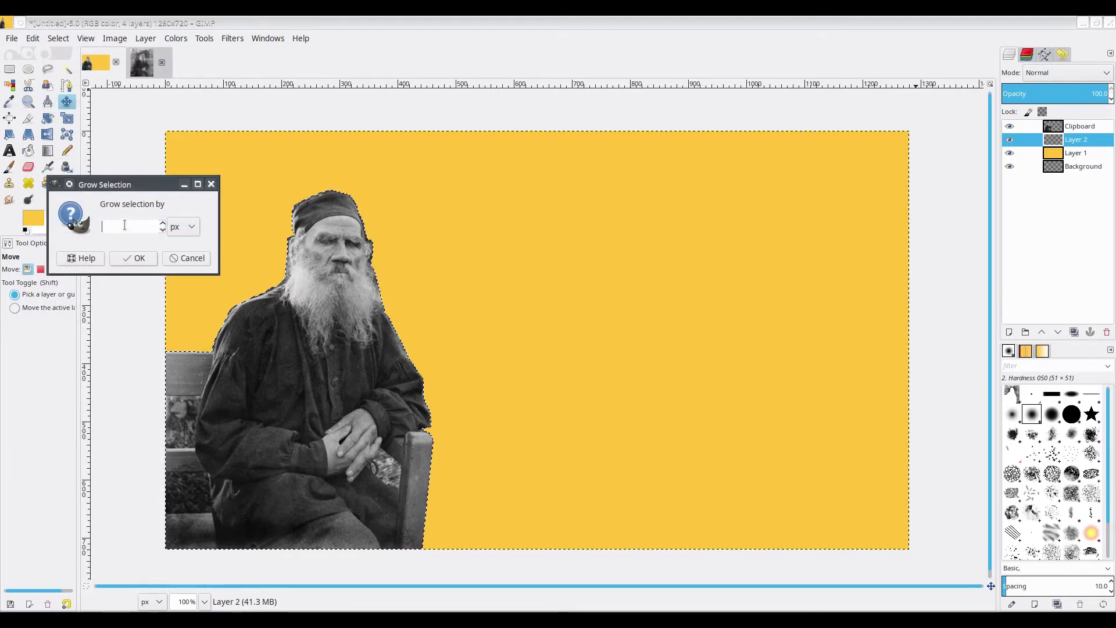
{"action": "left_click", "coordinate": [132, 257]}
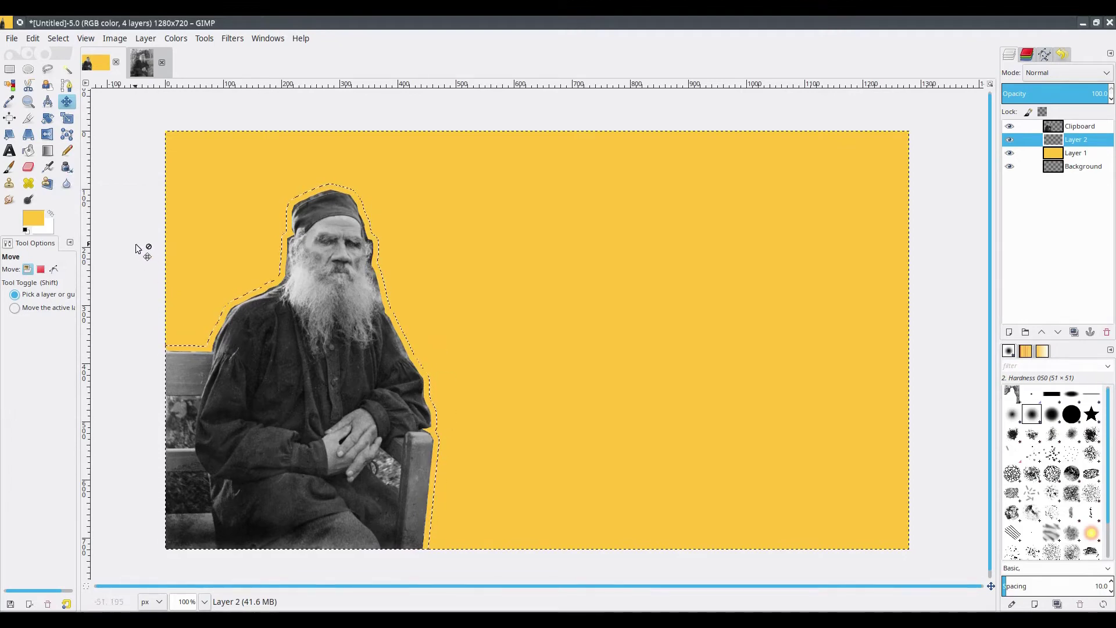
Step: Fill the grown selection on Layer 2 with the white background color and clear the selection
{"action": "left_click", "coordinate": [36, 37]}
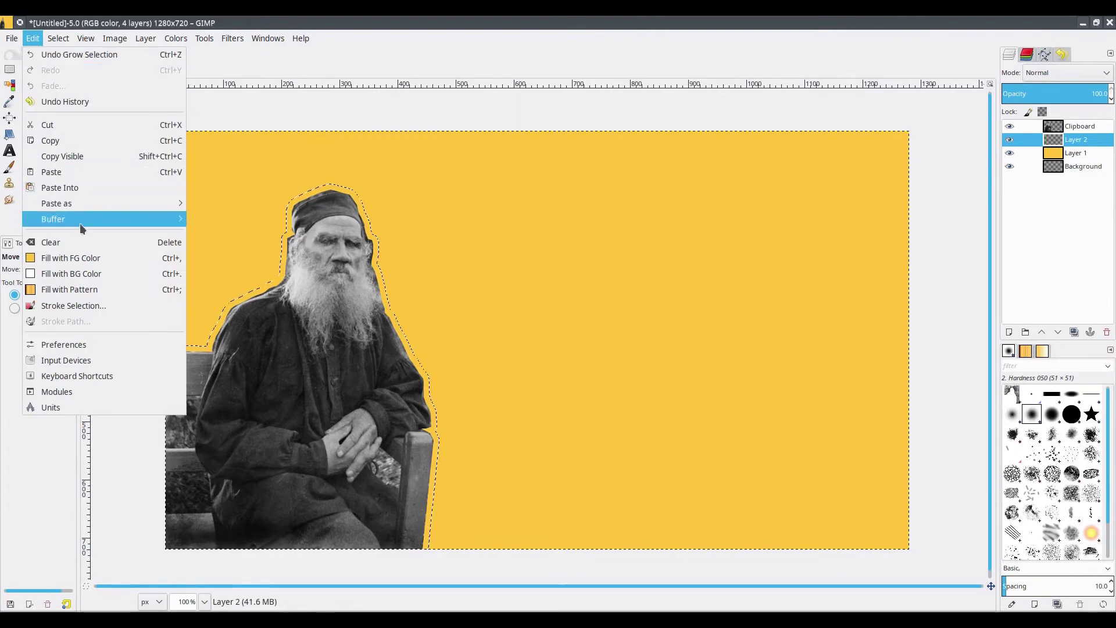
{"action": "left_click", "coordinate": [85, 273]}
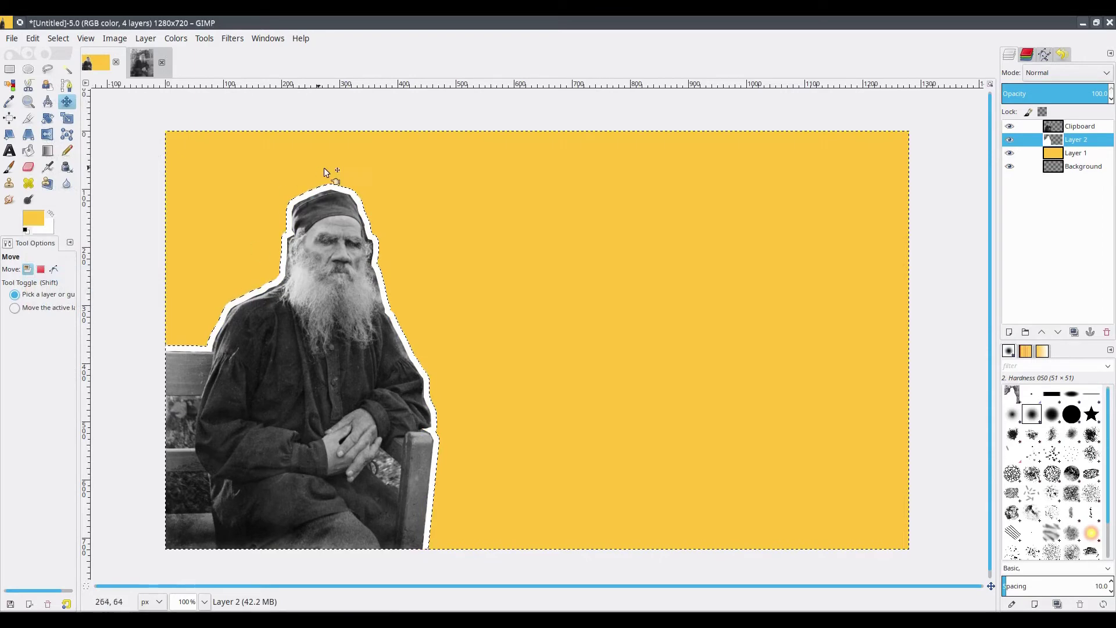
{"action": "left_click", "coordinate": [58, 39]}
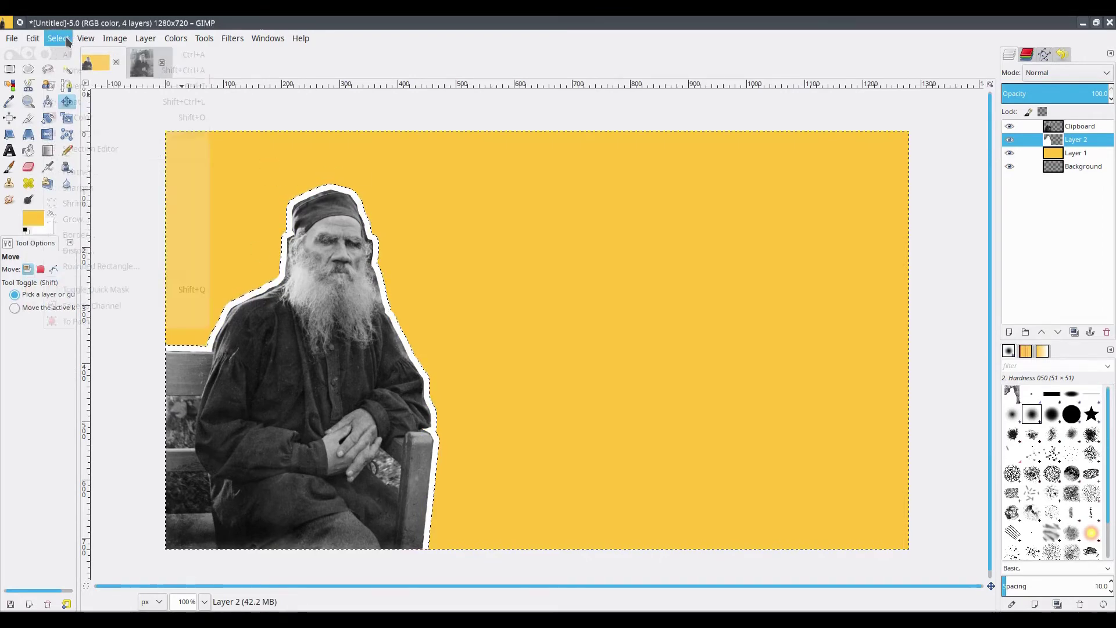
{"action": "left_click", "coordinate": [95, 70]}
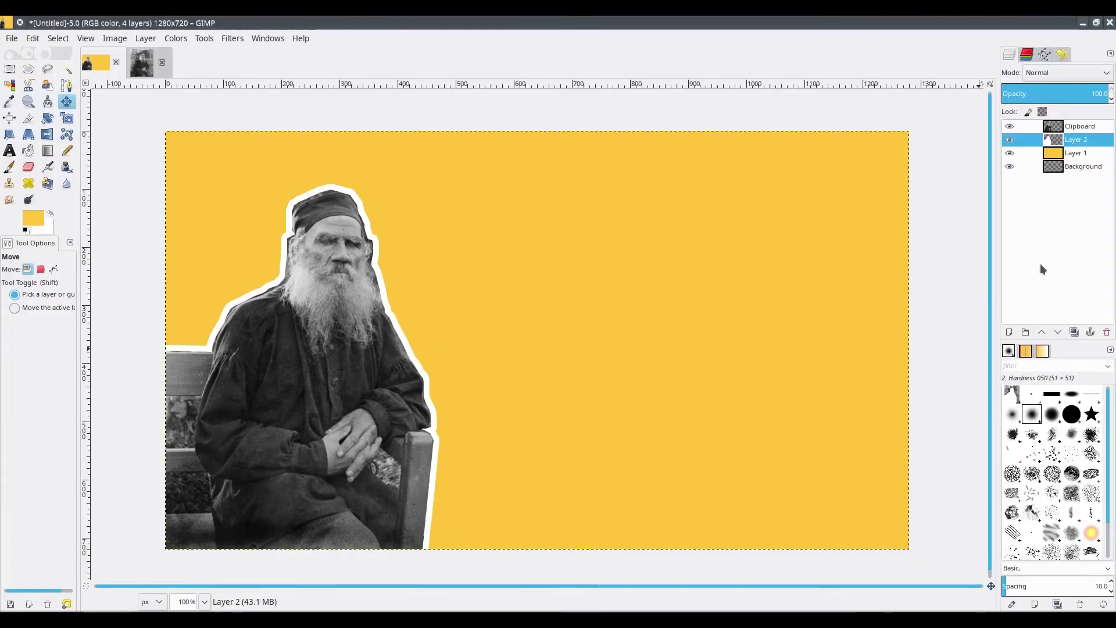
Step: Create a transparent 1280 × 720 px layer named Layer 3 above Layer 2
{"action": "left_click", "coordinate": [1011, 334]}
{"action": "left_click", "coordinate": [1023, 291]}
{"action": "key", "text": "BackSpace"}
{"action": "type", "text": "3"}
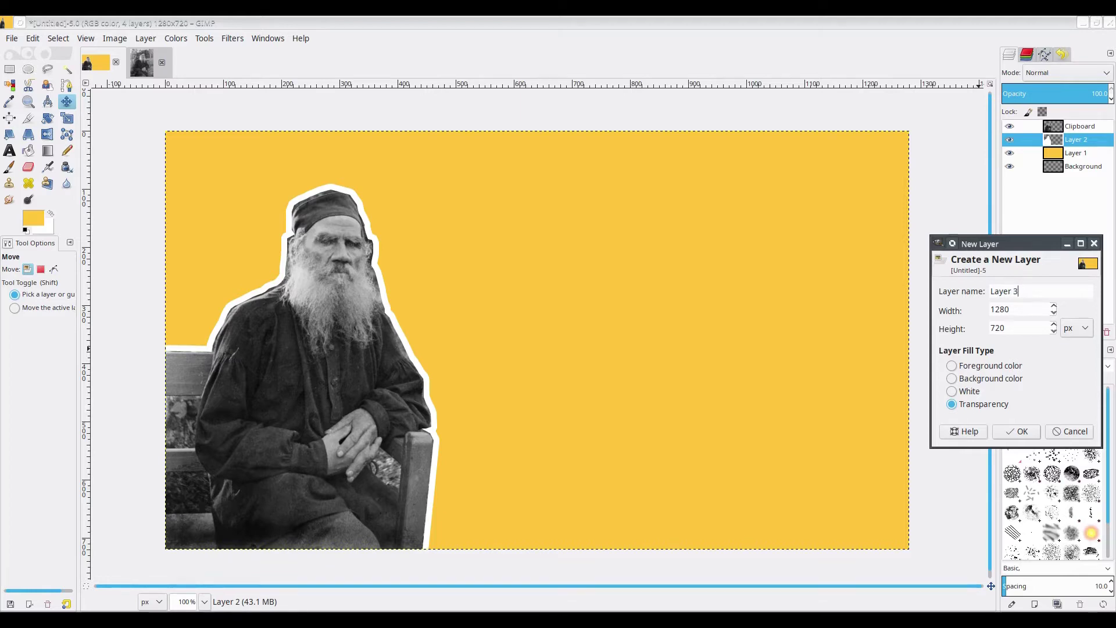
{"action": "left_click", "coordinate": [1019, 431]}
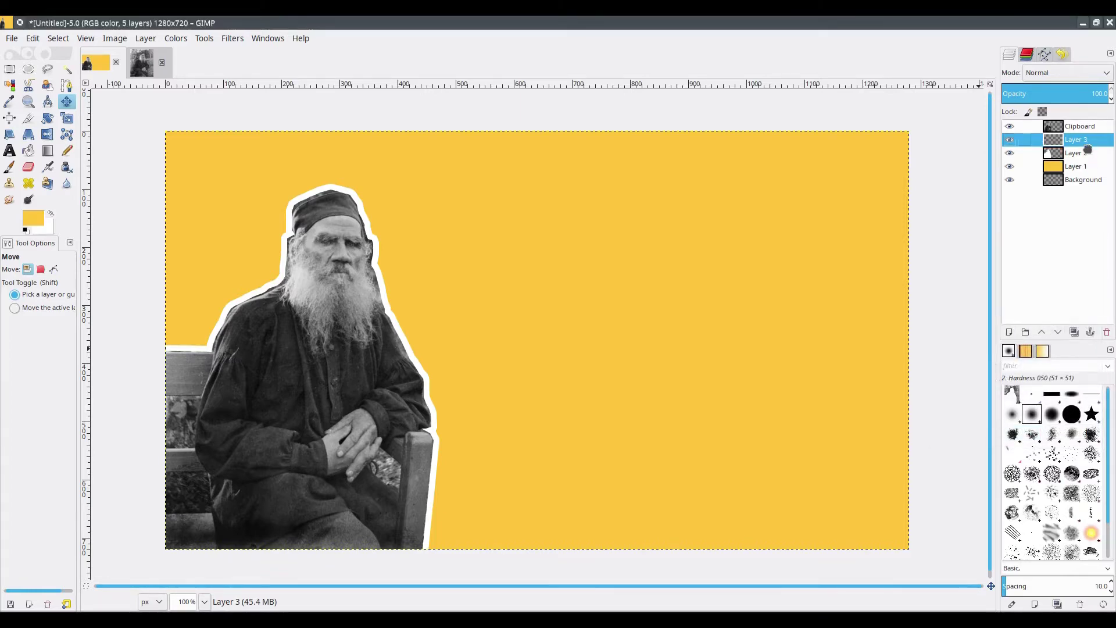
Step: Move Layer 3 below Layer 2 and select the white outline's shape from Layer 2's alpha channel
{"action": "left_click_drag", "start_coordinate": [1087, 150], "coordinate": [1087, 154]}
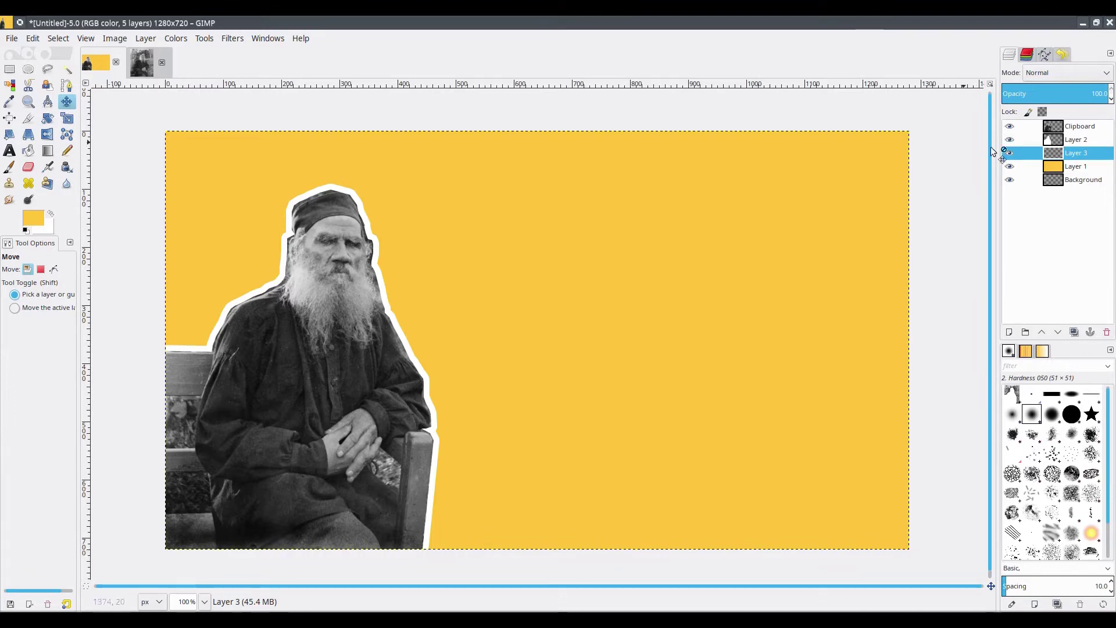
{"action": "left_click", "coordinate": [1072, 140]}
{"action": "right_click", "coordinate": [1072, 142]}
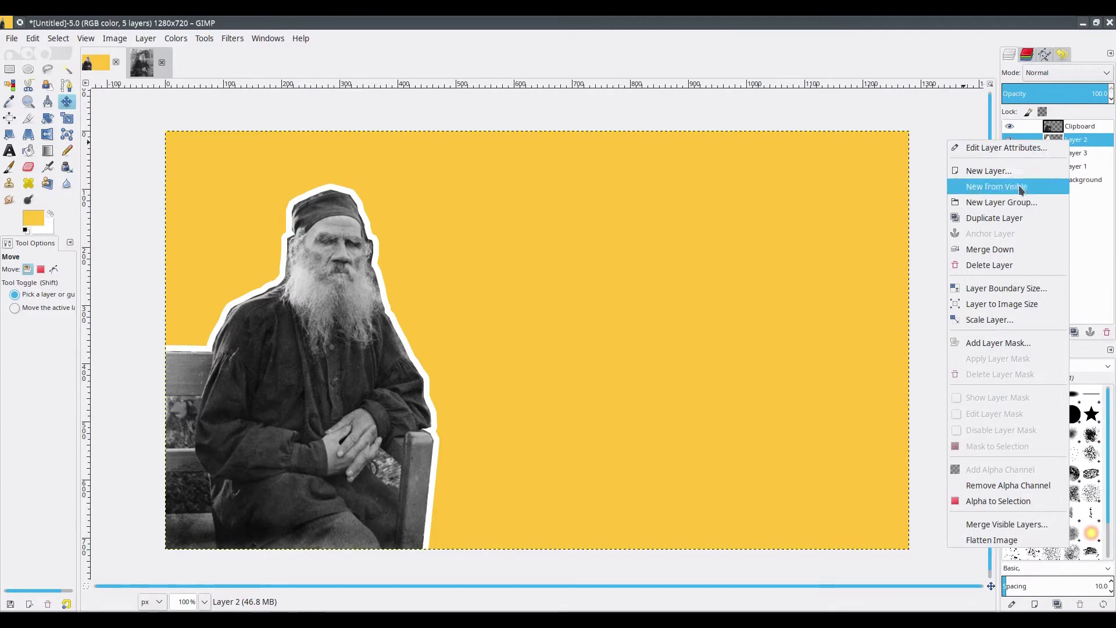
{"action": "left_click", "coordinate": [1019, 502]}
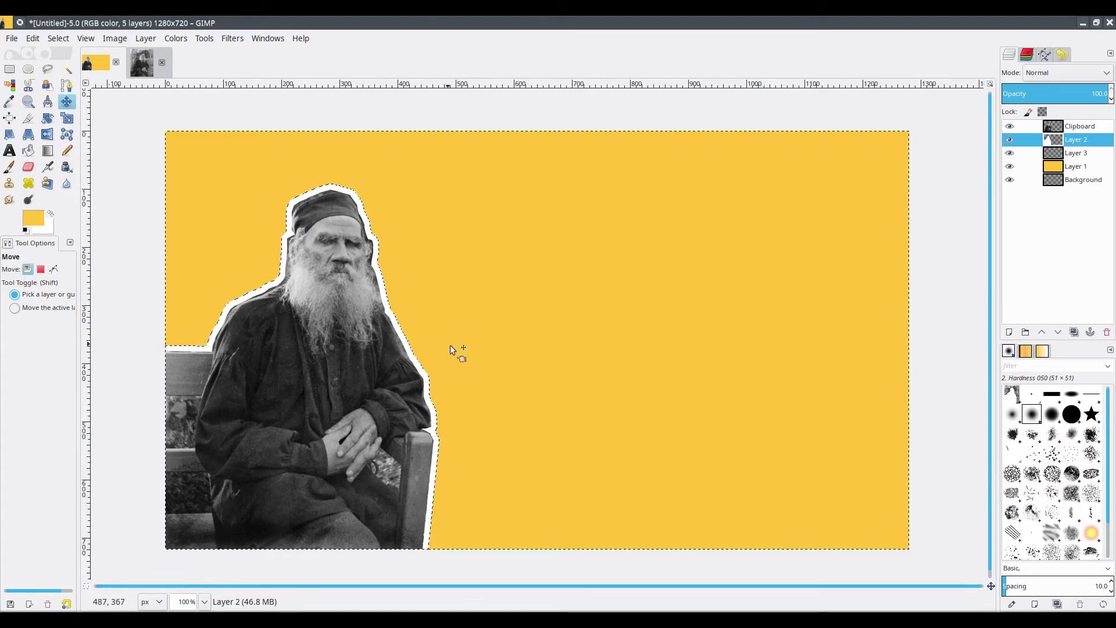
Step: Make Layer 3 active and grow the outline-shaped selection by a few pixels for a second border
{"action": "left_click", "coordinate": [1075, 156]}
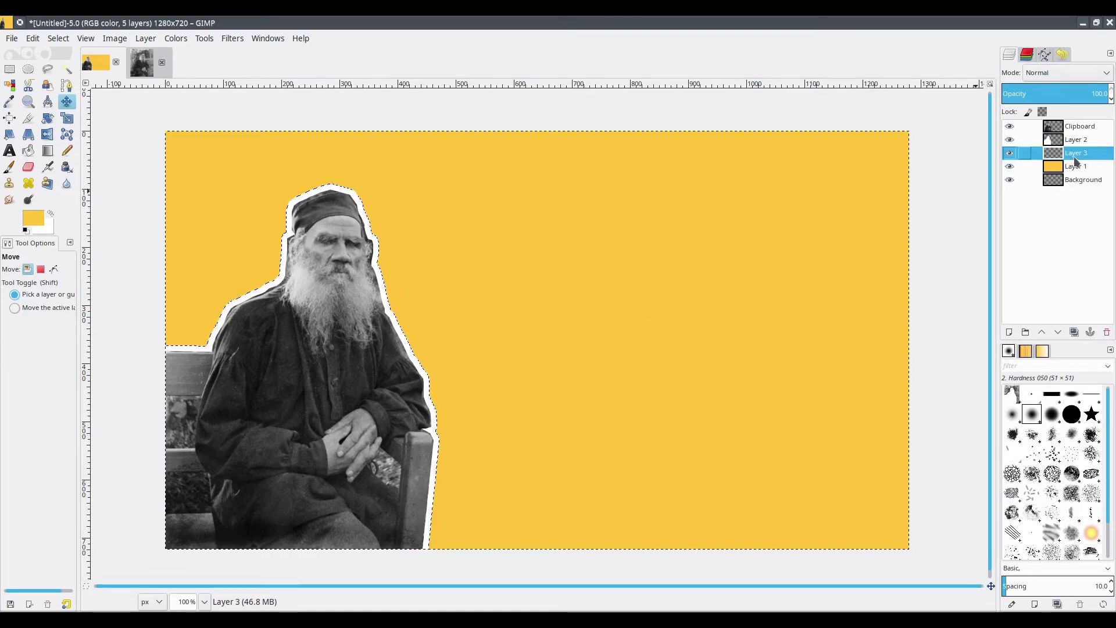
{"action": "left_click", "coordinate": [58, 38]}
{"action": "left_click", "coordinate": [99, 225]}
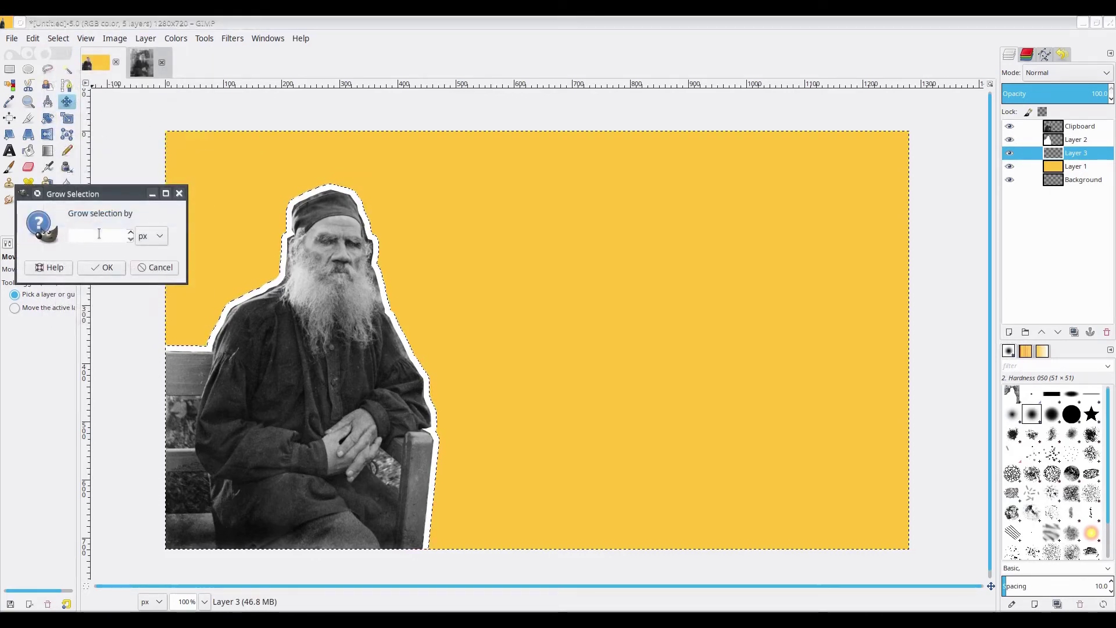
{"action": "left_click", "coordinate": [103, 267]}
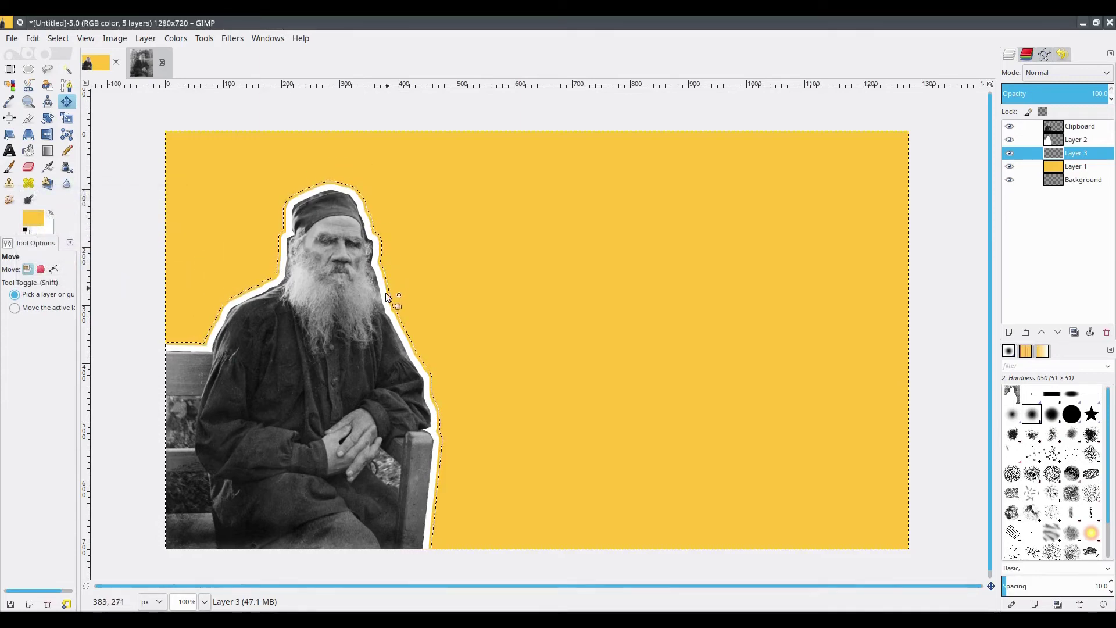
Step: Fill the grown selection on Layer 3 with the red foreground color d40f0f and clear the selection
{"action": "left_click", "coordinate": [32, 219]}
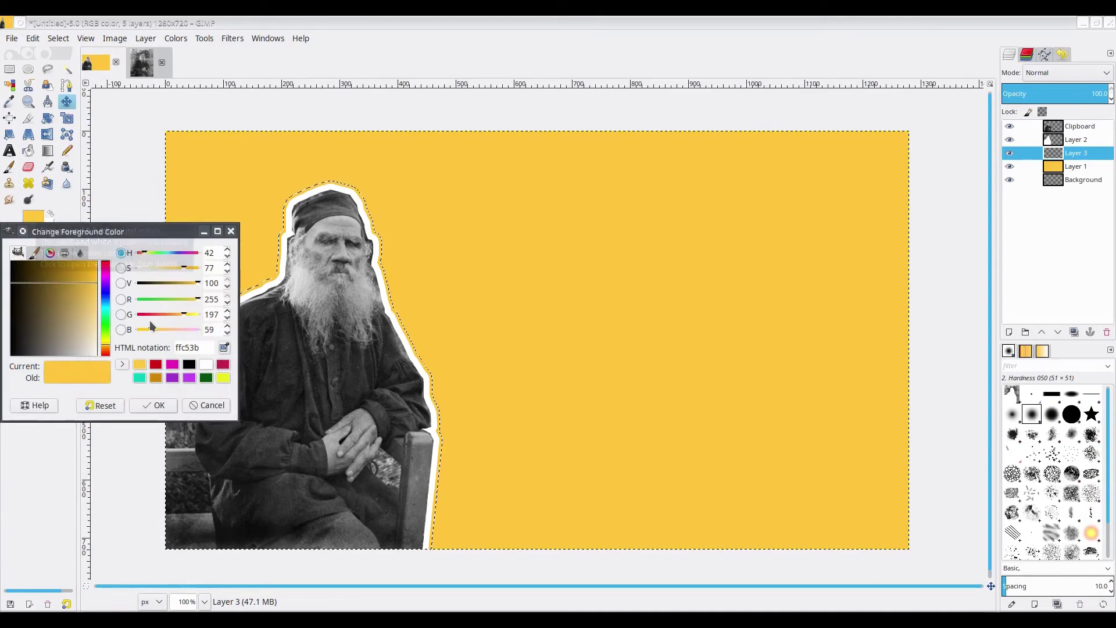
{"action": "left_click", "coordinate": [154, 366]}
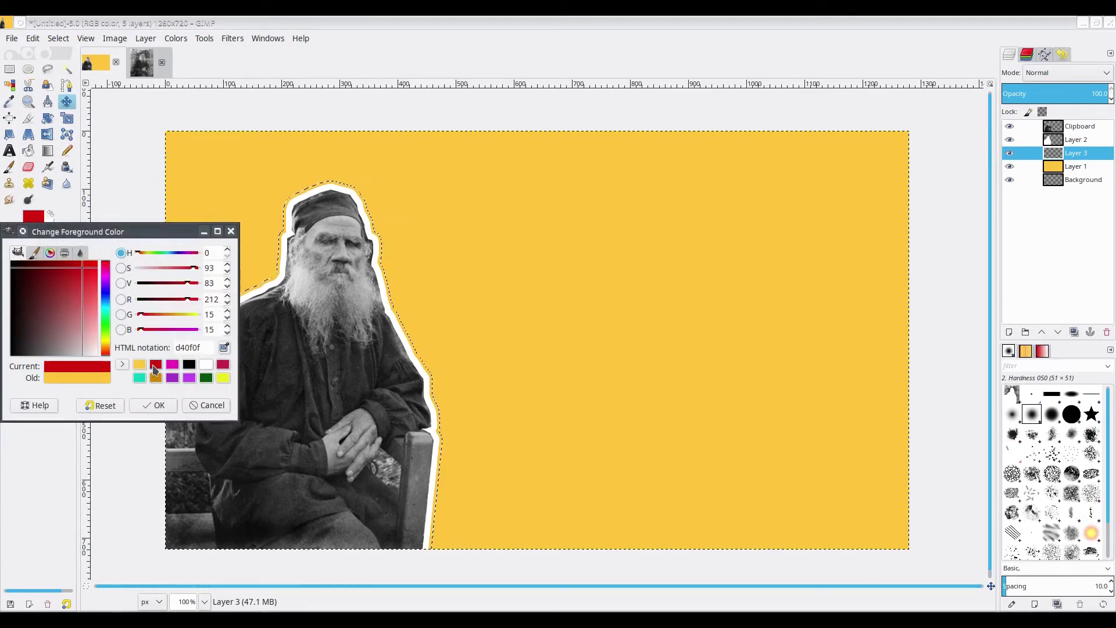
{"action": "left_click", "coordinate": [164, 408]}
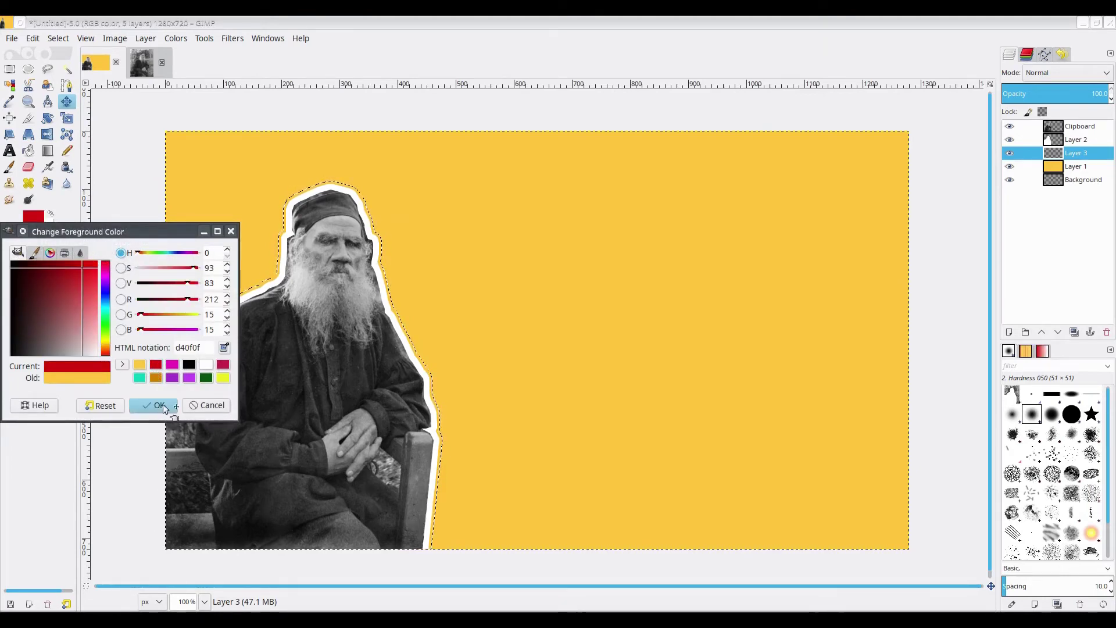
{"action": "left_click", "coordinate": [33, 37]}
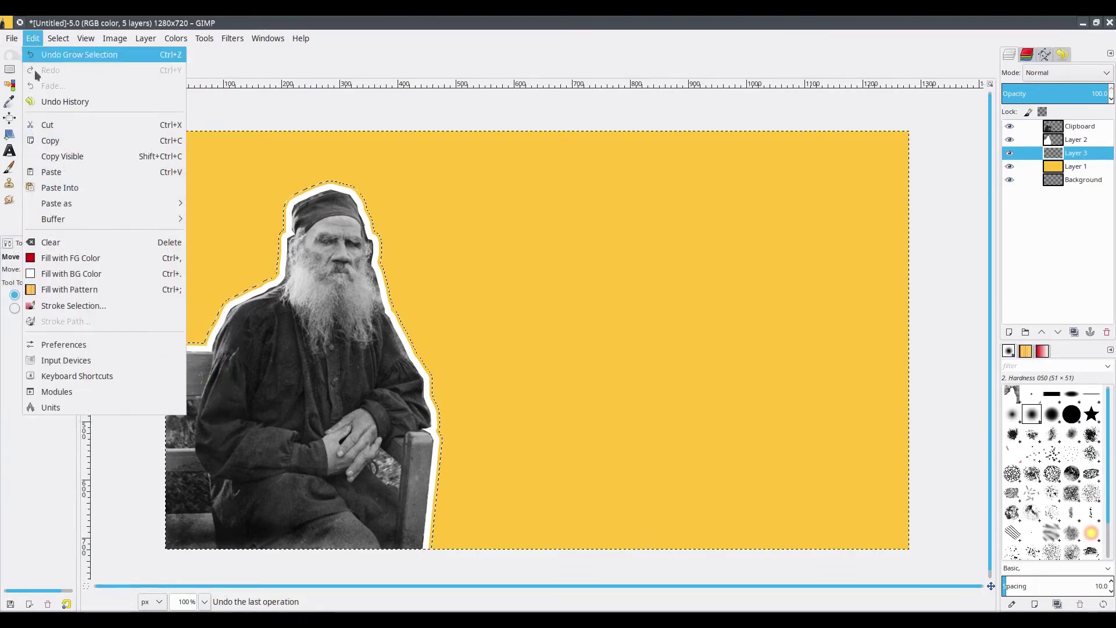
{"action": "left_click", "coordinate": [74, 258]}
{"action": "left_click", "coordinate": [62, 42]}
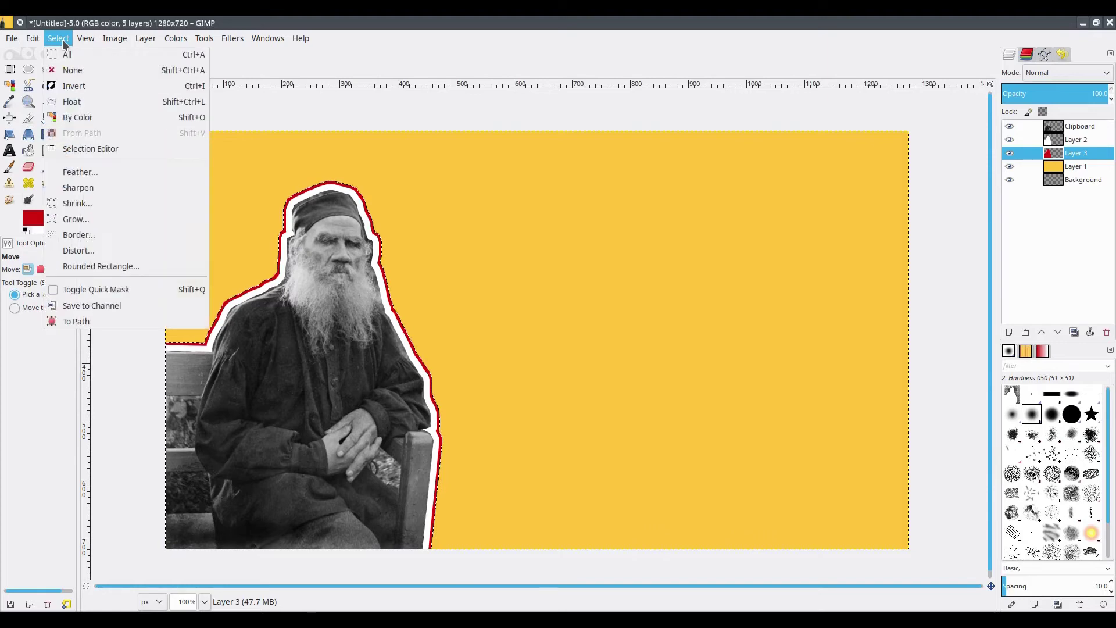
{"action": "left_click", "coordinate": [73, 70]}
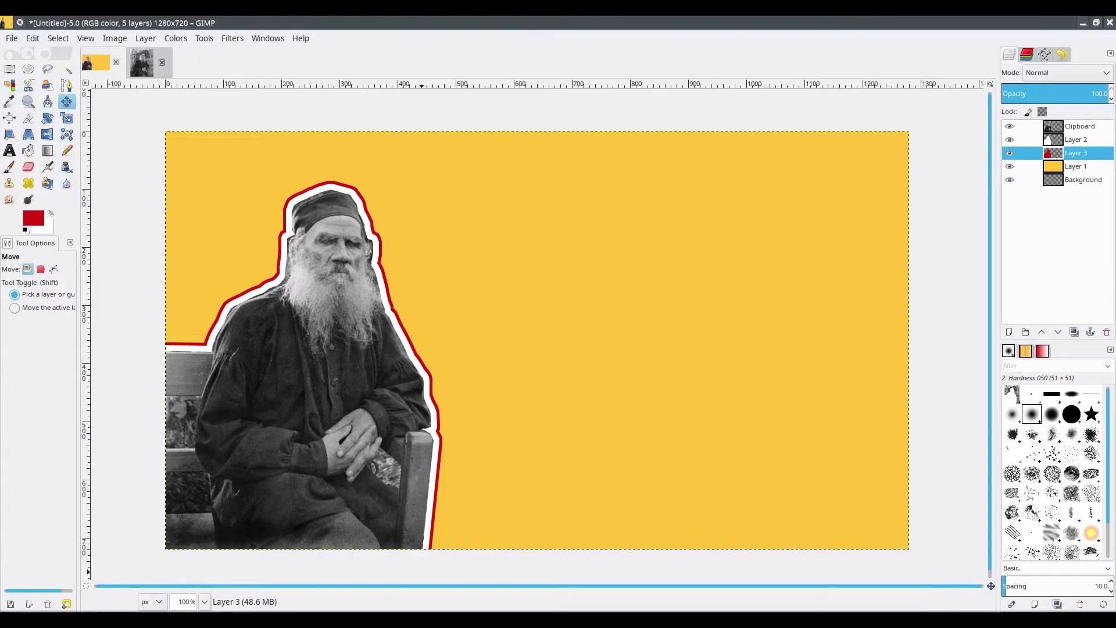
Step: Soften the red shape on Layer 3 with a Gaussian Blur of 50 px radius in both directions
{"action": "left_click", "coordinate": [236, 36]}
{"action": "mouse_move", "coordinate": [263, 123]}
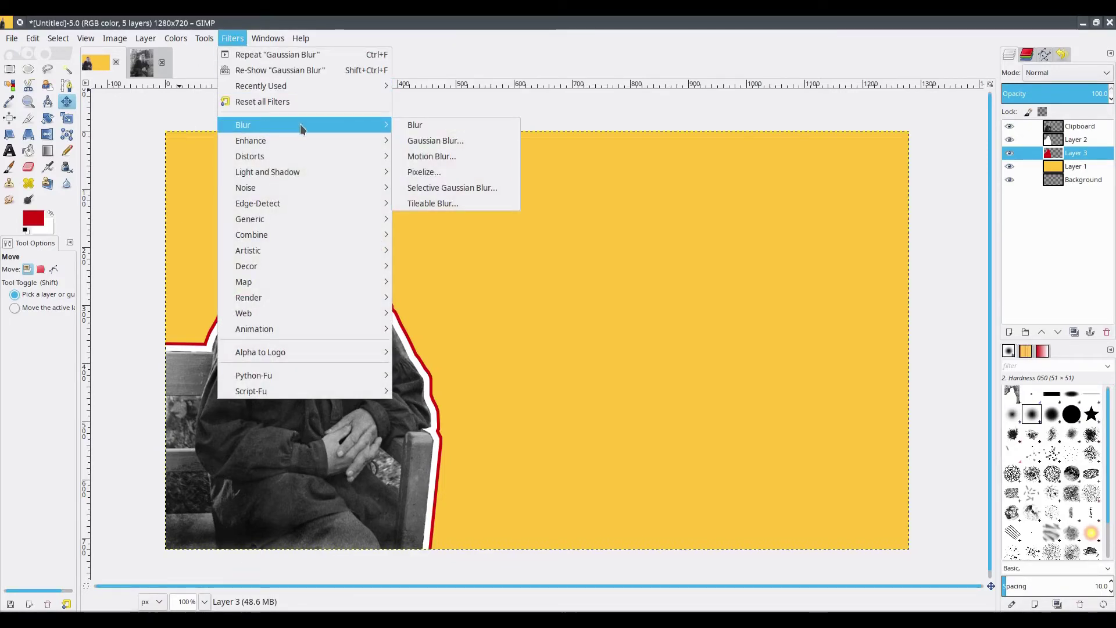
{"action": "left_click", "coordinate": [465, 142]}
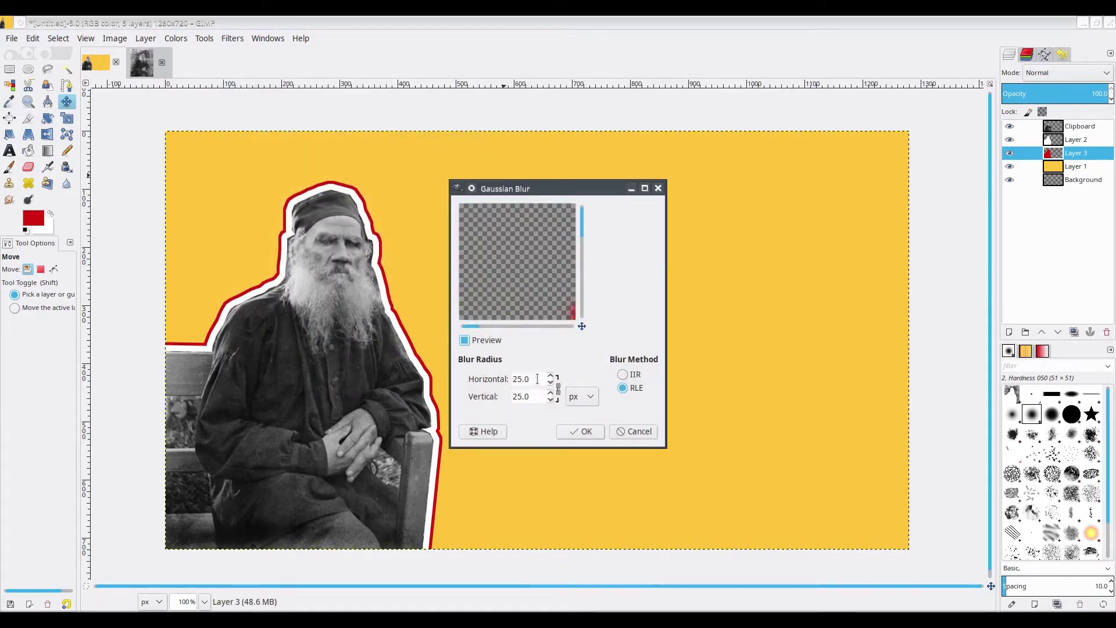
{"action": "left_click_drag", "start_coordinate": [539, 379], "coordinate": [504, 375]}
{"action": "type", "text": "50"}
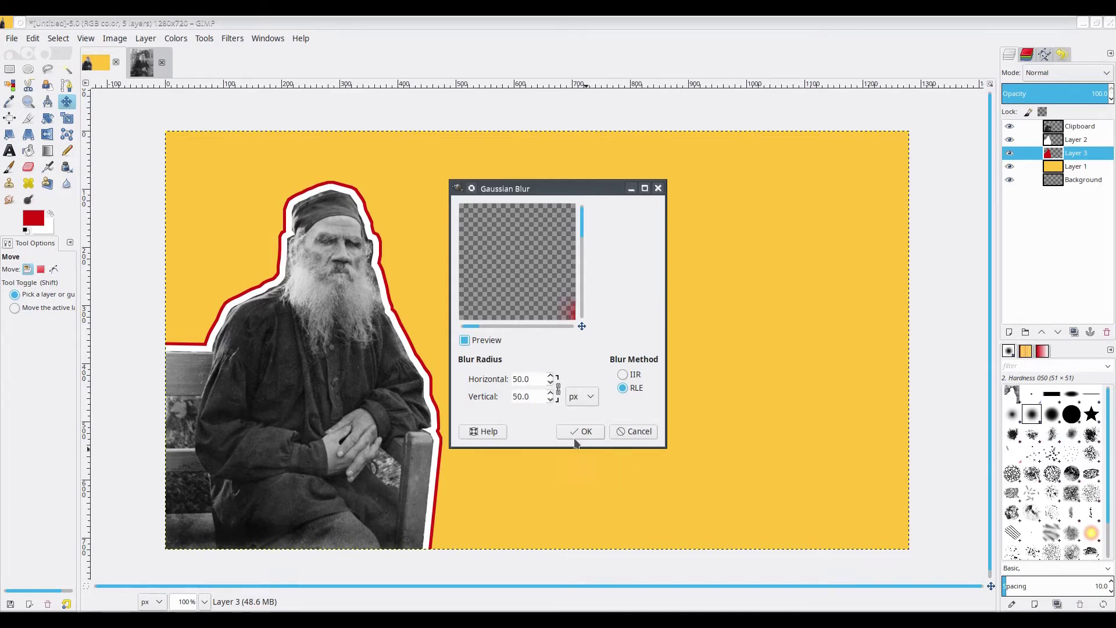
{"action": "left_click", "coordinate": [578, 432]}
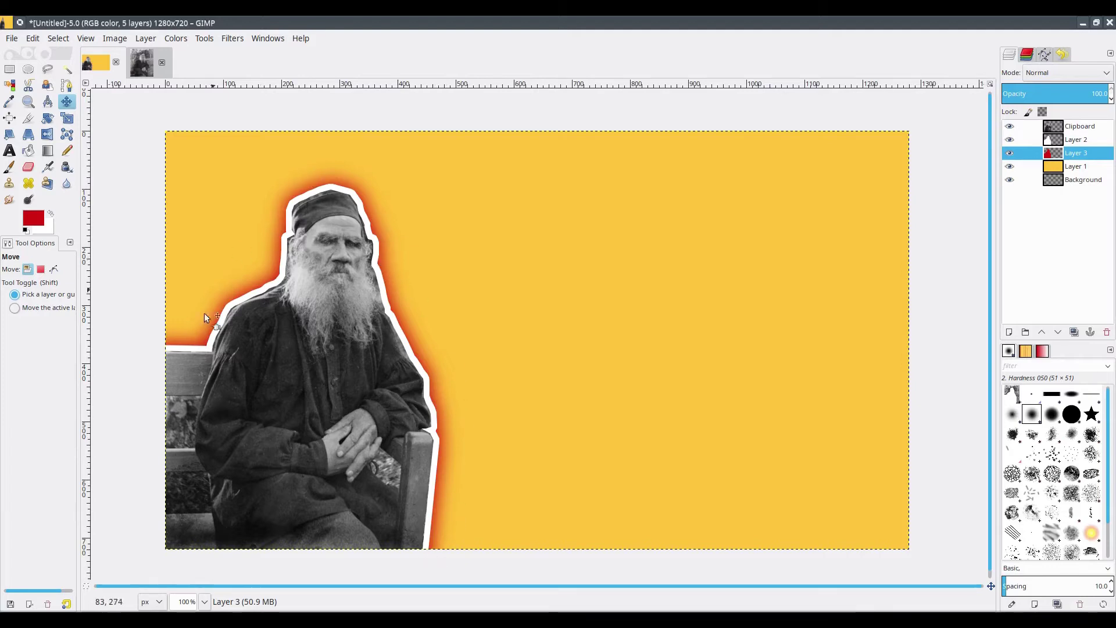
Step: Apply a second Gaussian Blur to the red glow on Layer 3 with a 25 px radius
{"action": "left_click", "coordinate": [231, 38]}
{"action": "left_click", "coordinate": [455, 142]}
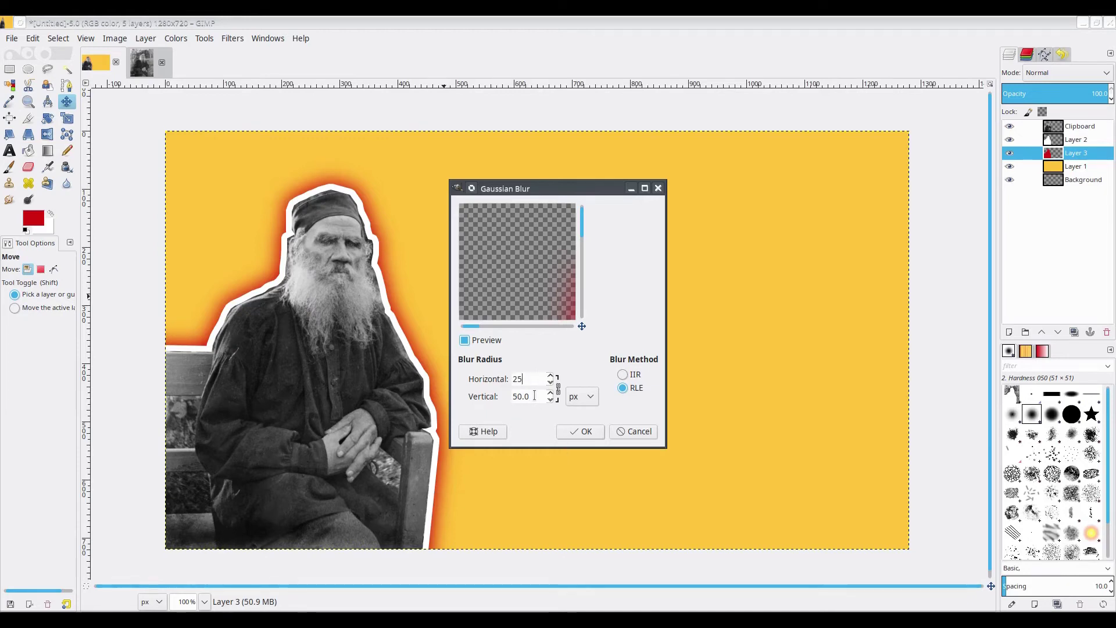
{"action": "left_click", "coordinate": [582, 431]}
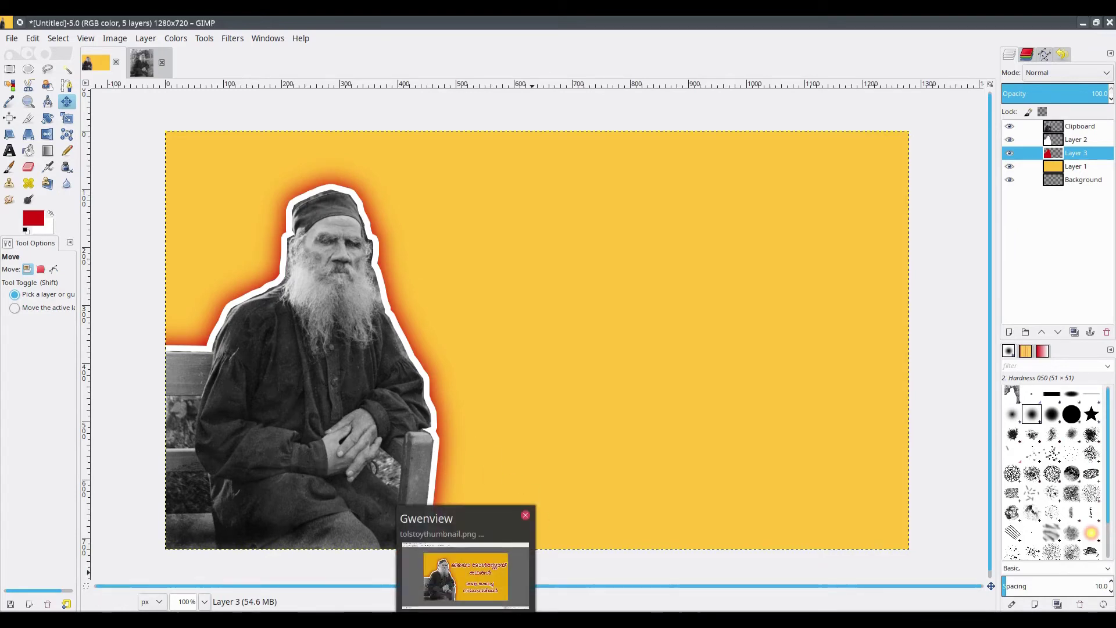
Step: Check the reference tolstoythumbnail.png in Gwenview and search the web in Firefox for "google input tools"
{"action": "left_click", "coordinate": [465, 611]}
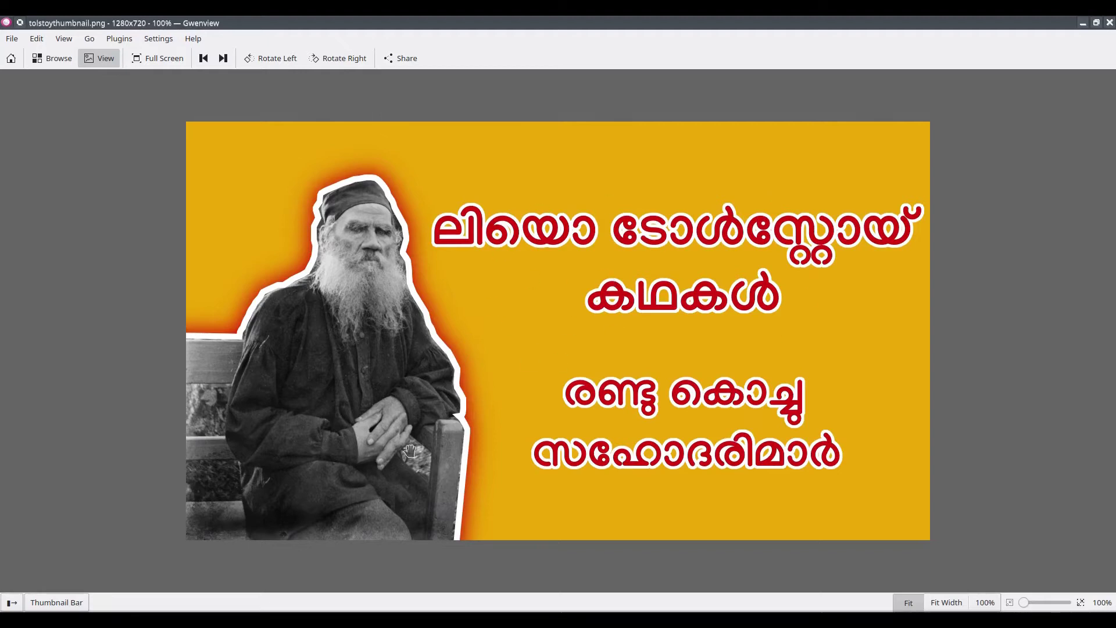
{"action": "left_click", "coordinate": [361, 620]}
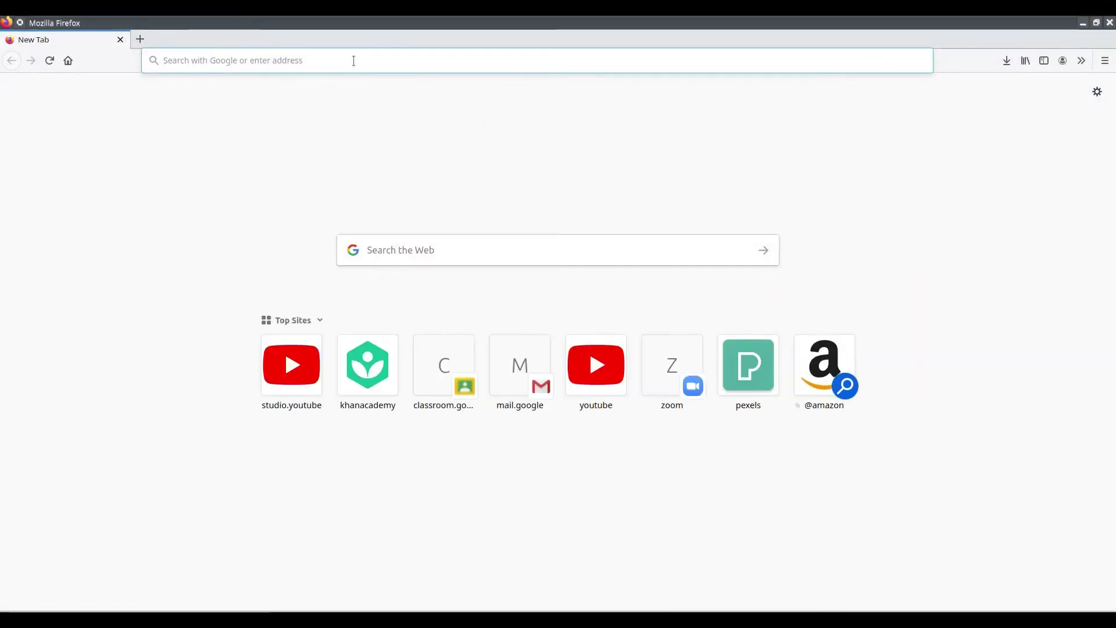
{"action": "type", "text": "googl"}
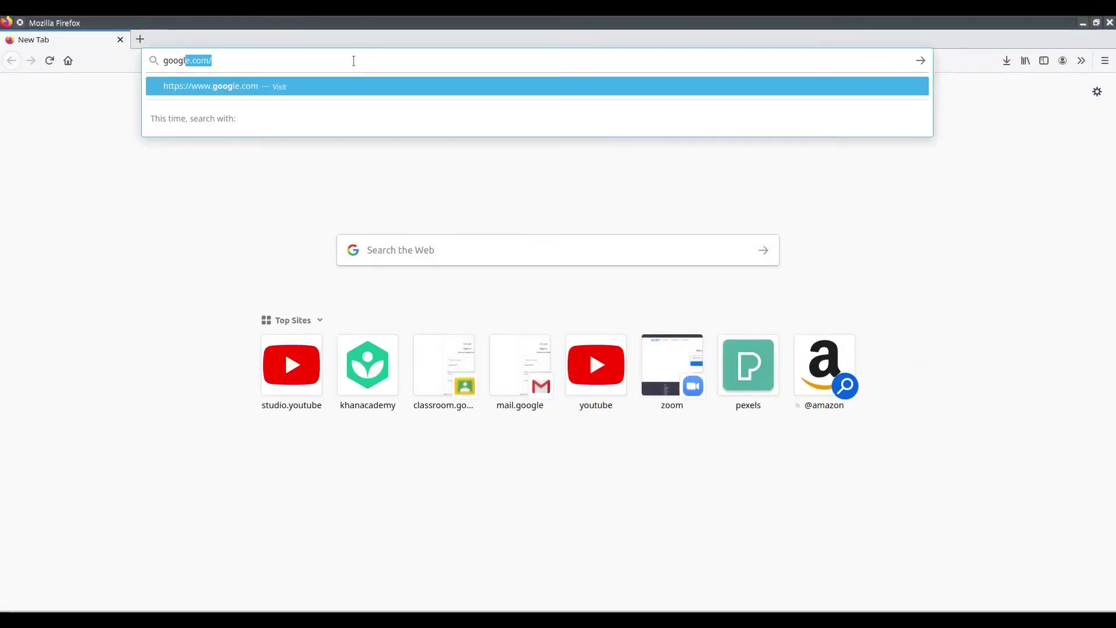
{"action": "type", "text": "e input"}
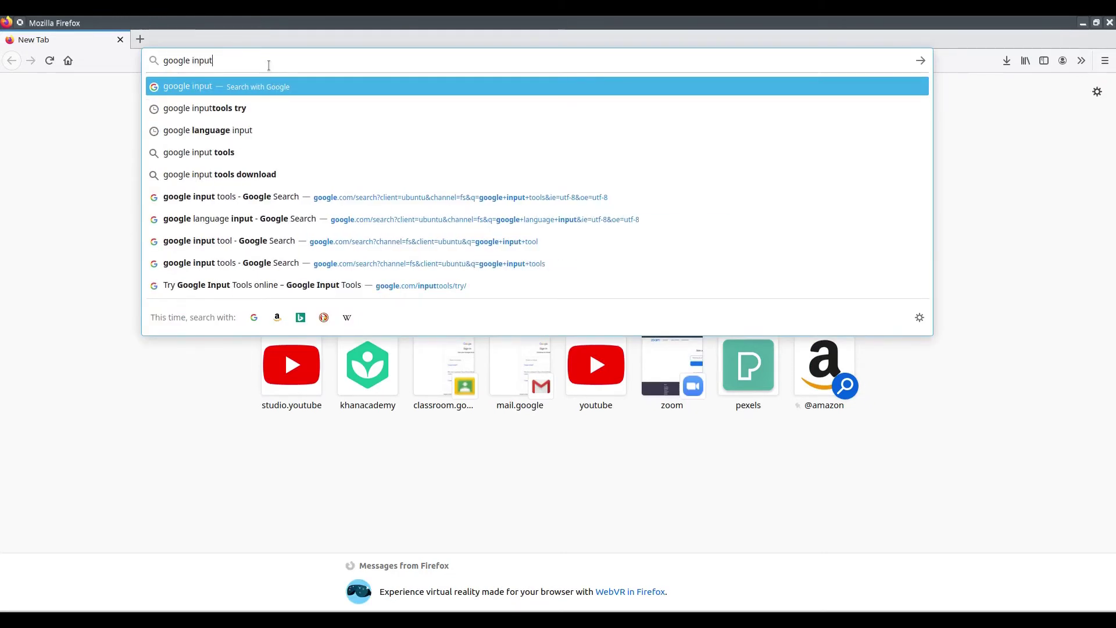
{"action": "type", "text": " tools"}
{"action": "key", "text": "Return"}
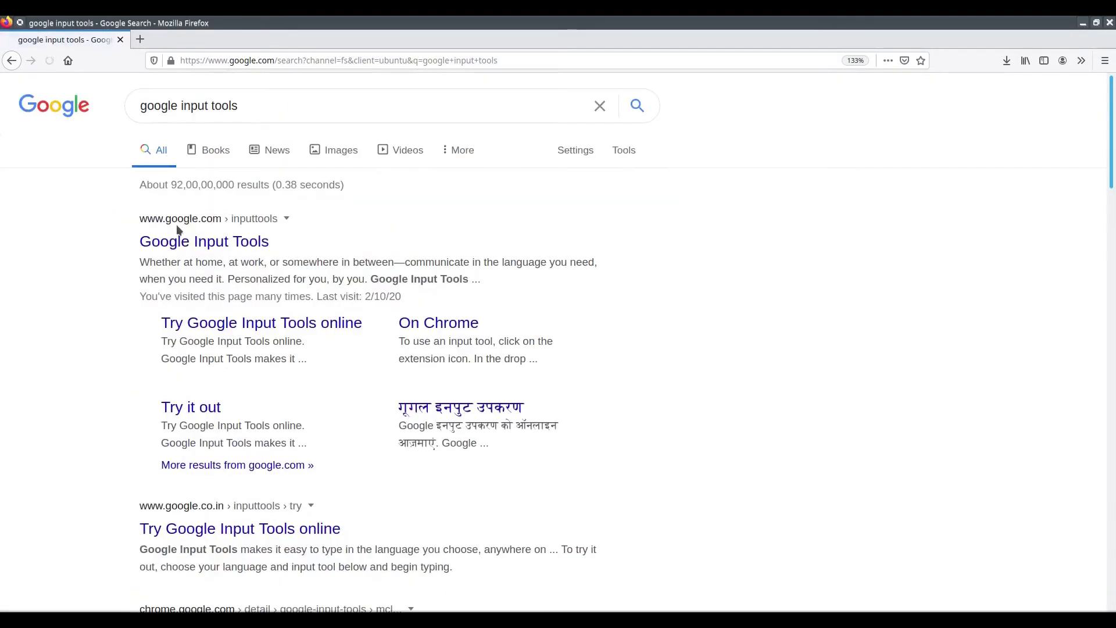
Step: Open the online tryout page of Google Input Tools and set the input language to Malayalam
{"action": "left_click", "coordinate": [182, 246]}
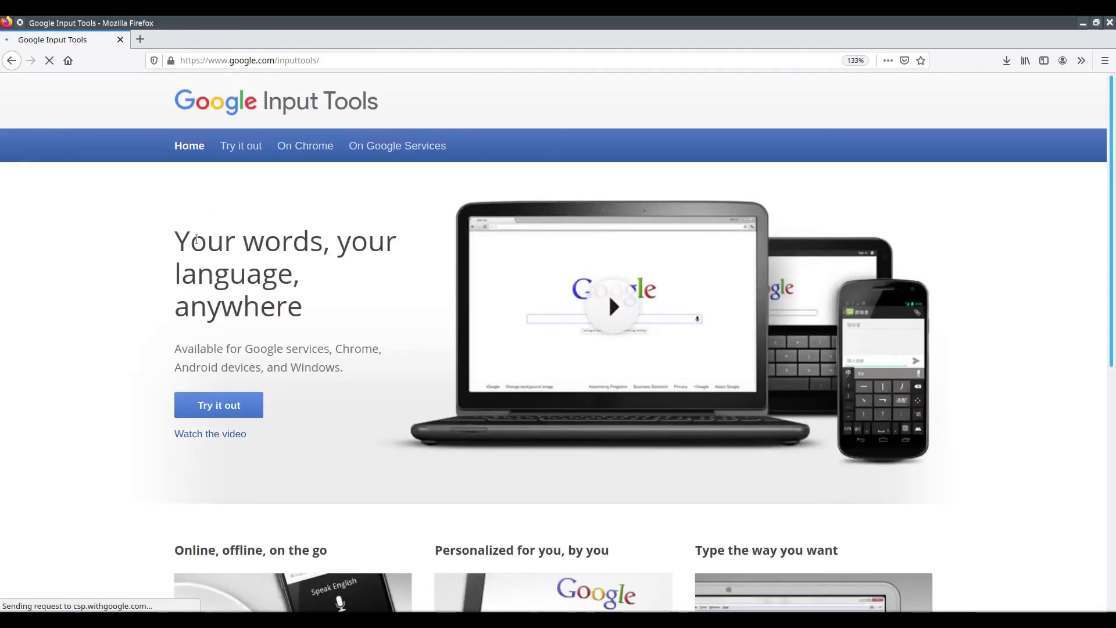
{"action": "left_click", "coordinate": [218, 405]}
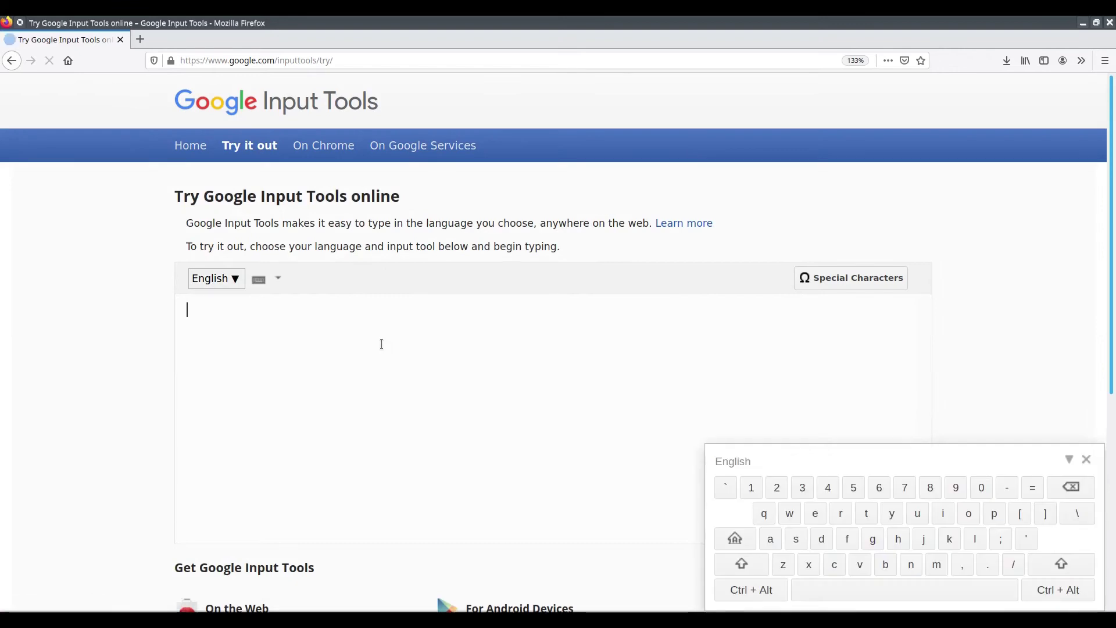
{"action": "left_click", "coordinate": [236, 279]}
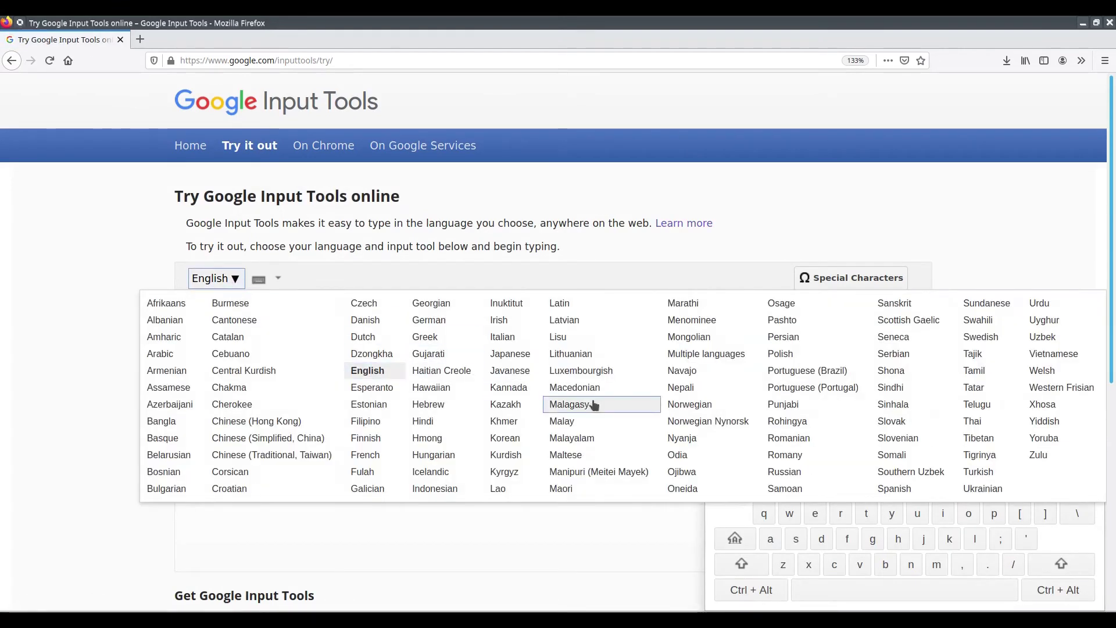
{"action": "left_click", "coordinate": [598, 444]}
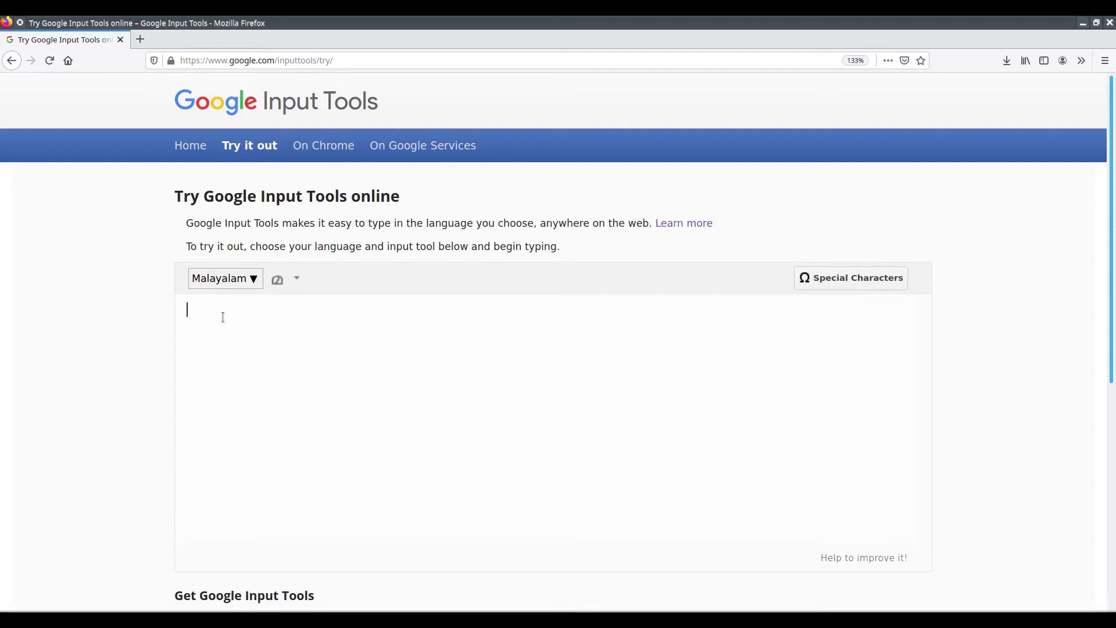
Step: Enter "leo tolstoy" transliterated into Malayalam as ലിയോ ടോൾസ്റ്റോയ്, using the first suggestion for each word
{"action": "type", "text": "leo"}
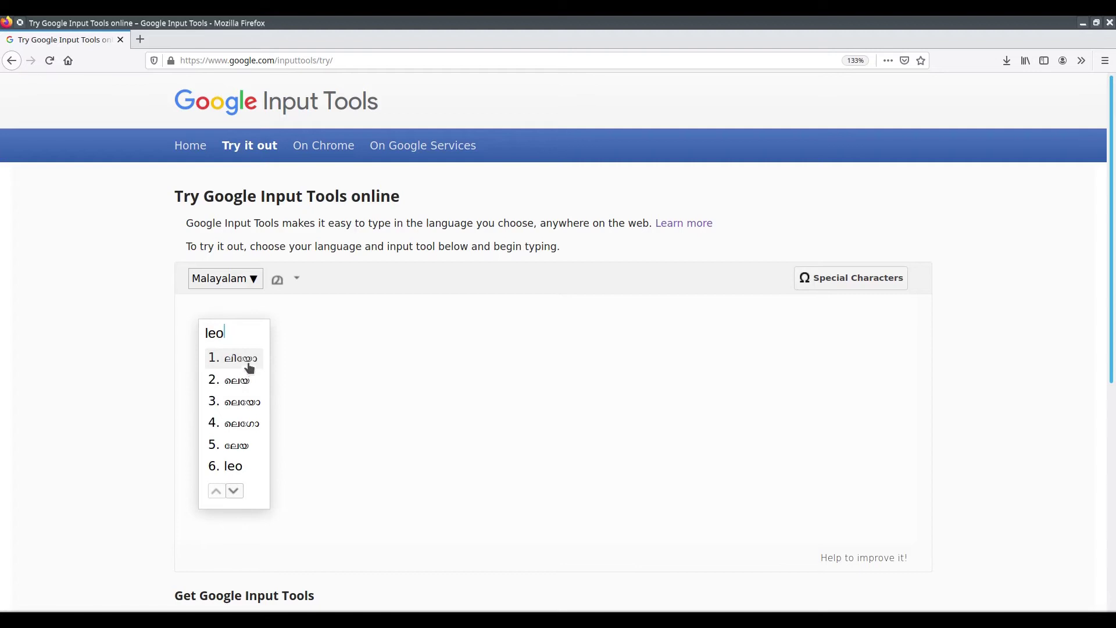
{"action": "left_click", "coordinate": [248, 357]}
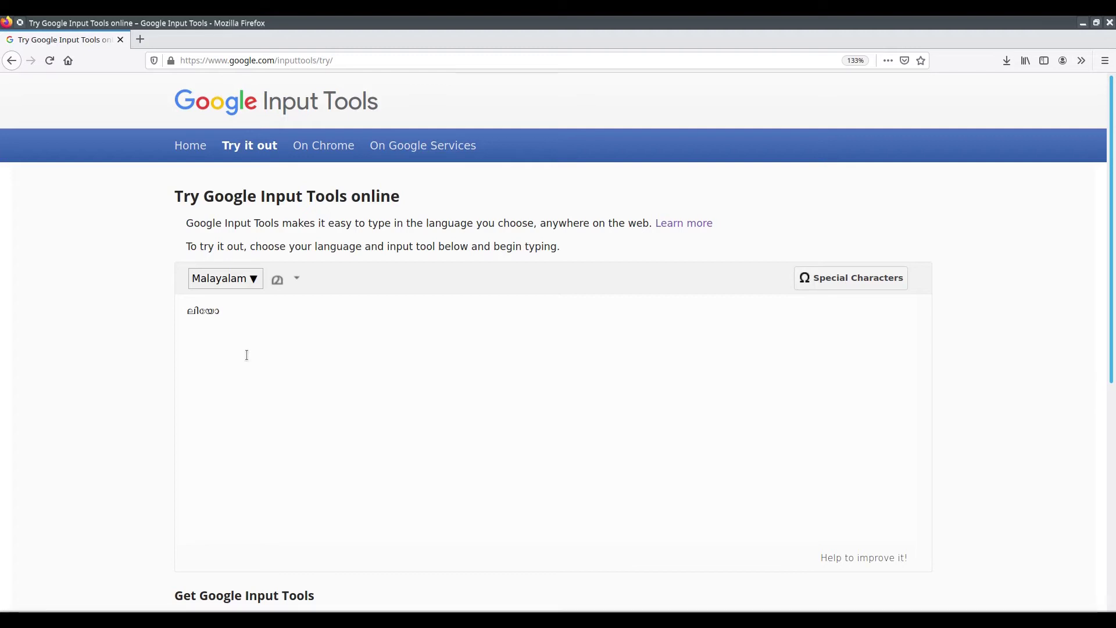
{"action": "type", "text": "tols"}
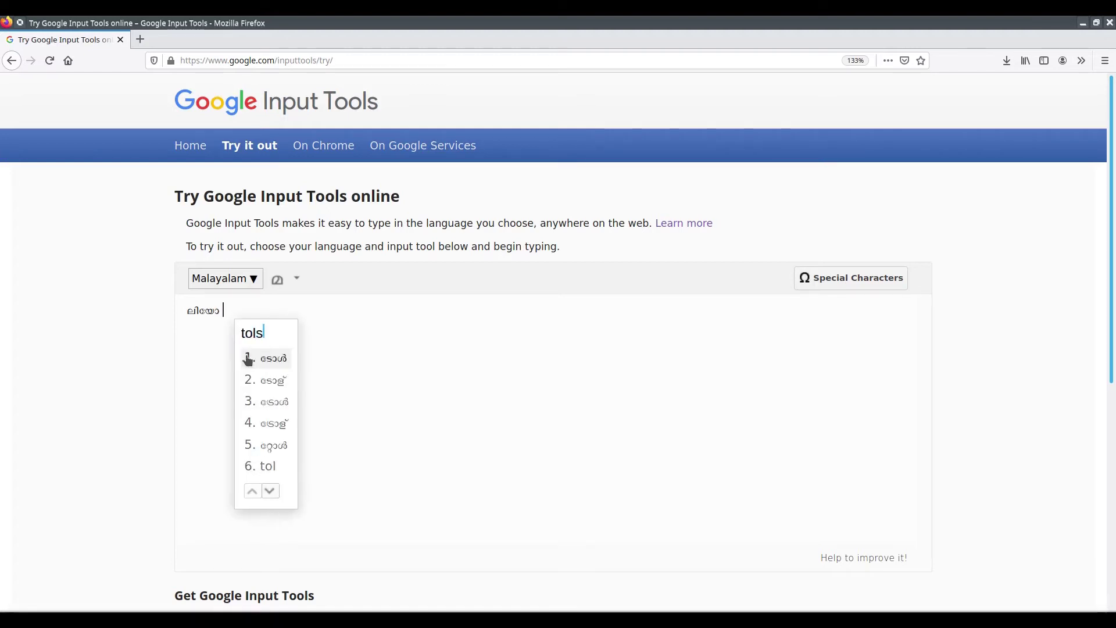
{"action": "type", "text": "toy"}
{"action": "left_click", "coordinate": [271, 361]}
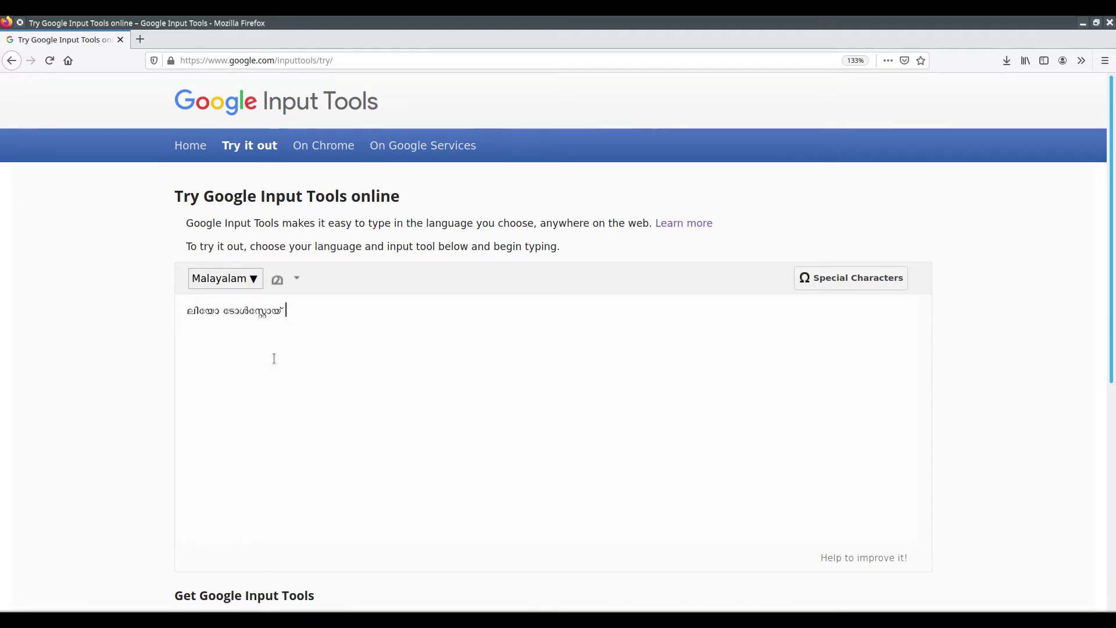
Step: Append "kadhakal" transliterated as കഥകൾ and copy the complete Malayalam title
{"action": "type", "text": "kadhaj"}
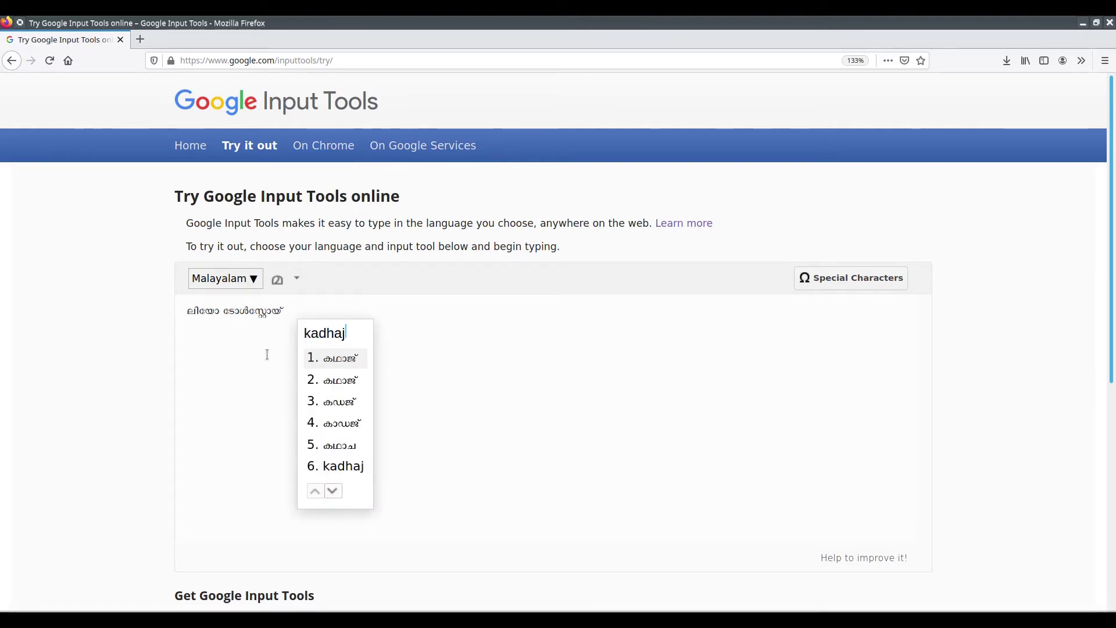
{"action": "key", "text": "BackSpace"}
{"action": "type", "text": "kal"}
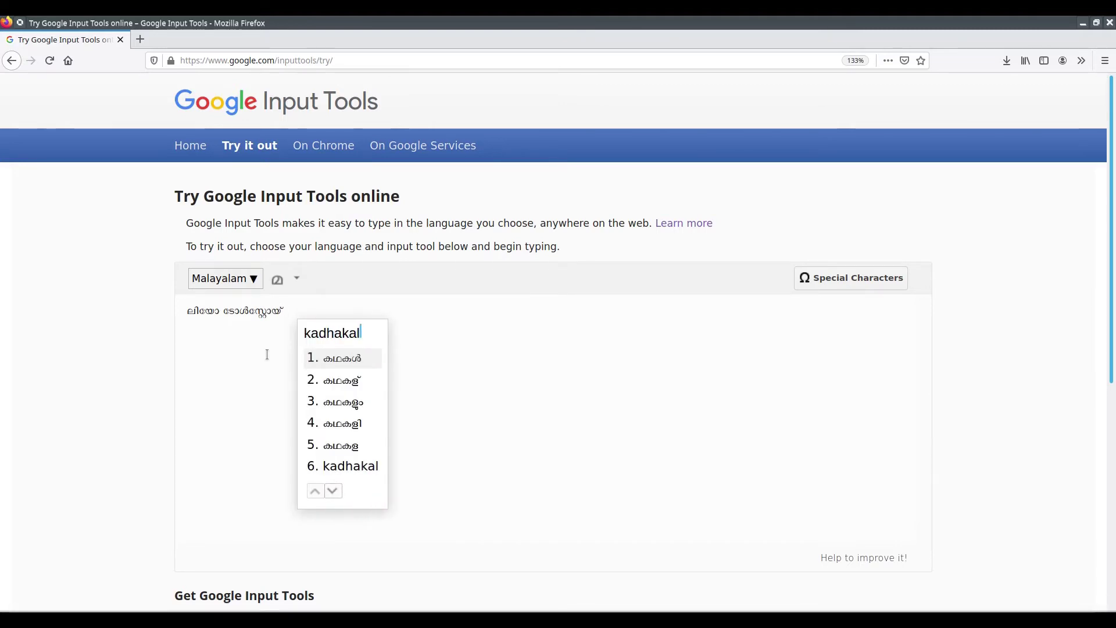
{"action": "left_click", "coordinate": [329, 361]}
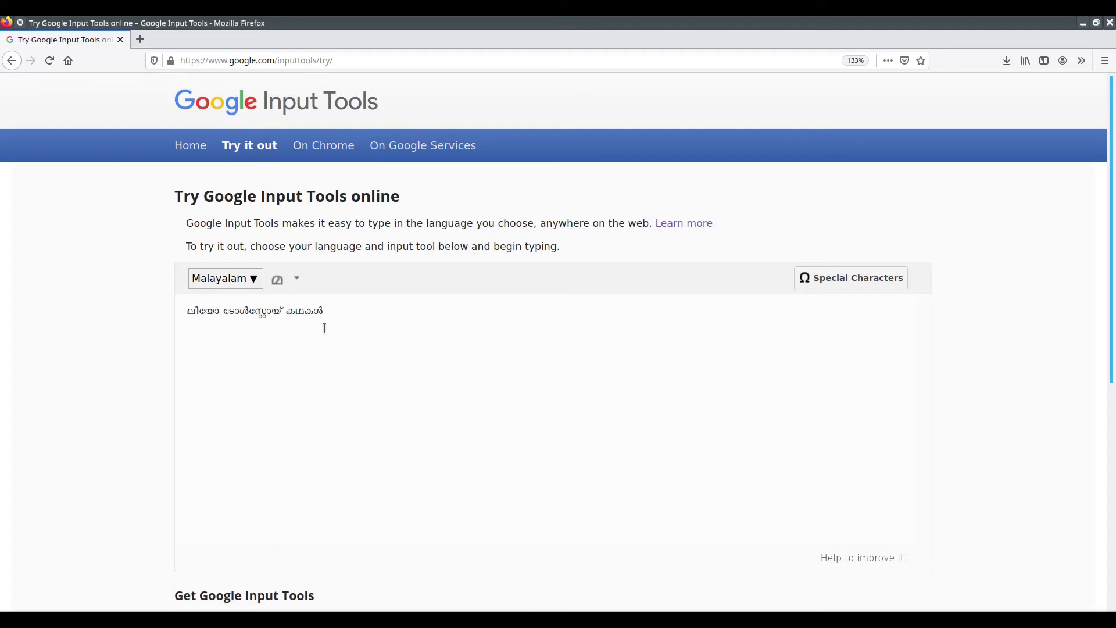
{"action": "left_click_drag", "start_coordinate": [348, 311], "coordinate": [181, 308]}
{"action": "key", "text": "ctrl+c"}
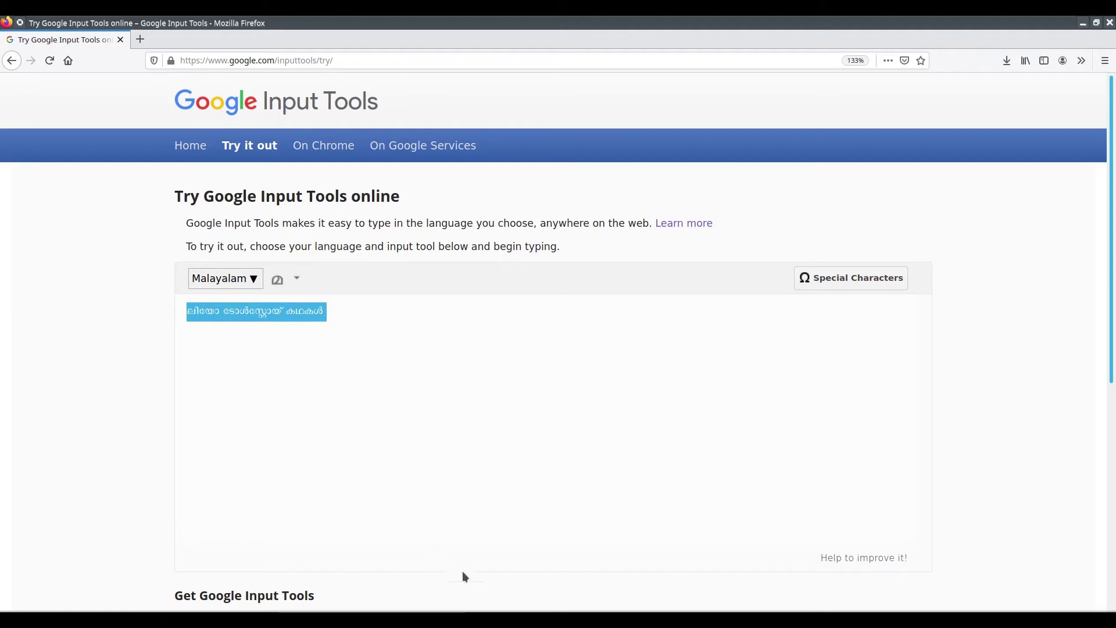
Step: Switch to GIMP and paste the copied Malayalam title as a text layer on the yellow area beside the cut-out
{"action": "key", "text": "alt+Tab"}
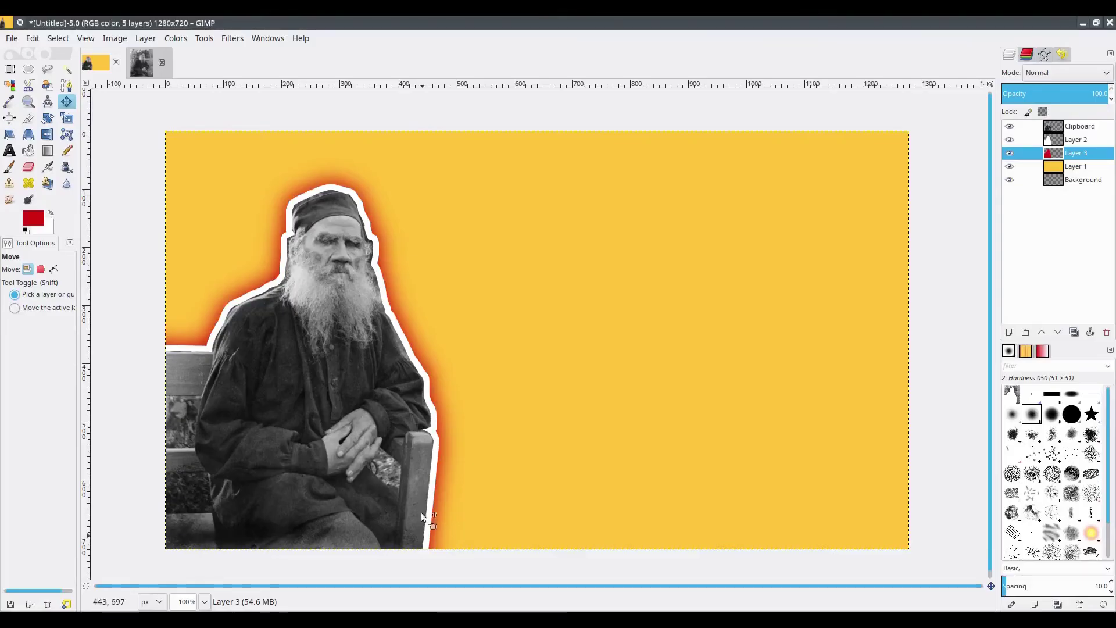
{"action": "left_click", "coordinate": [10, 151]}
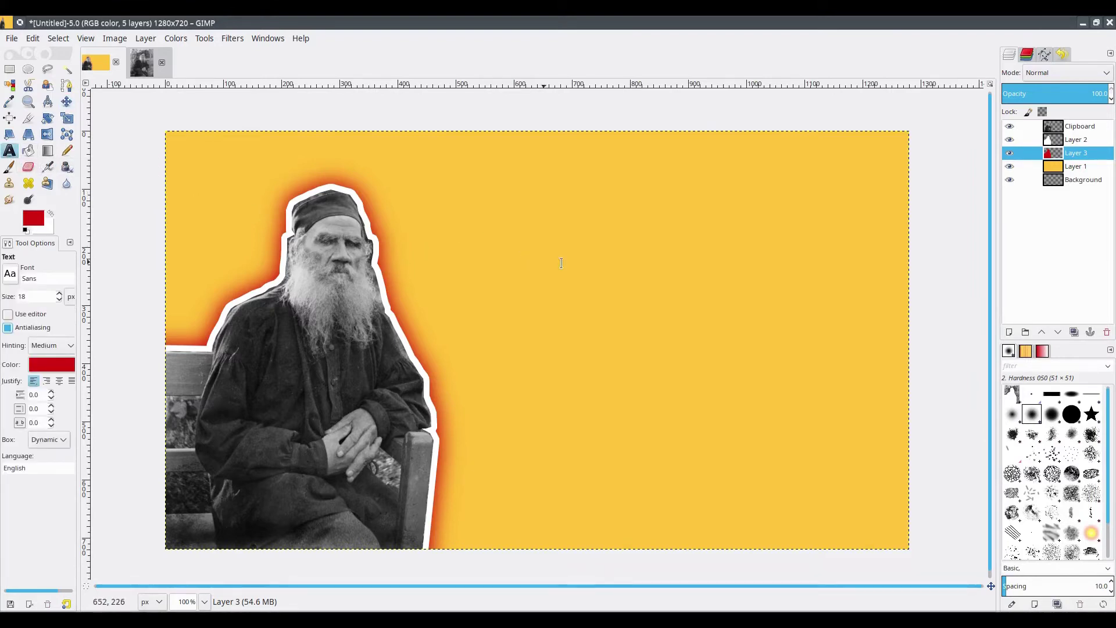
{"action": "left_click", "coordinate": [583, 267]}
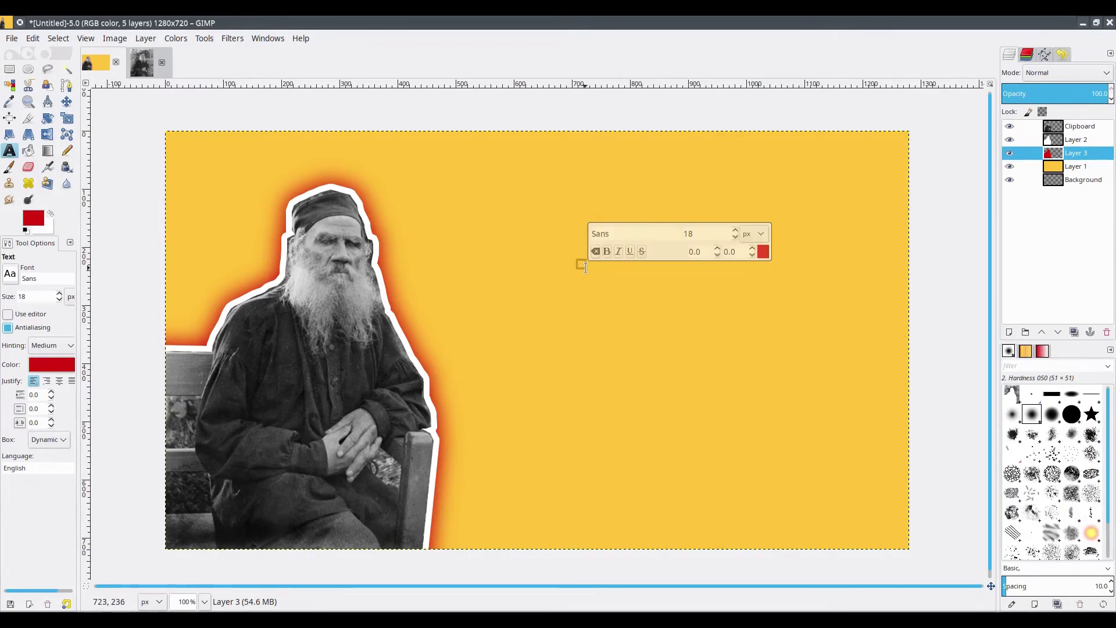
{"action": "key", "text": "ctrl+v"}
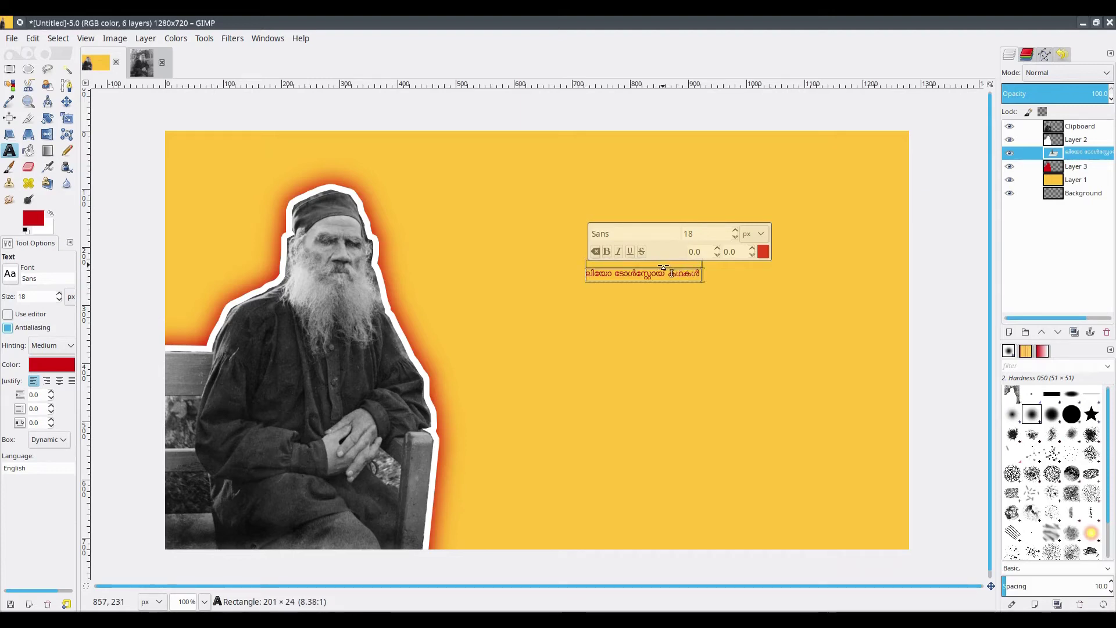
{"action": "left_click_drag", "start_coordinate": [663, 265], "coordinate": [669, 264]}
{"action": "key", "text": "ctrl+z"}
{"action": "double_click", "coordinate": [679, 271]}
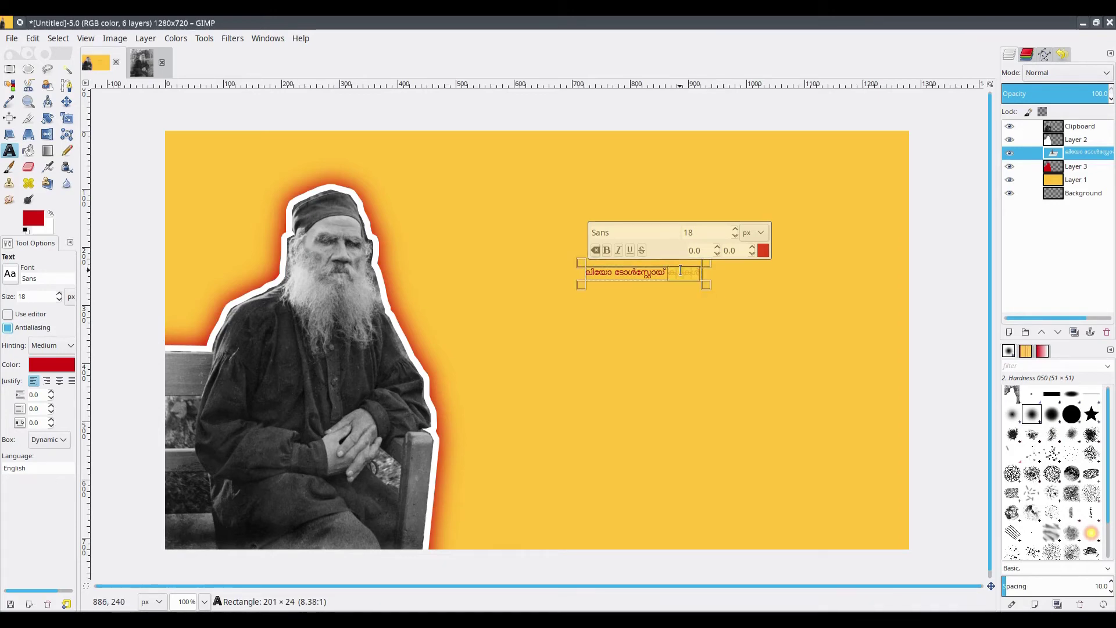
{"action": "key", "text": "ctrl+v"}
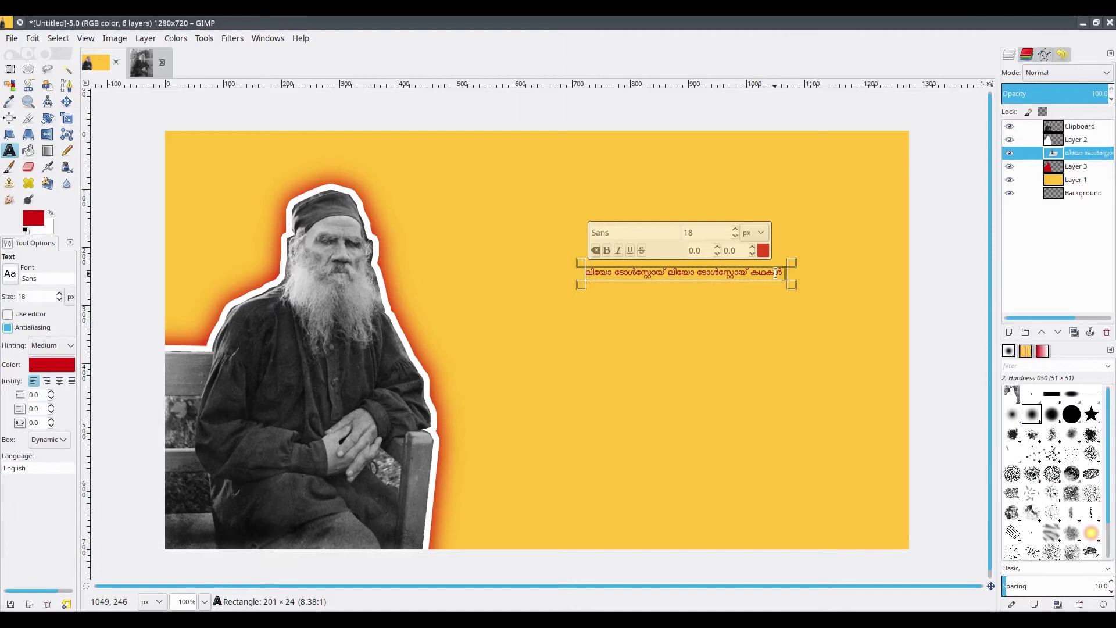
{"action": "left_click_drag", "start_coordinate": [749, 273], "coordinate": [670, 273]}
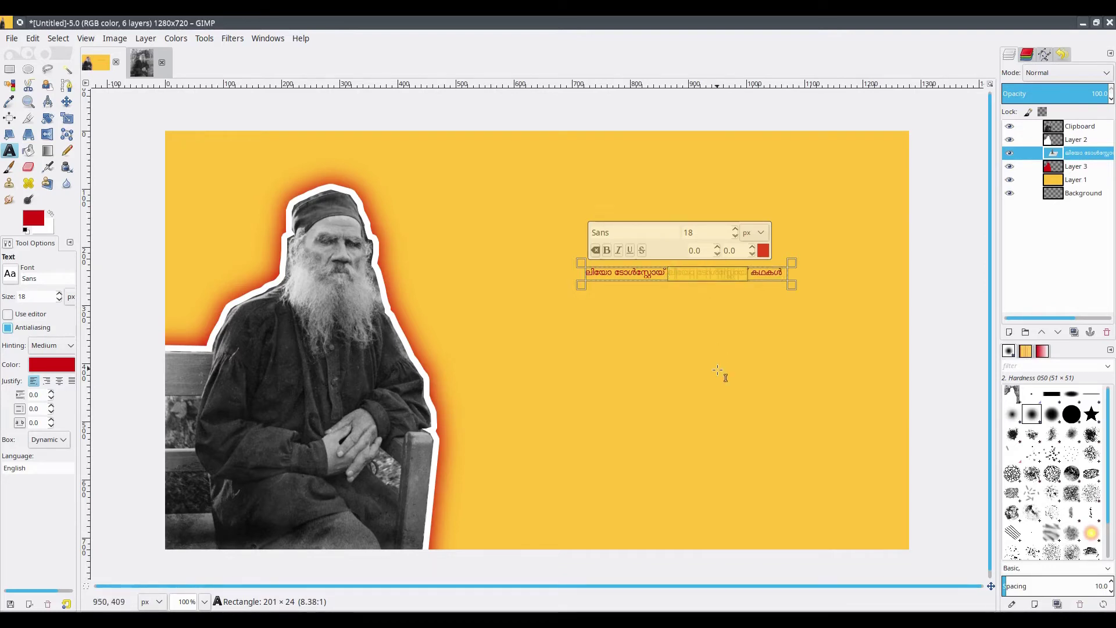
{"action": "key", "text": "Delete"}
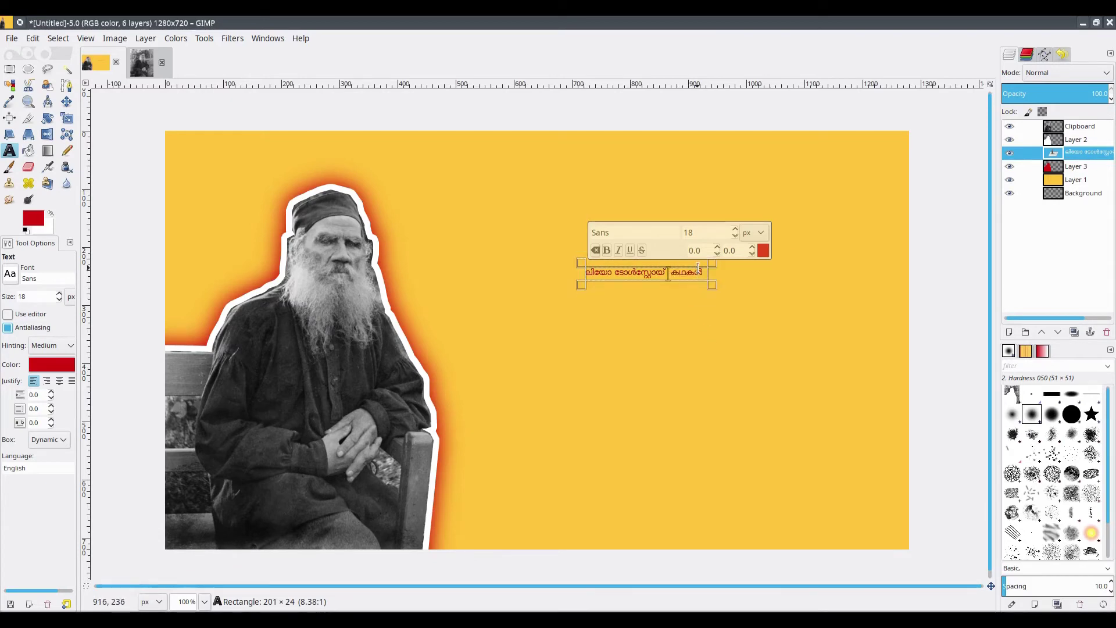
Step: Remove the word കഥകൾ from the title text and place it as a separate text layer just below
{"action": "left_click_drag", "start_coordinate": [703, 273], "coordinate": [686, 271]}
{"action": "key", "text": "Delete"}
{"action": "left_click", "coordinate": [642, 310]}
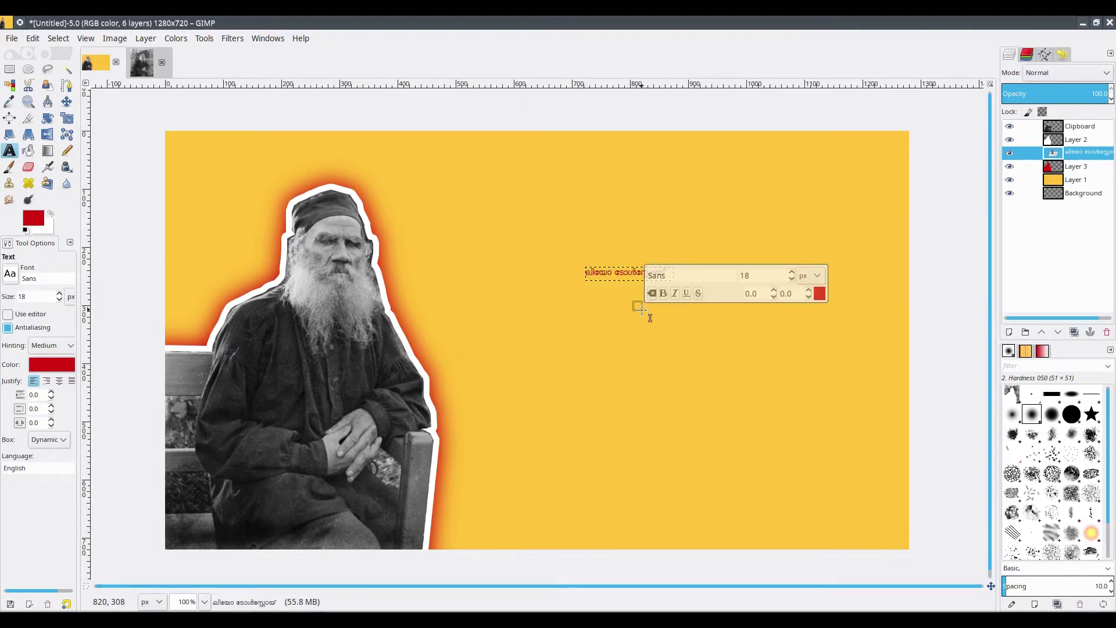
{"action": "type", "text": "കഥകൾ"}
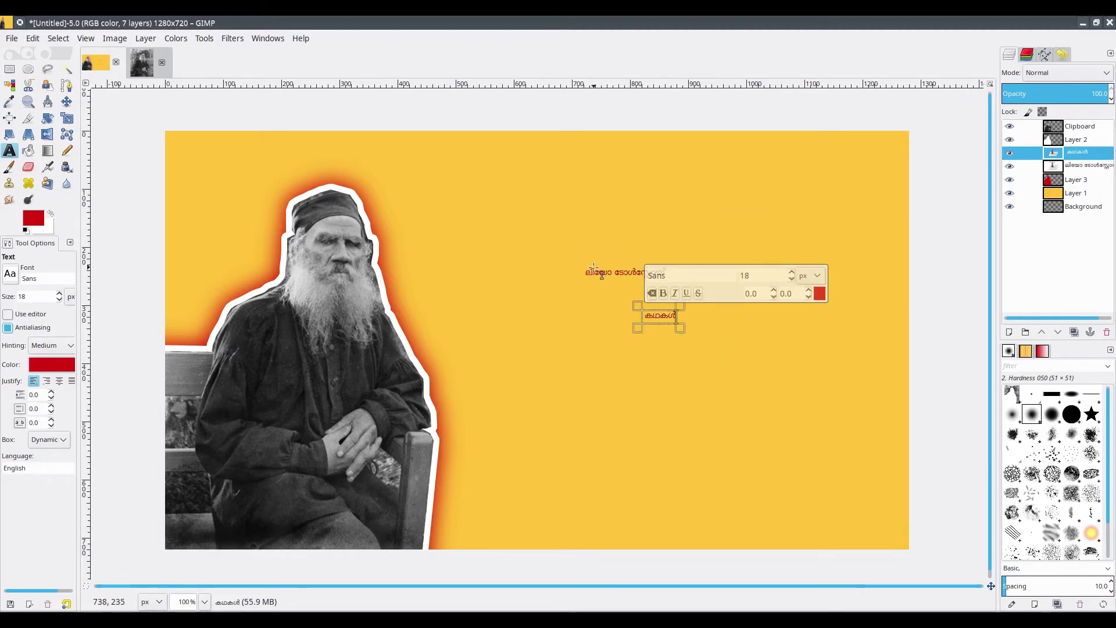
Step: Format the ലിയോ ടോൾസ്റ്റോയ് text in Manjari Bold at 92 px
{"action": "left_click", "coordinate": [601, 273]}
{"action": "key", "text": "ctrl+a"}
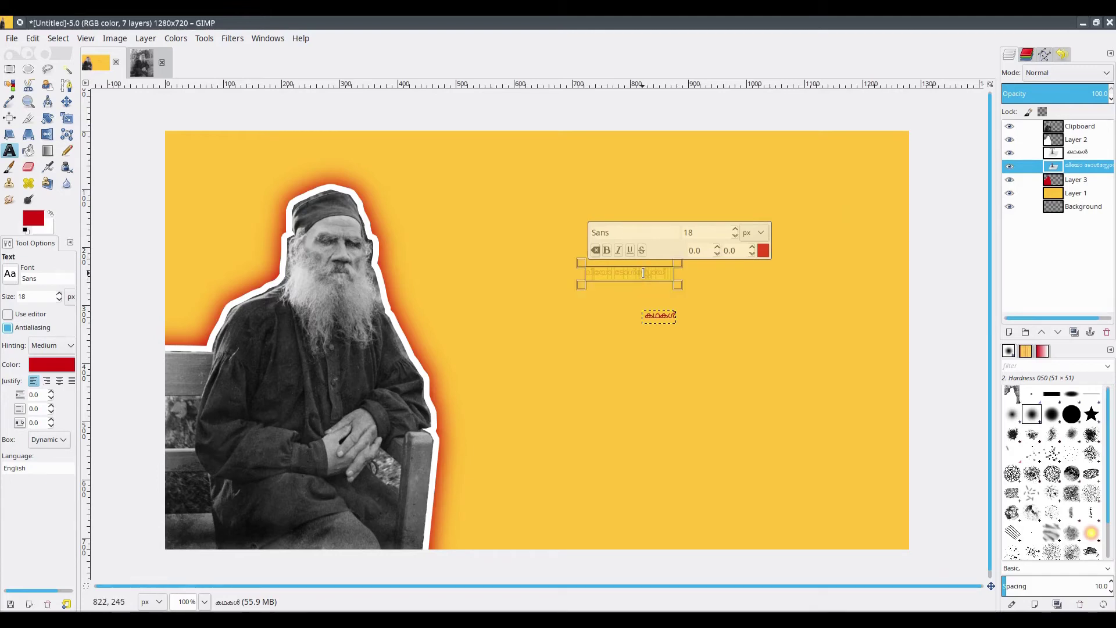
{"action": "double_click", "coordinate": [600, 233]}
{"action": "type", "text": "manjari"}
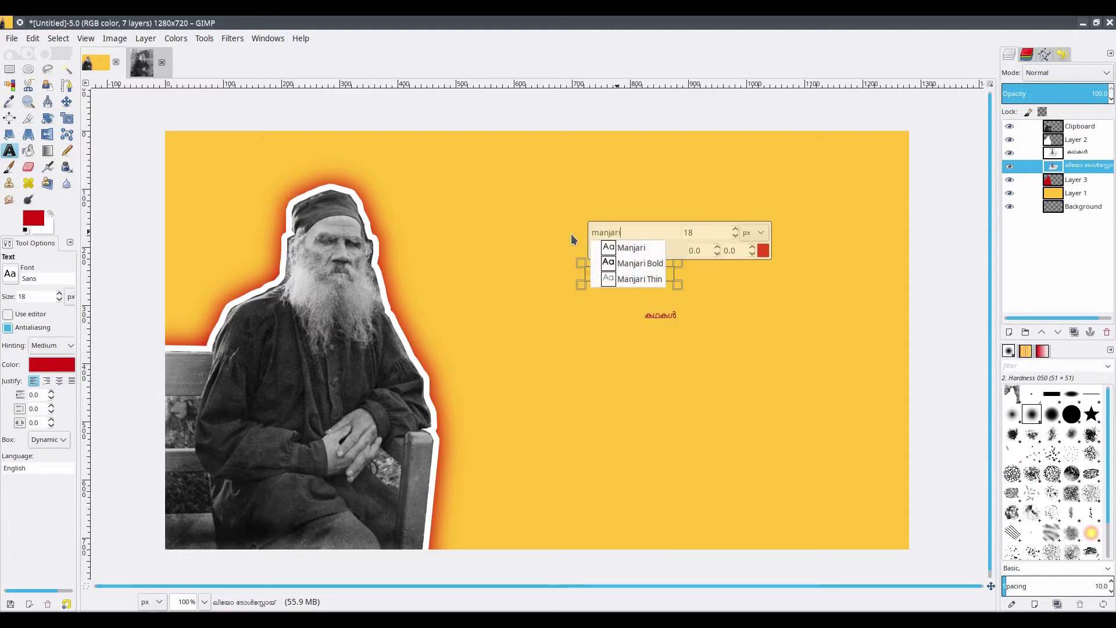
{"action": "left_click", "coordinate": [633, 263]}
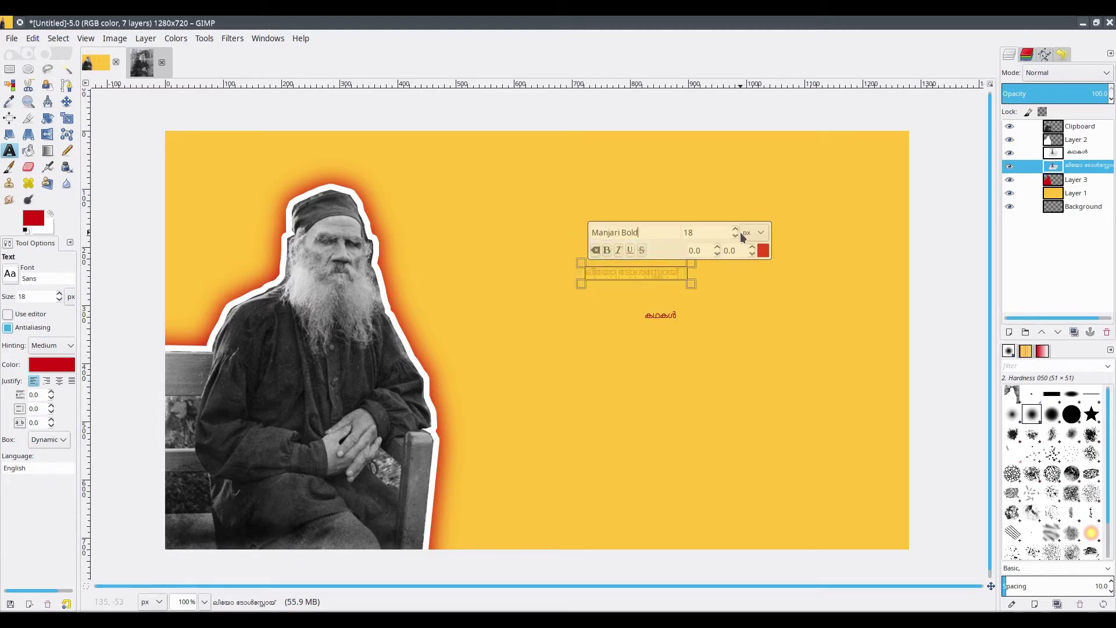
{"action": "scroll", "coordinate": [737, 228], "scroll_direction": "up", "scroll_amount": 20}
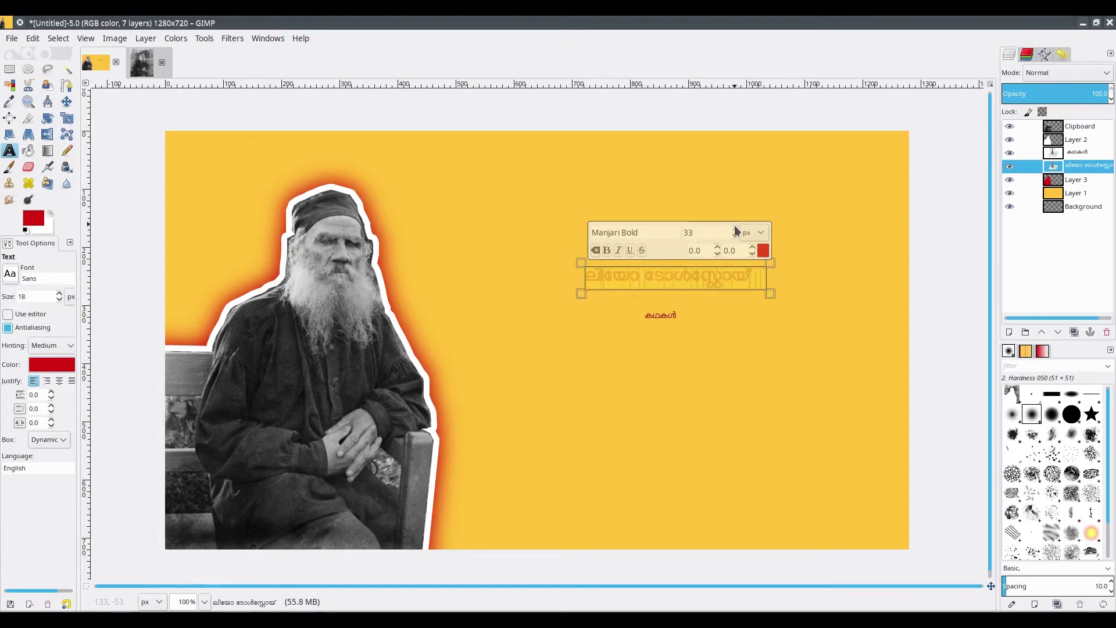
{"action": "scroll", "coordinate": [737, 229], "scroll_direction": "up", "scroll_amount": 20}
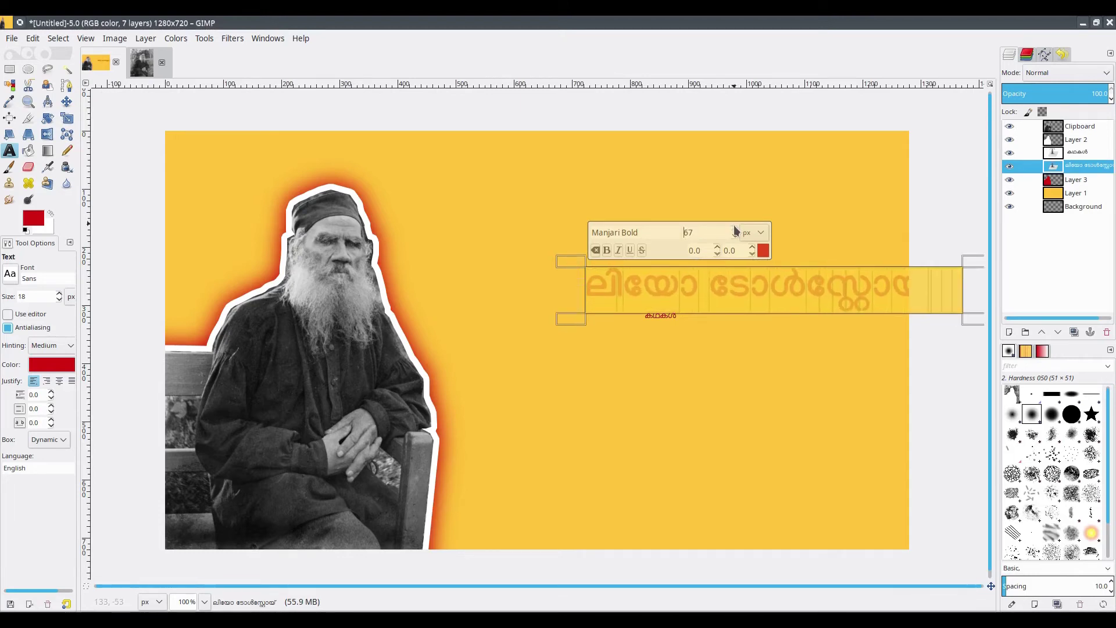
{"action": "scroll", "coordinate": [735, 231], "scroll_direction": "up", "scroll_amount": 4}
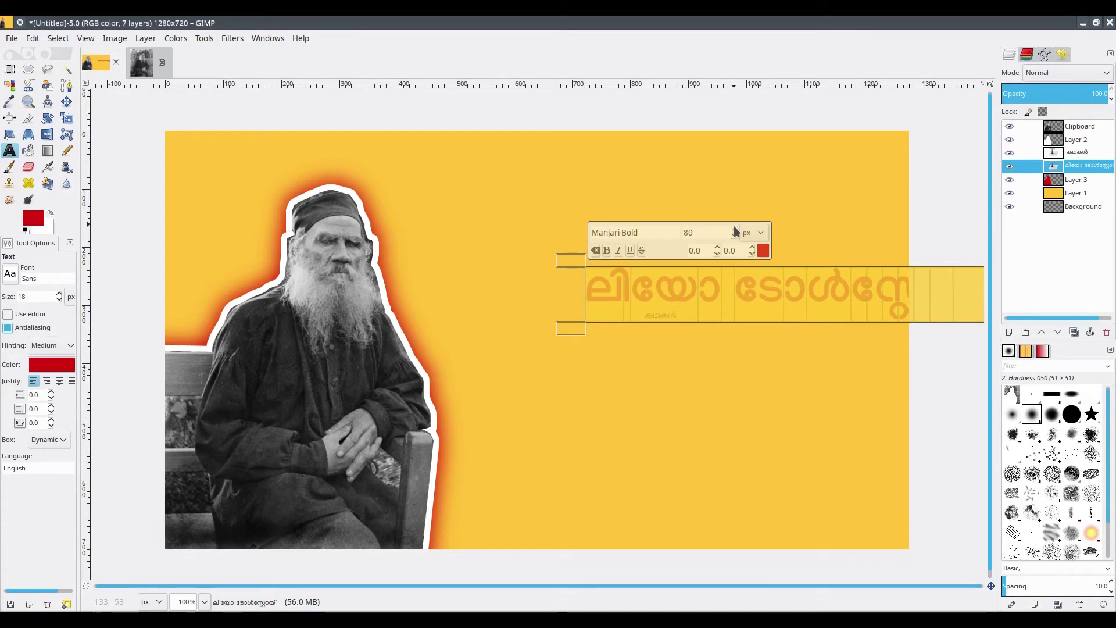
{"action": "scroll", "coordinate": [736, 232], "scroll_direction": "up", "scroll_amount": 10}
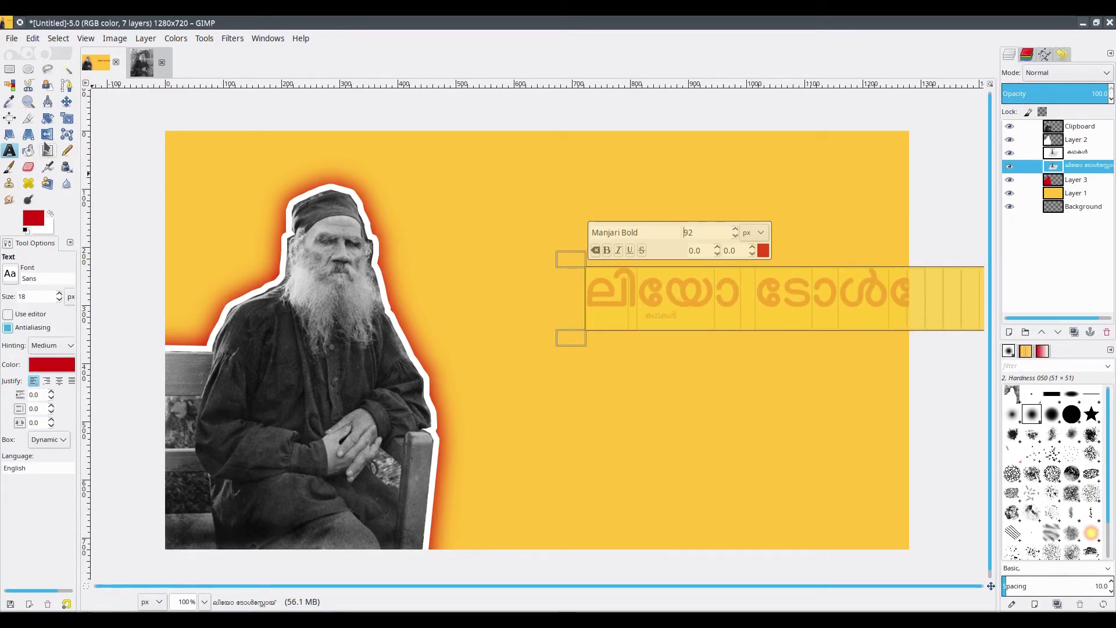
Step: Move the ലിയോ ടോൾസ്റ്റോയ് text beside the cut-out's head so that the whole name fits on the canvas
{"action": "left_click", "coordinate": [68, 103]}
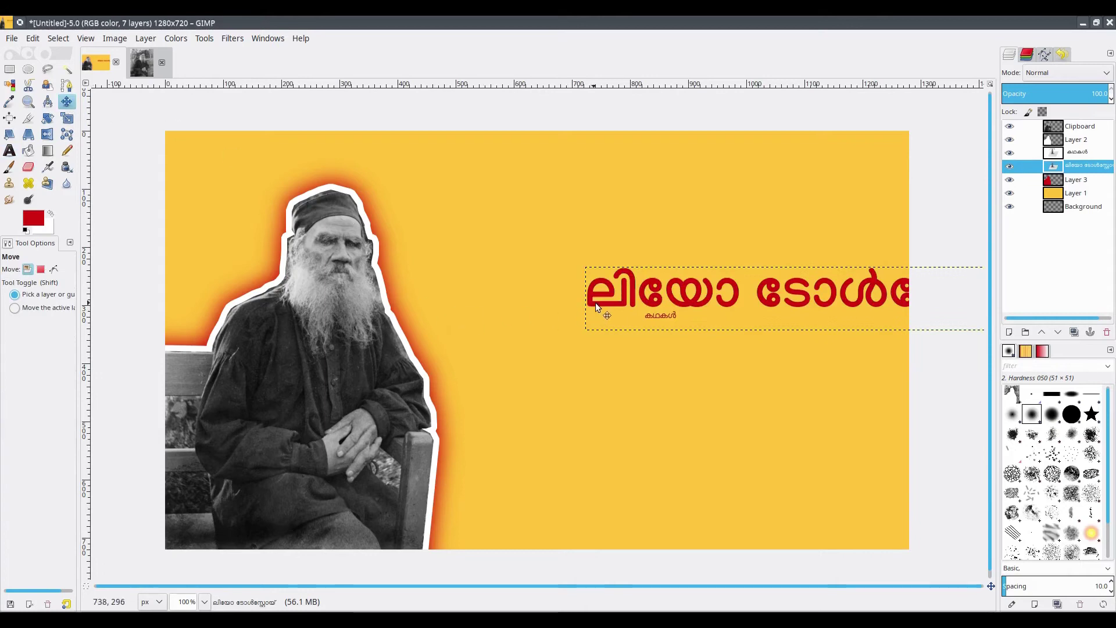
{"action": "left_click_drag", "start_coordinate": [595, 302], "coordinate": [496, 256]}
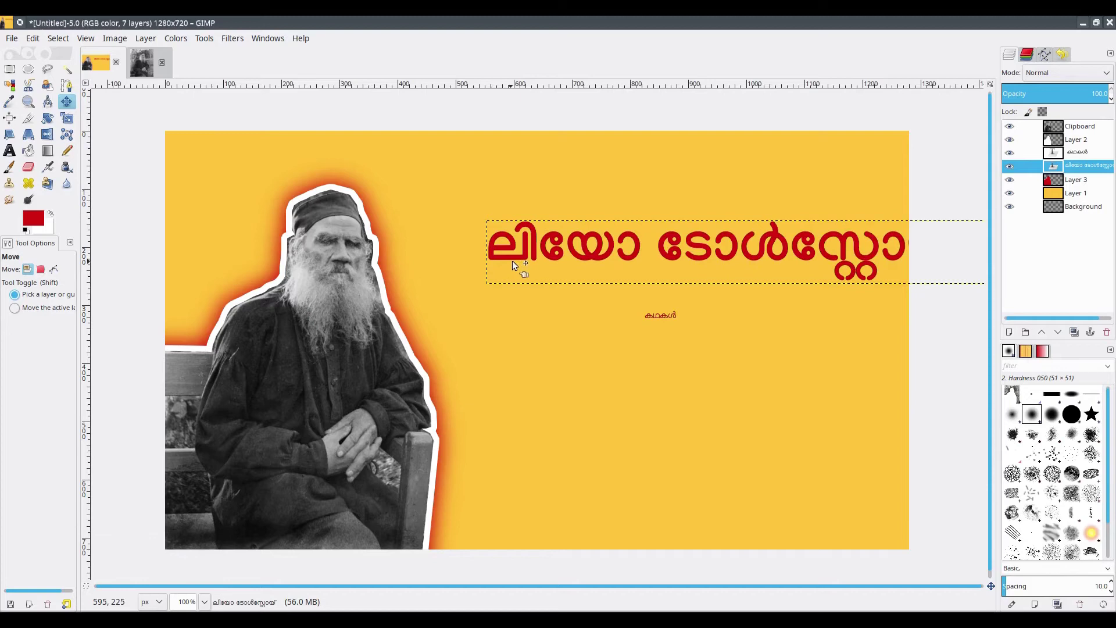
{"action": "left_click_drag", "start_coordinate": [508, 258], "coordinate": [448, 264]}
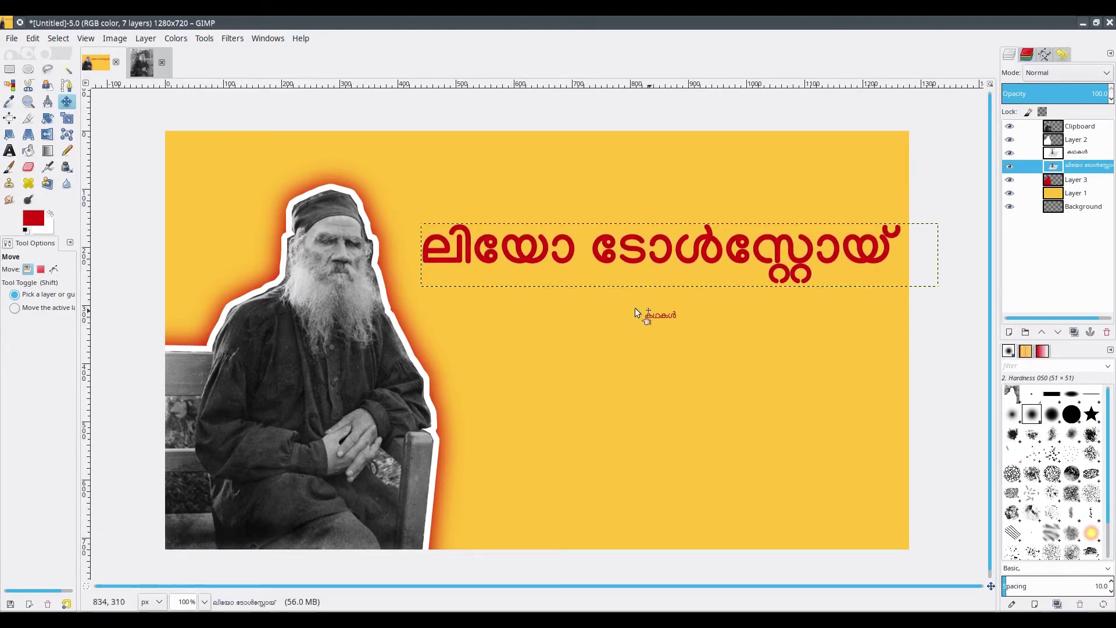
Step: Format the കഥകൾ text in Manjari Bold at 92 px and move it centrally beneath the name line
{"action": "left_click", "coordinate": [8, 151]}
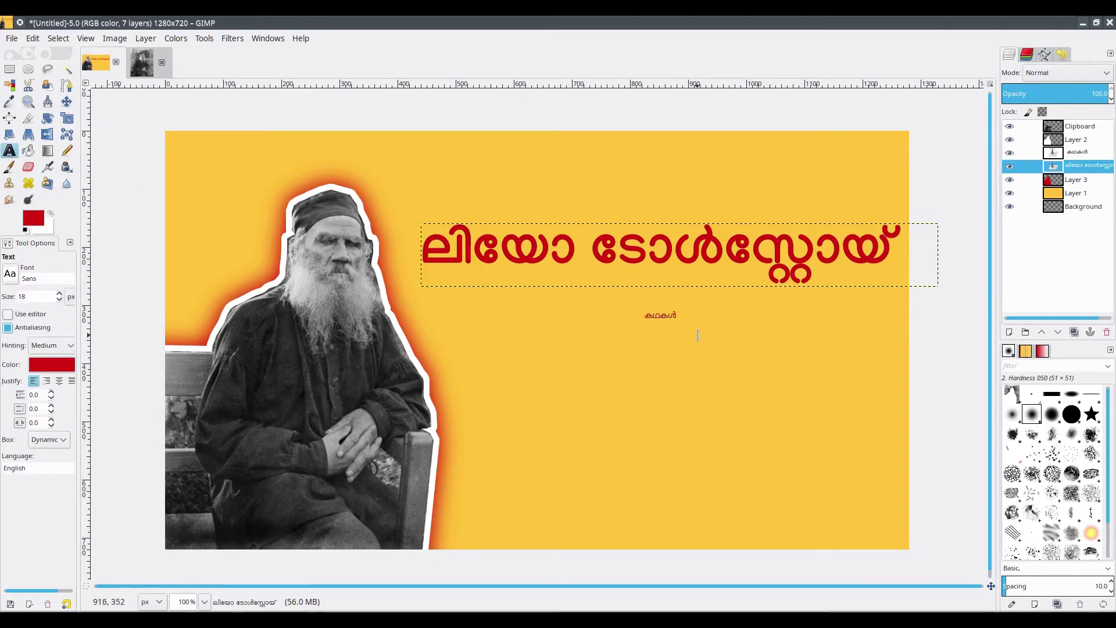
{"action": "left_click", "coordinate": [654, 318]}
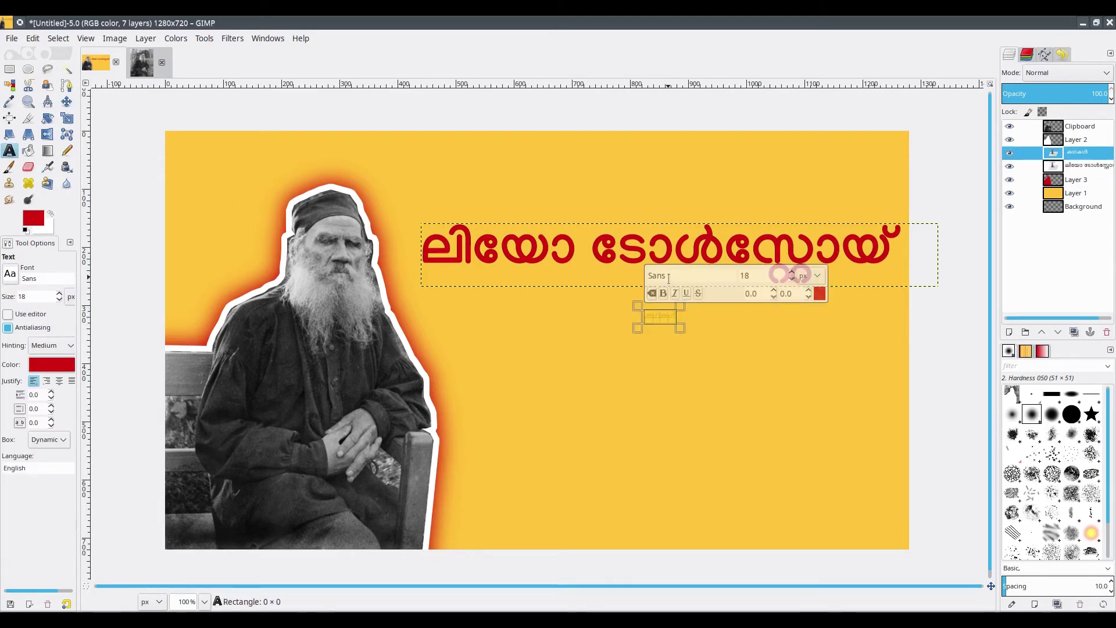
{"action": "type", "text": "man"}
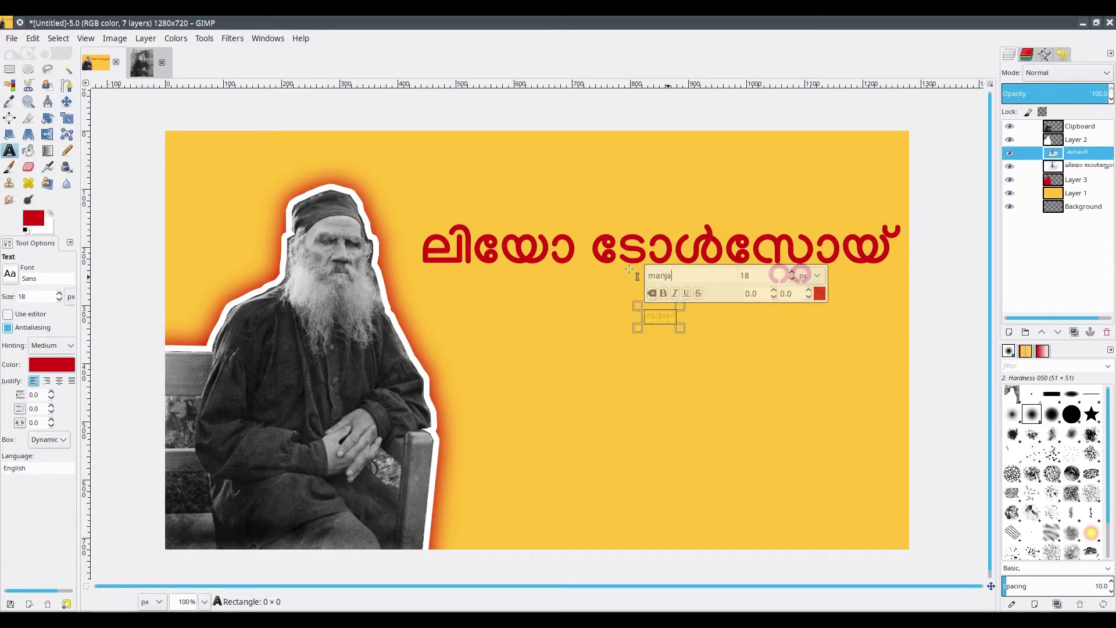
{"action": "type", "text": "ja"}
{"action": "left_click", "coordinate": [648, 315]}
{"action": "key", "text": "Delete"}
{"action": "key", "text": "Delete"}
{"action": "type", "text": "76"}
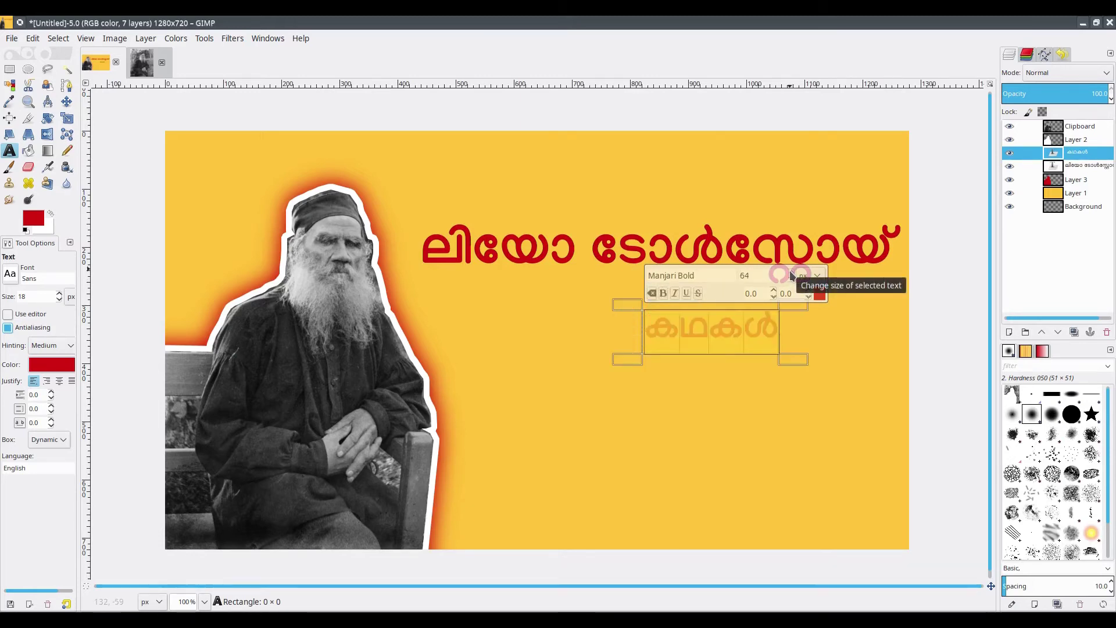
{"action": "scroll", "coordinate": [791, 276], "scroll_direction": "up", "scroll_amount": 15}
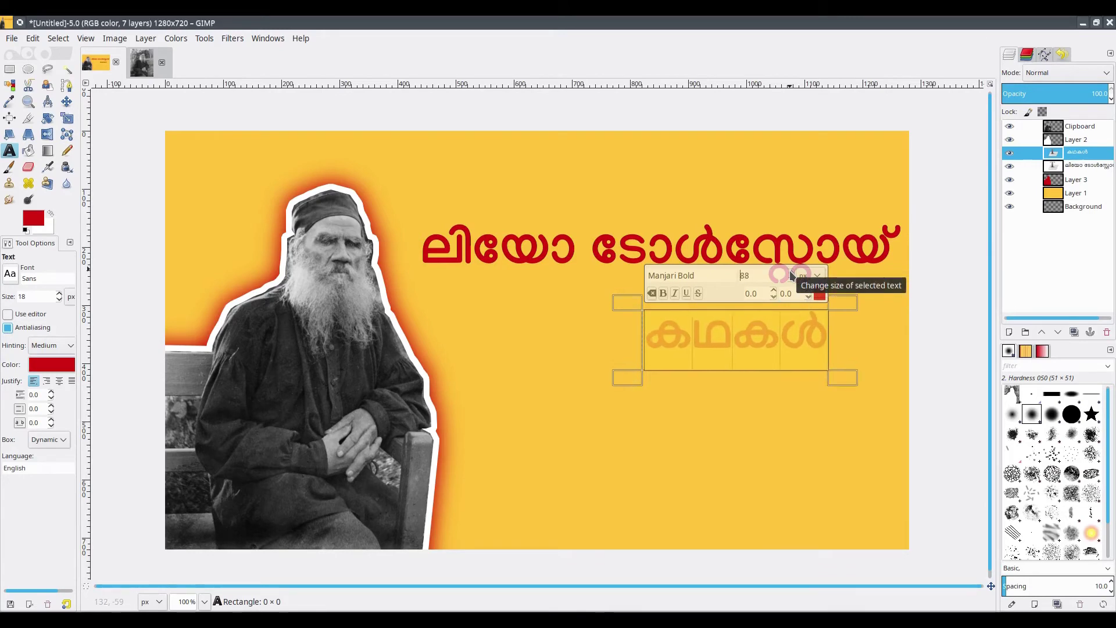
{"action": "scroll", "coordinate": [792, 276], "scroll_direction": "up", "scroll_amount": 2}
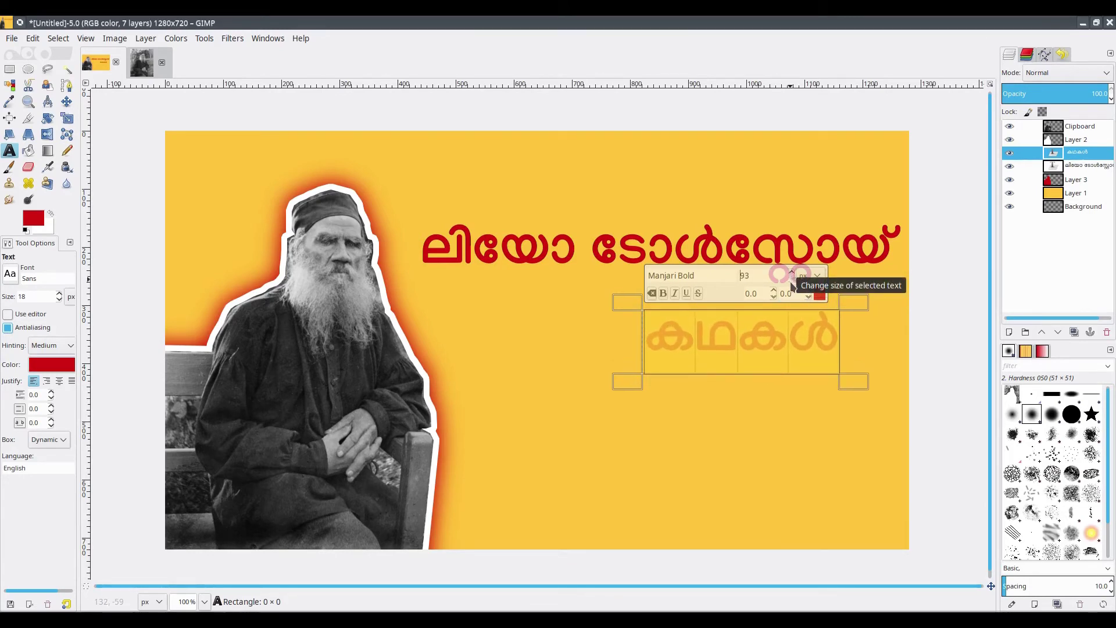
{"action": "scroll", "coordinate": [792, 279], "scroll_direction": "down", "scroll_amount": 1}
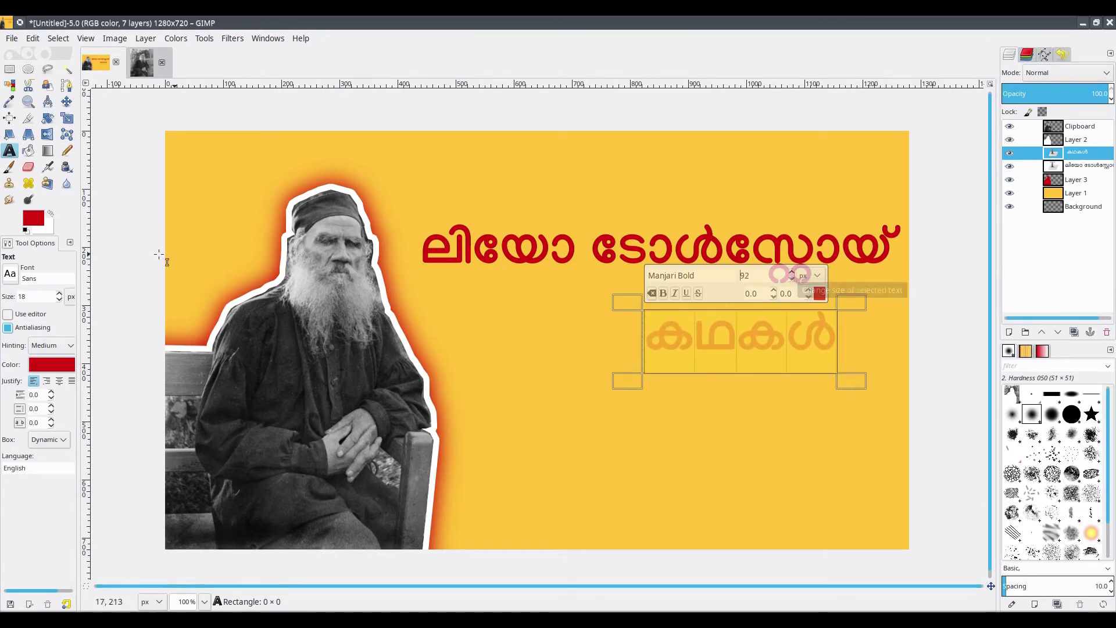
{"action": "left_click", "coordinate": [67, 102]}
{"action": "left_click_drag", "start_coordinate": [679, 342], "coordinate": [588, 322]}
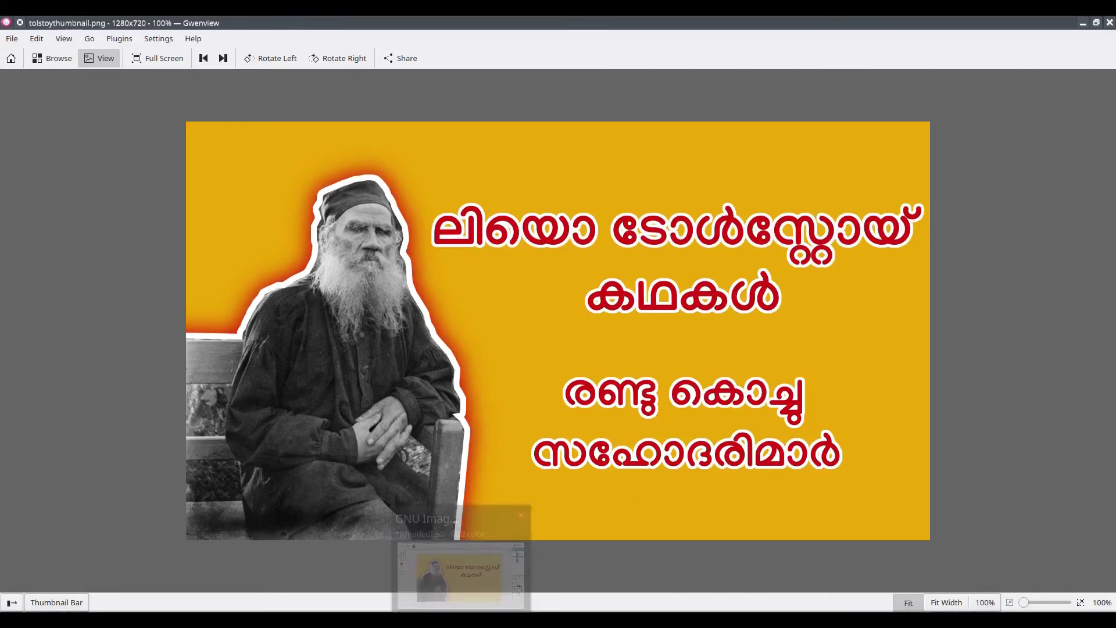
Step: Switch to Google Input Tools in Firefox, replace the existing Malayalam text with രണ്ടു കൊച്ചു സഹോദരിമാർ, and copy it
{"action": "left_click", "coordinate": [307, 558]}
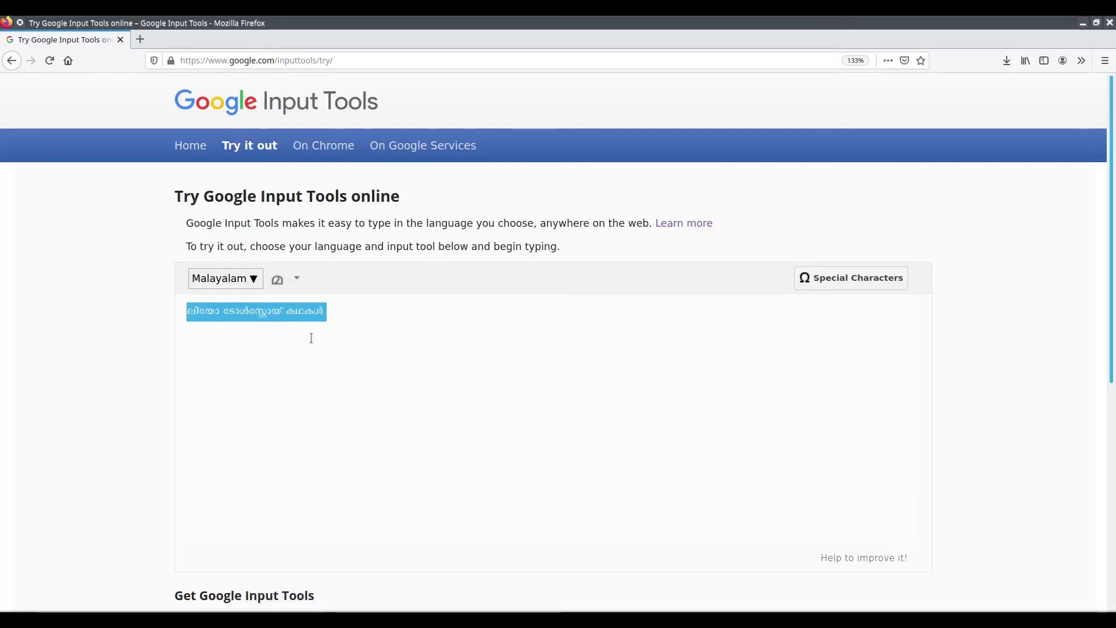
{"action": "key", "text": "BackSpace"}
{"action": "type", "text": "r"}
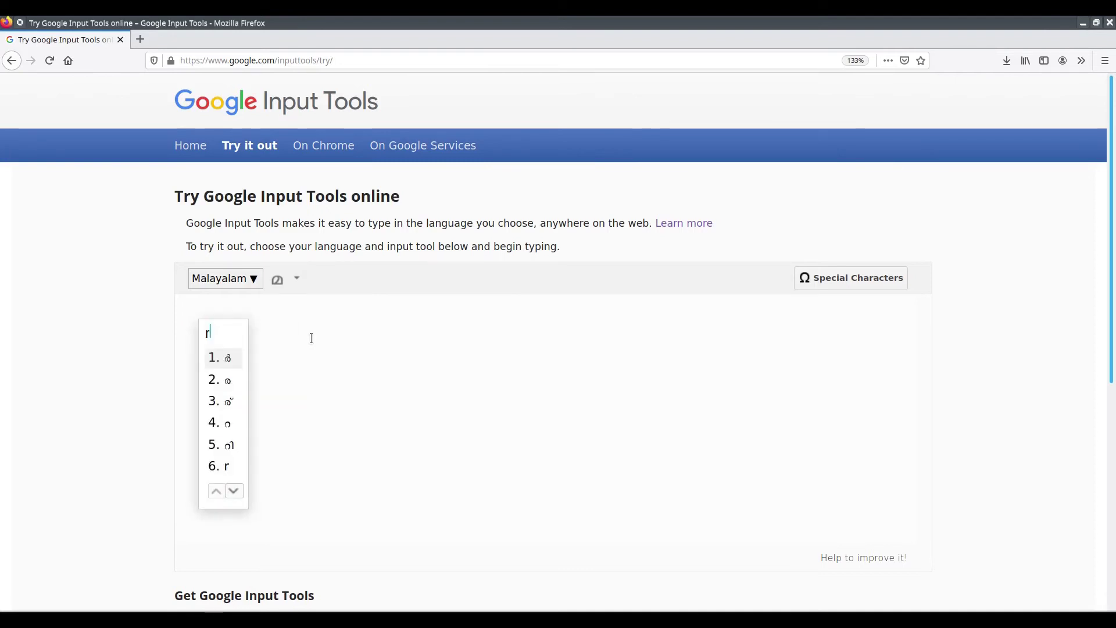
{"action": "type", "text": "andu"}
{"action": "left_click", "coordinate": [251, 360]}
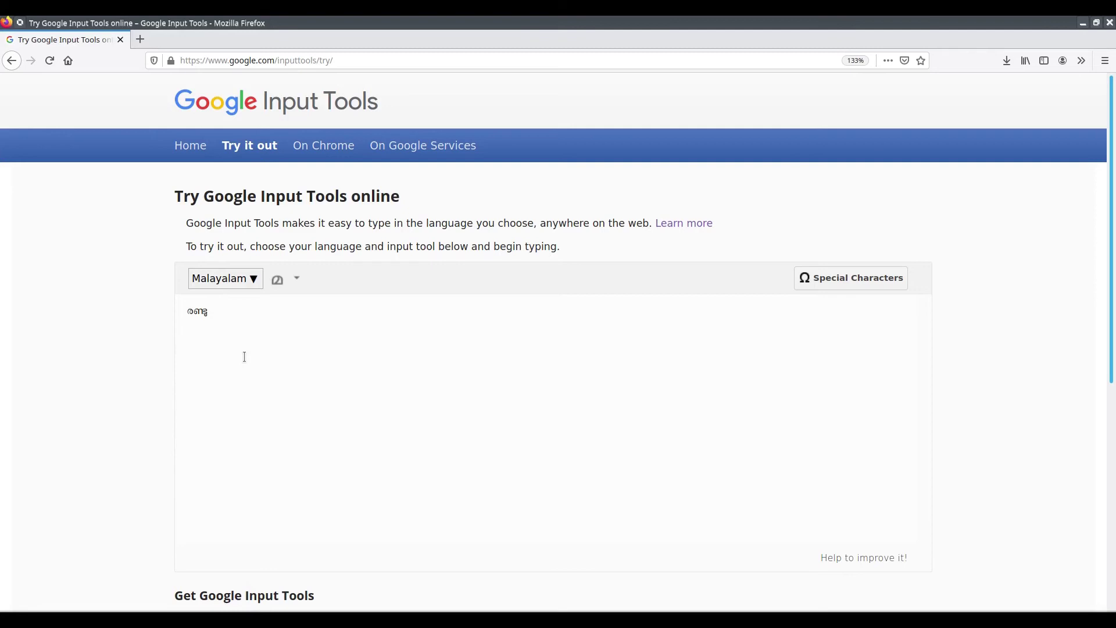
{"action": "type", "text": "kochu"}
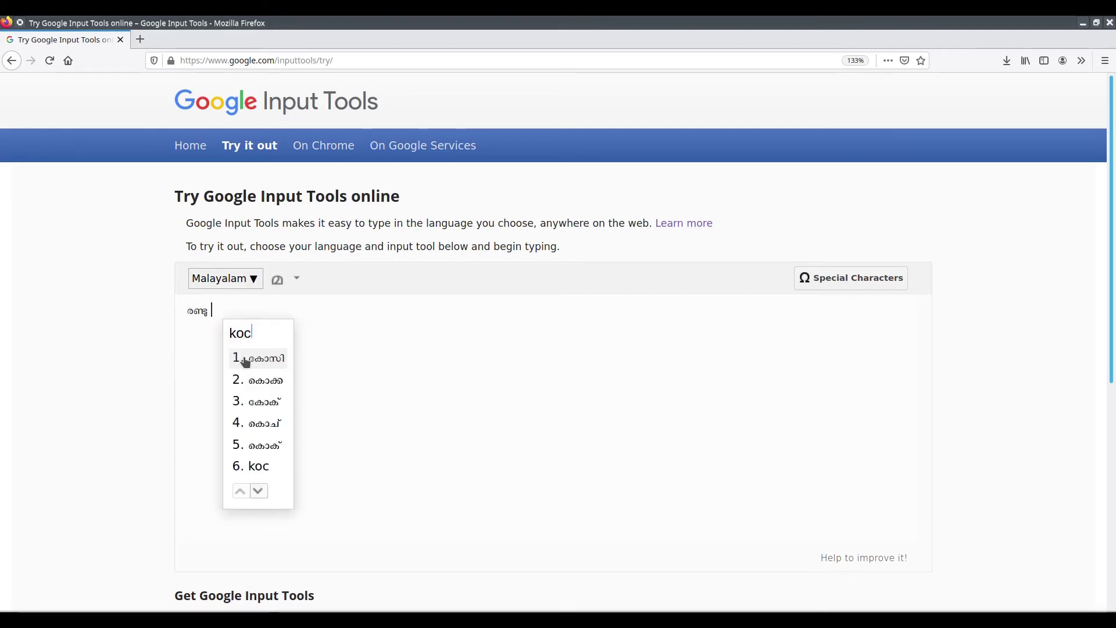
{"action": "left_click", "coordinate": [275, 361]}
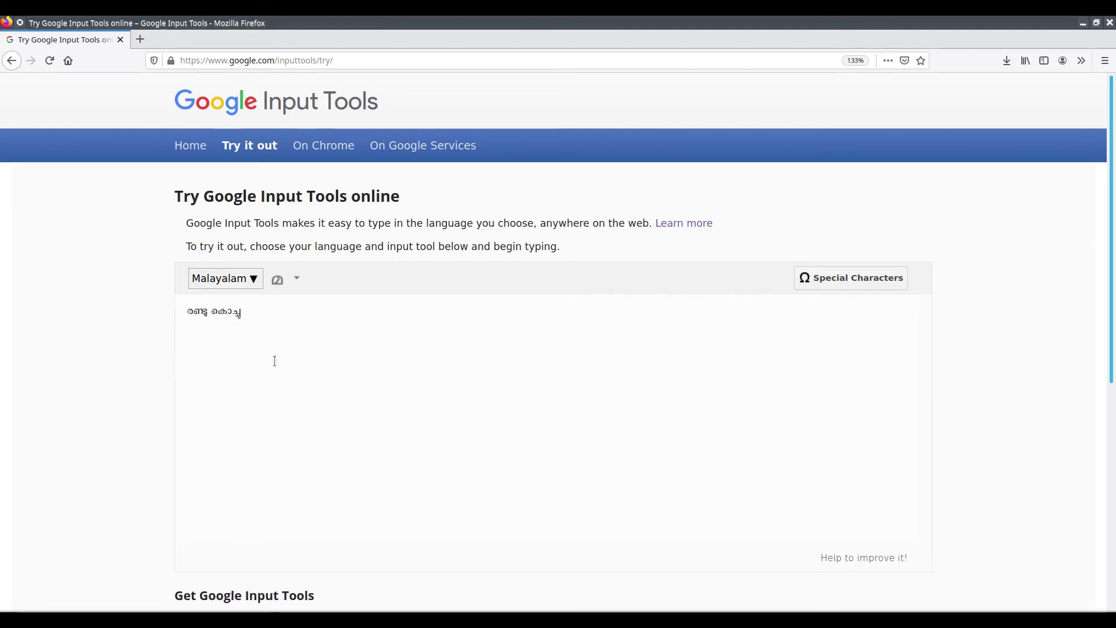
{"action": "type", "text": "saho"}
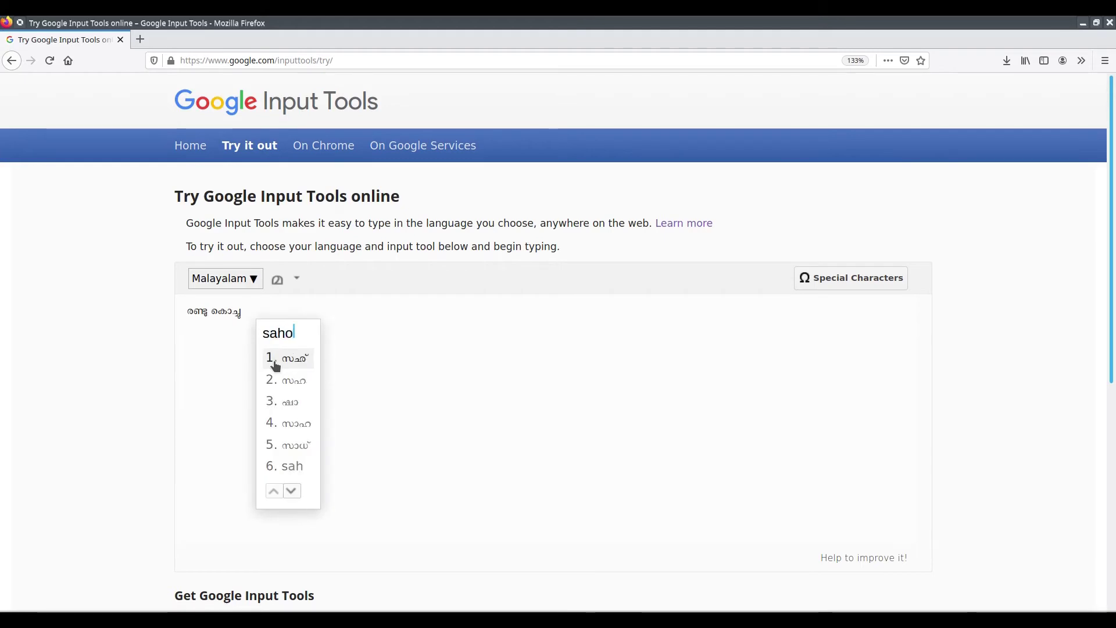
{"action": "type", "text": "darimar"}
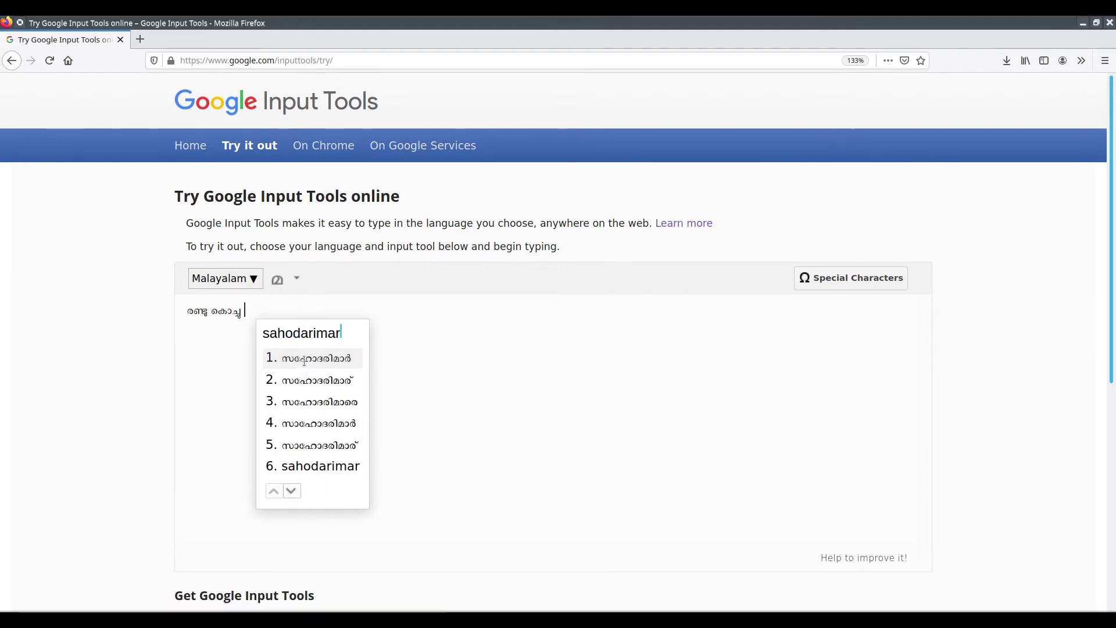
{"action": "key", "text": "space"}
{"action": "left_click_drag", "start_coordinate": [319, 311], "coordinate": [161, 302]}
{"action": "key", "text": "ctrl+c"}
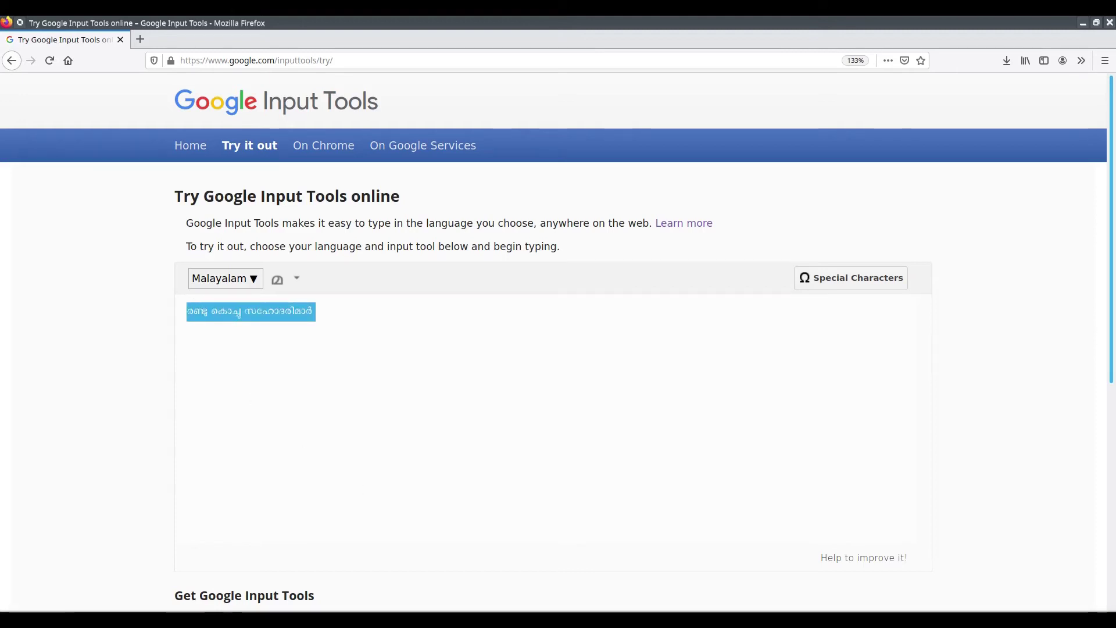
Step: Switch back to GIMP and paste രണ്ടു കൊച്ചു സഹോദരിമാർ as a new text layer below the കഥകൾ line
{"action": "key", "text": "alt+Tab"}
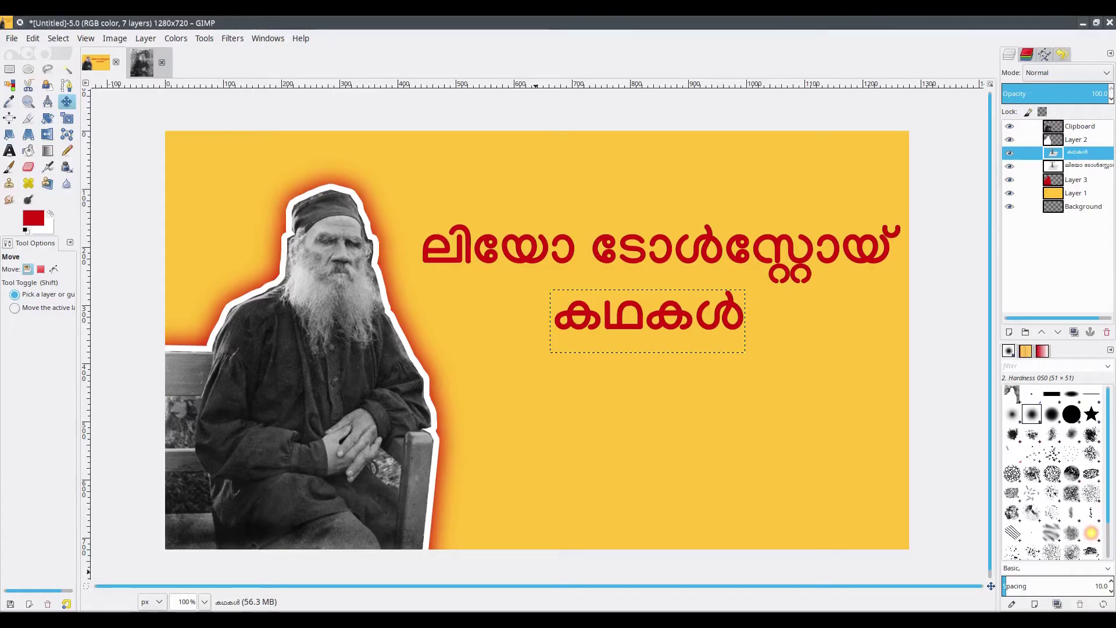
{"action": "left_click", "coordinate": [10, 153]}
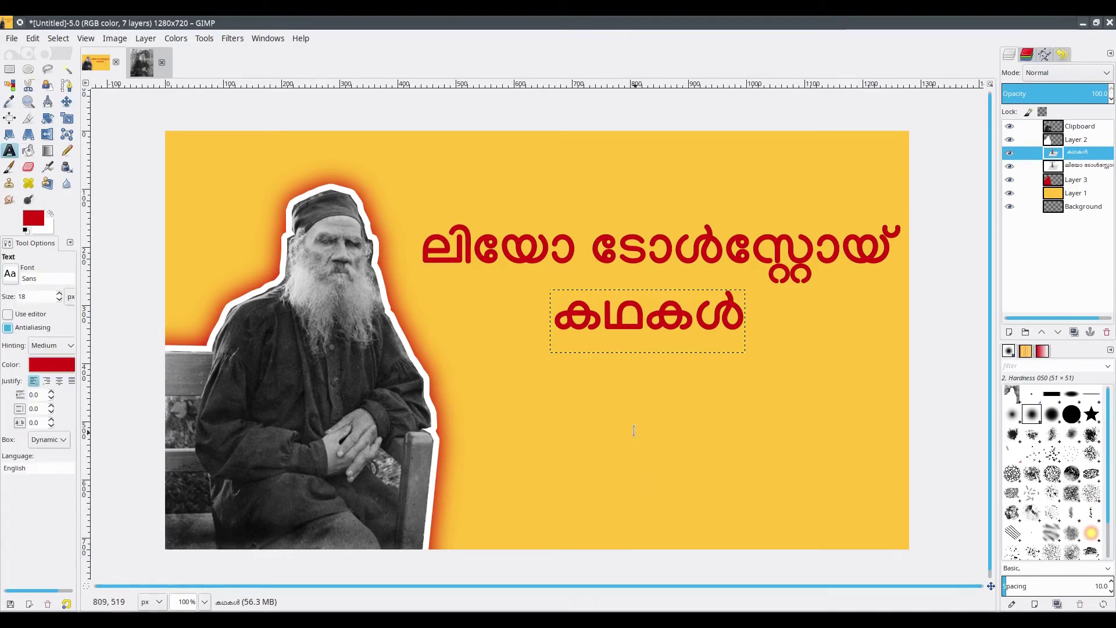
{"action": "left_click", "coordinate": [625, 410]}
{"action": "key", "text": "ctrl+v"}
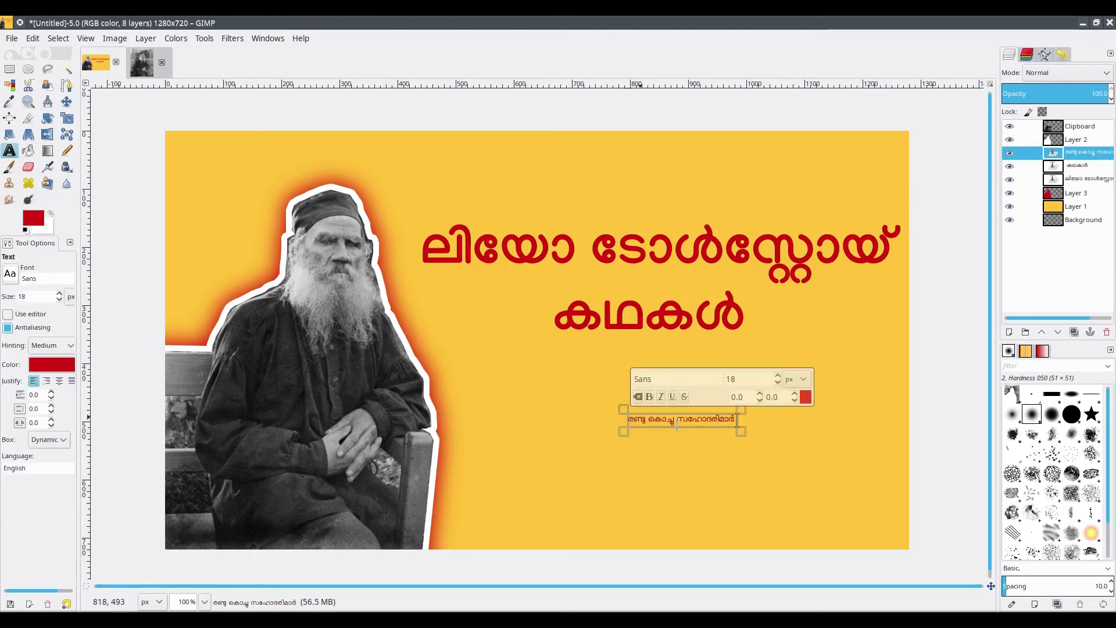
Step: Remove the word സഹോദരിമാർ from the subtitle text and place it as a separate text layer just below
{"action": "left_click", "coordinate": [690, 410]}
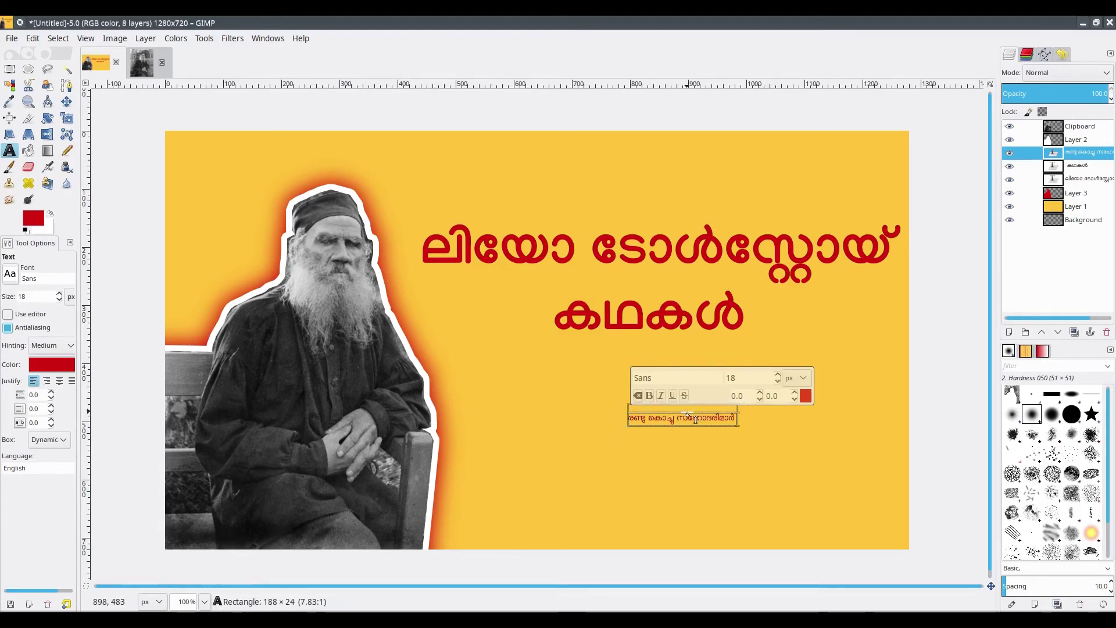
{"action": "double_click", "coordinate": [713, 419]}
{"action": "key", "text": "ctrl+c"}
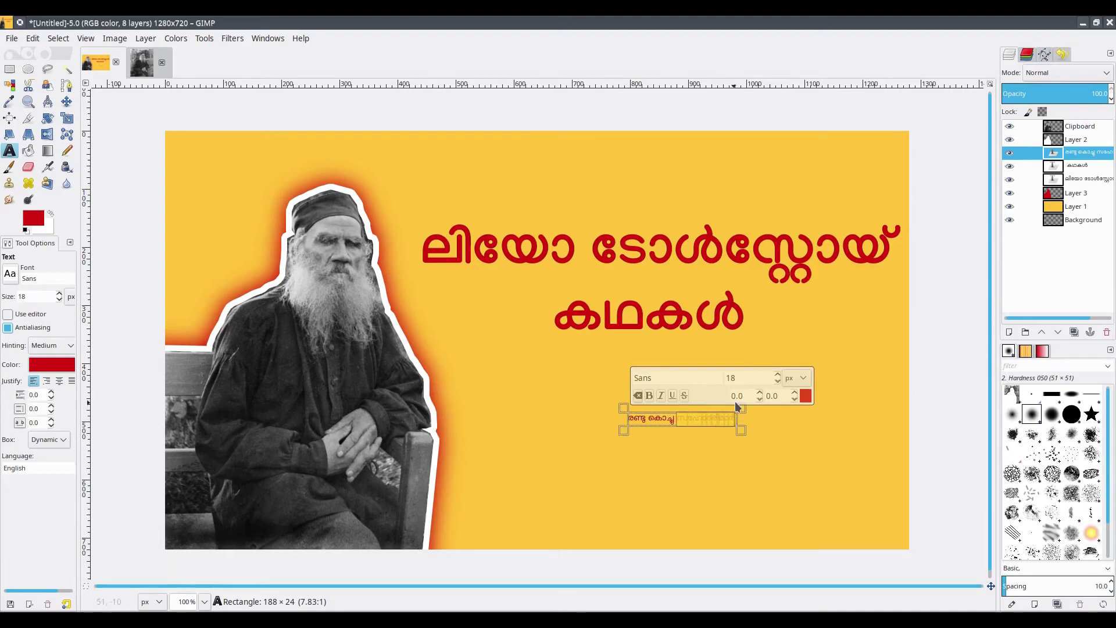
{"action": "key", "text": "BackSpace"}
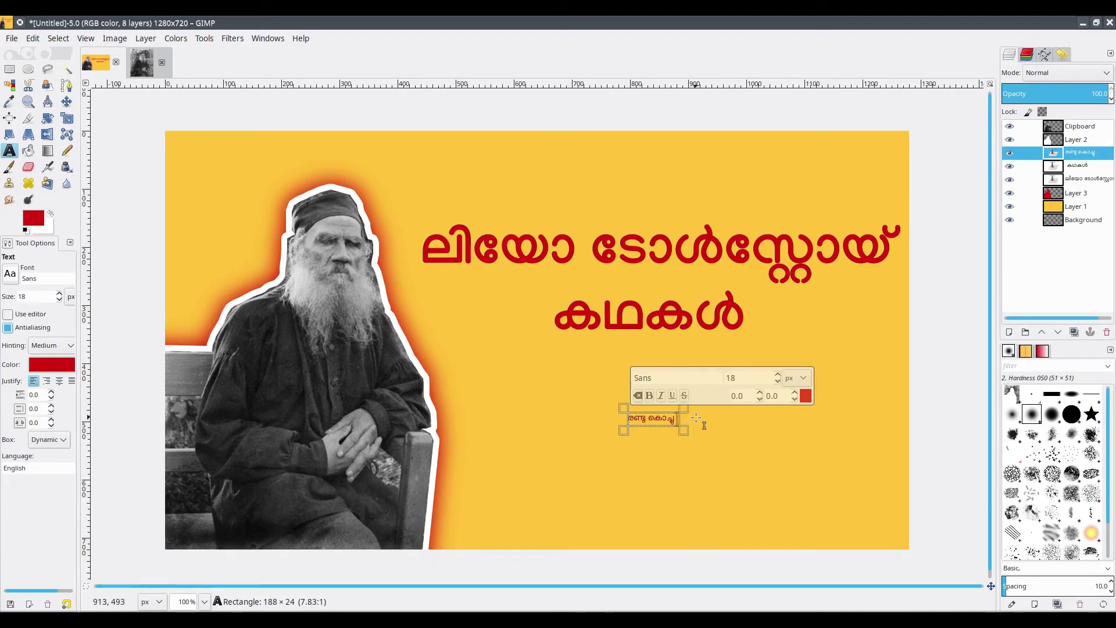
{"action": "left_click", "coordinate": [646, 456]}
{"action": "key", "text": "ctrl+v"}
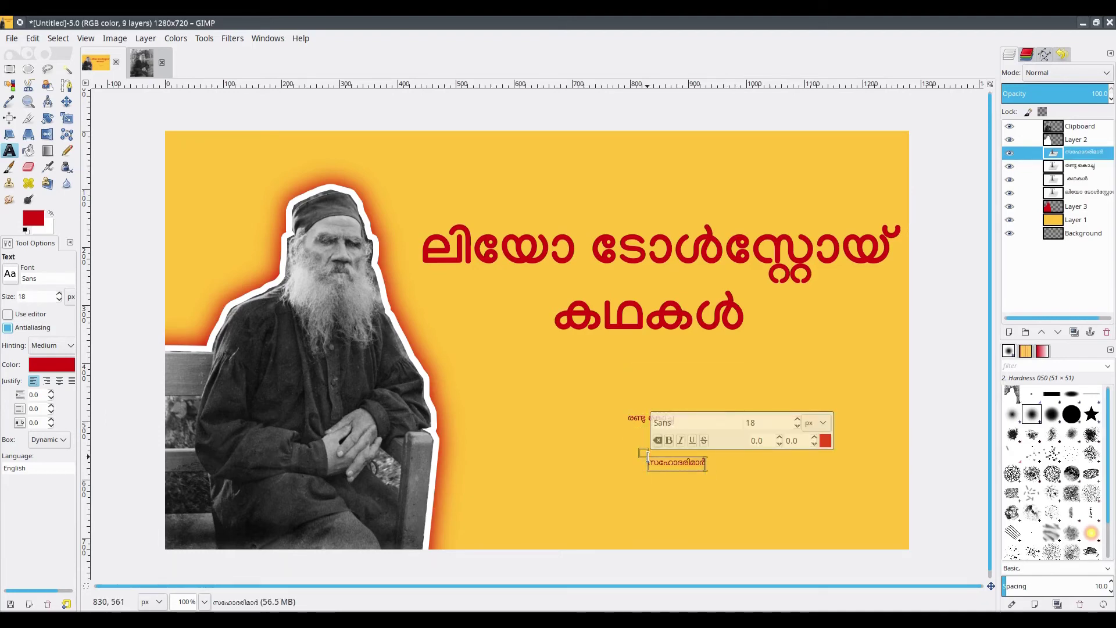
Step: Format the രണ്ടു കൊച്ചു text in Manjari Bold at 90 px
{"action": "left_click", "coordinate": [632, 412]}
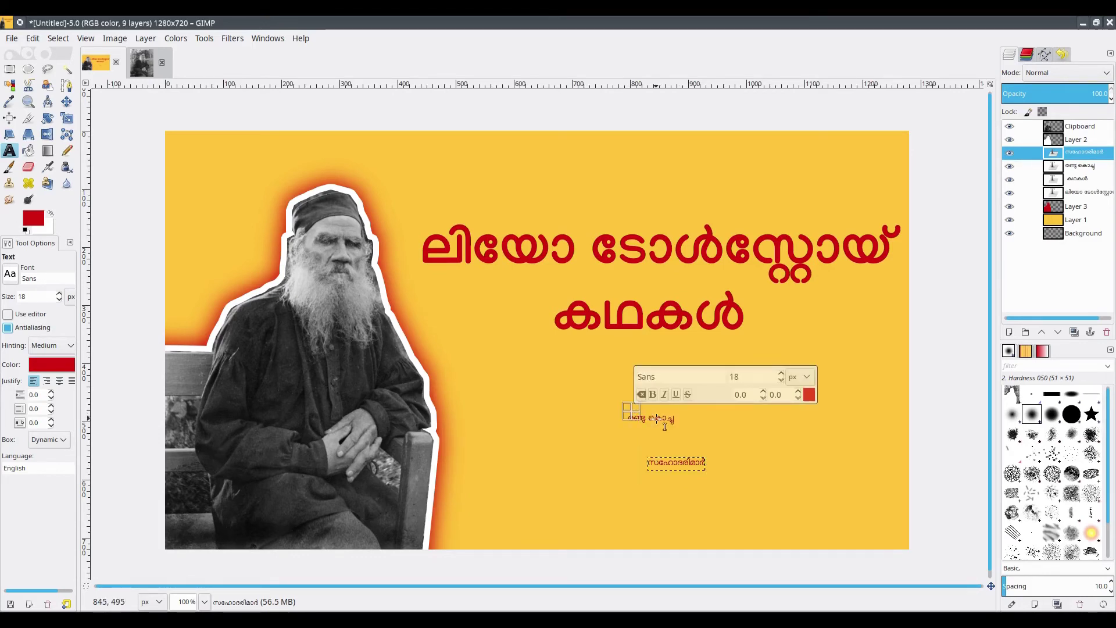
{"action": "left_click", "coordinate": [644, 410]}
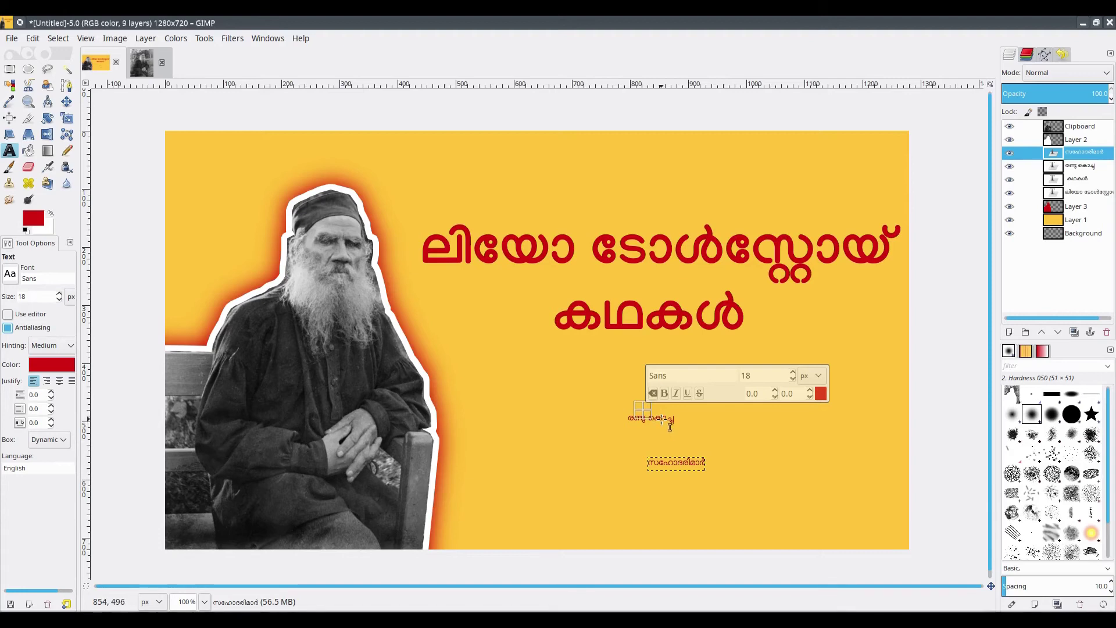
{"action": "double_click", "coordinate": [663, 417]}
{"action": "triple_click", "coordinate": [640, 417]}
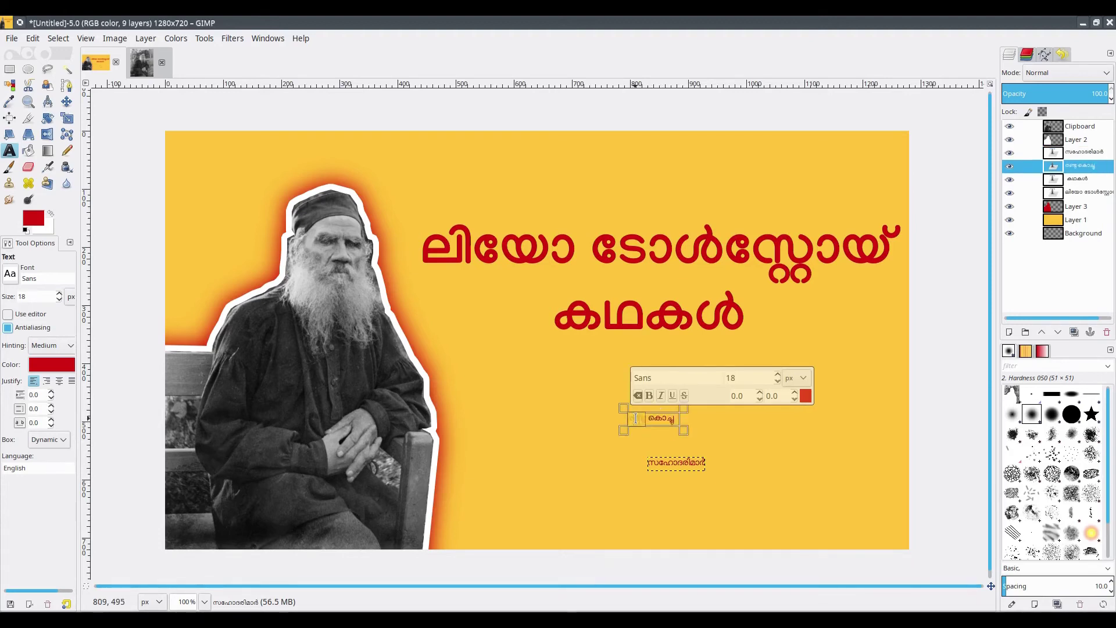
{"action": "triple_click", "coordinate": [666, 379]}
{"action": "type", "text": "manj"}
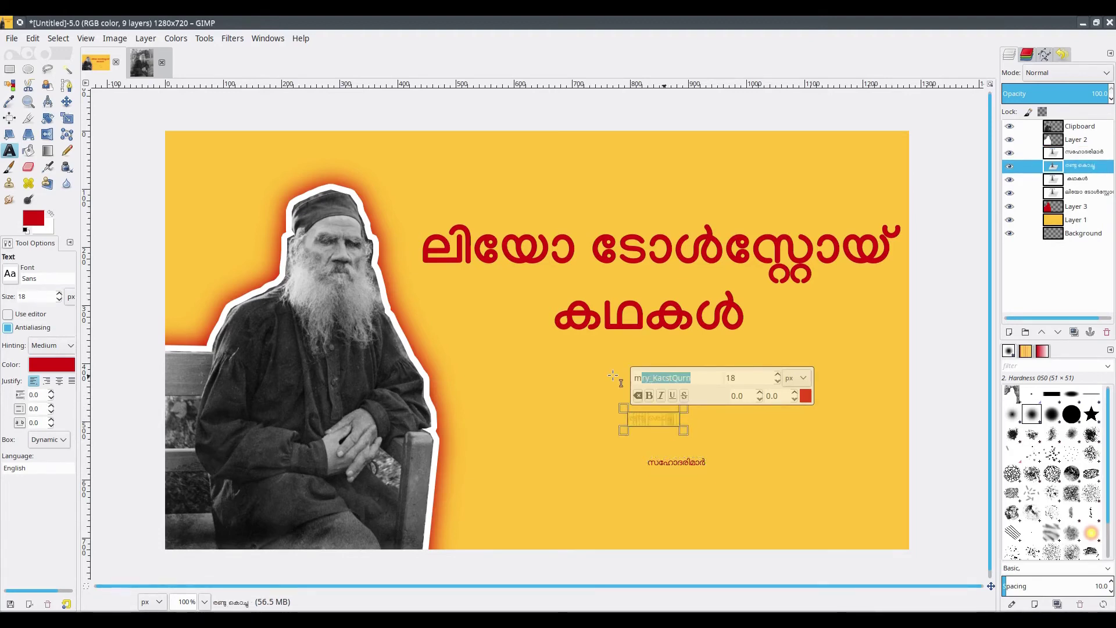
{"action": "type", "text": "ari"}
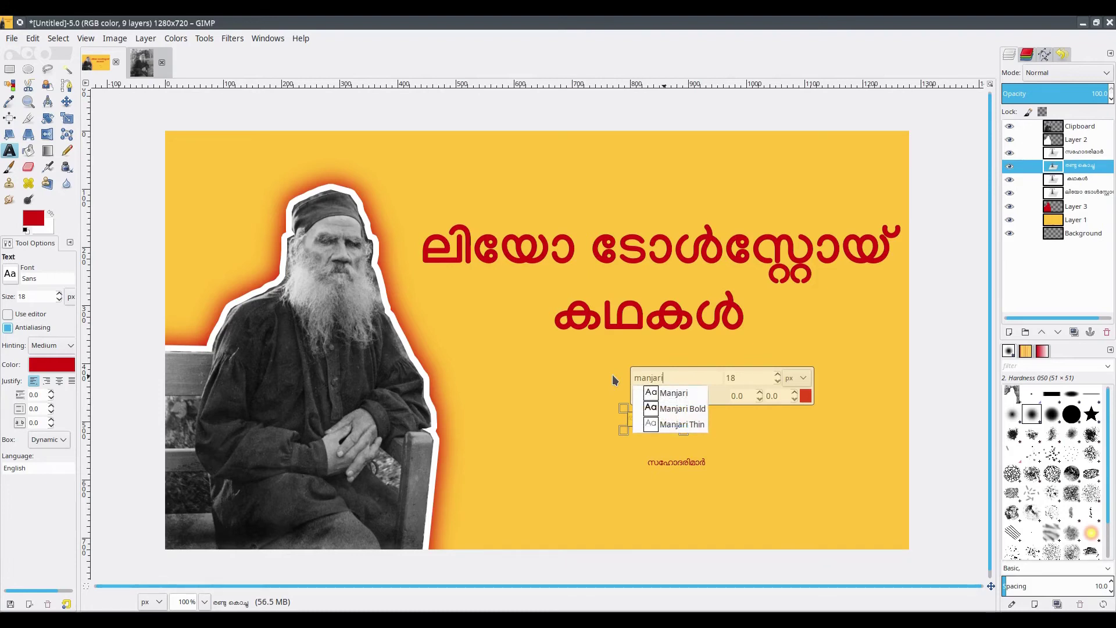
{"action": "left_click", "coordinate": [683, 409]}
{"action": "left_click", "coordinate": [779, 375]}
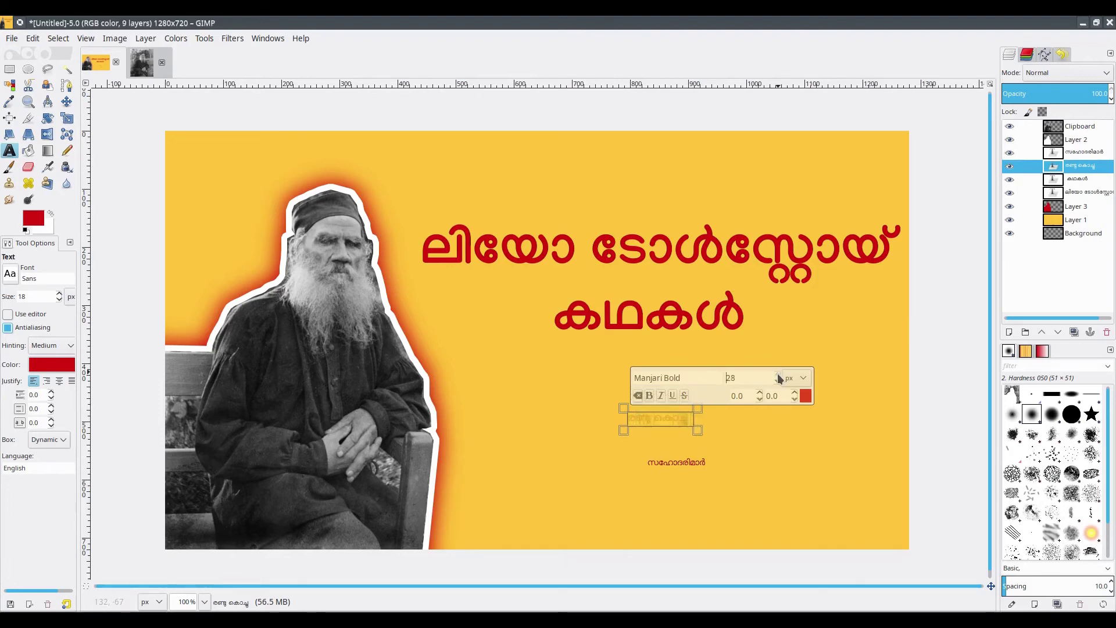
{"action": "left_click_drag", "start_coordinate": [778, 377], "coordinate": [778, 381]}
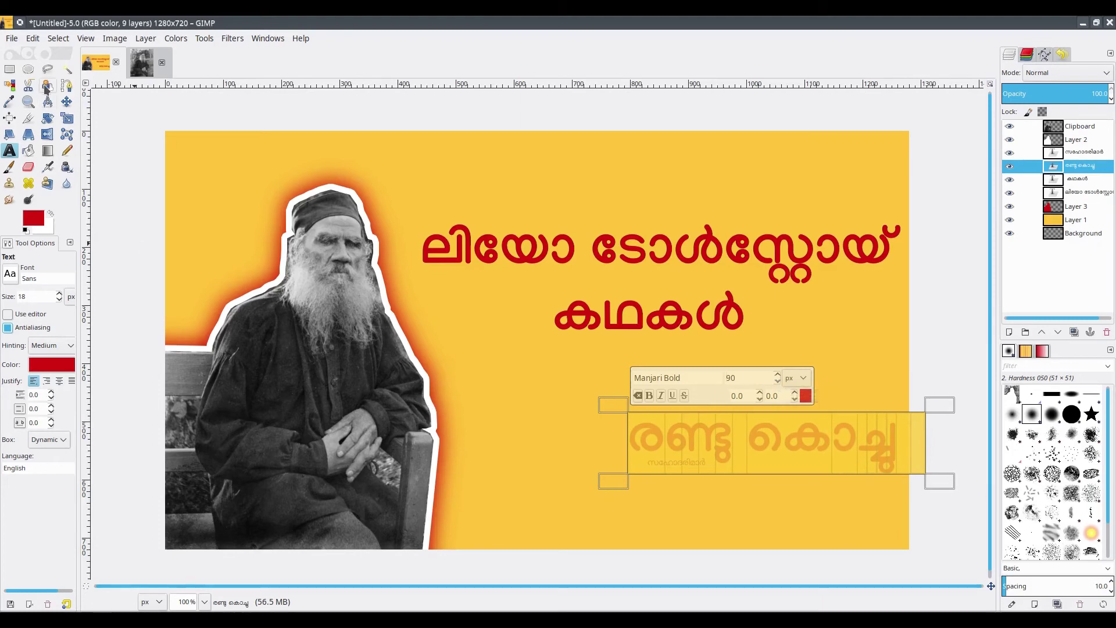
Step: Move the രണ്ടു കൊച്ചു text beneath the കഥകൾ line so that it fits on the canvas, clear of the small സഹോദരിമാർ text
{"action": "left_click", "coordinate": [74, 108]}
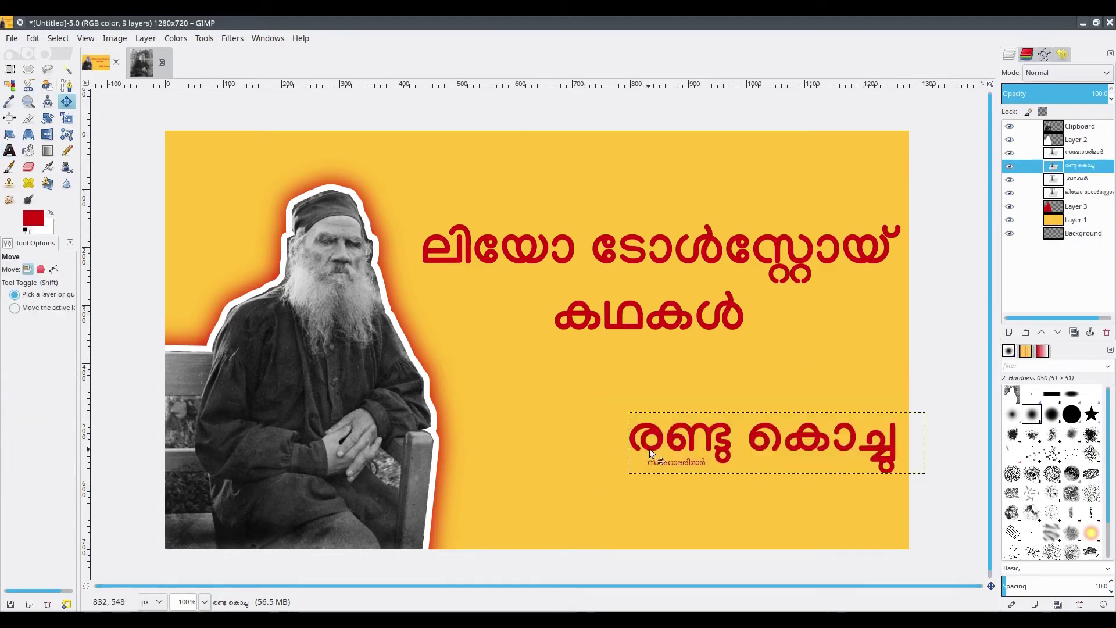
{"action": "left_click_drag", "start_coordinate": [658, 448], "coordinate": [556, 407]}
{"action": "left_click_drag", "start_coordinate": [507, 492], "coordinate": [508, 494]}
{"action": "left_click", "coordinate": [666, 483]}
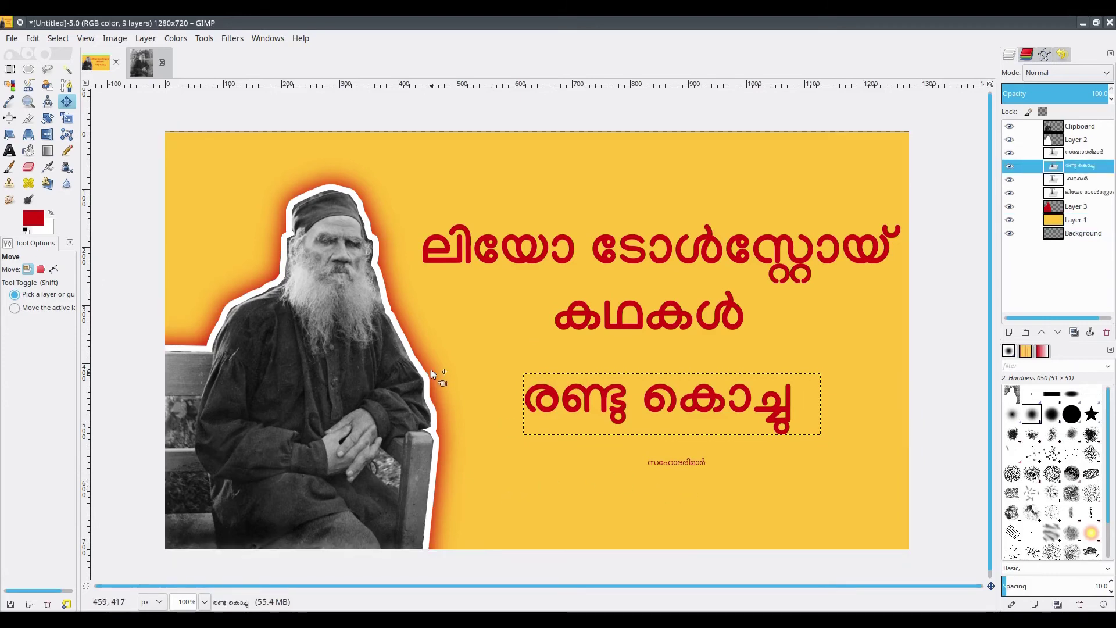
Step: Format the സഹോദരിമാർ text in Manjari Bold at 90 px
{"action": "key", "text": "t"}
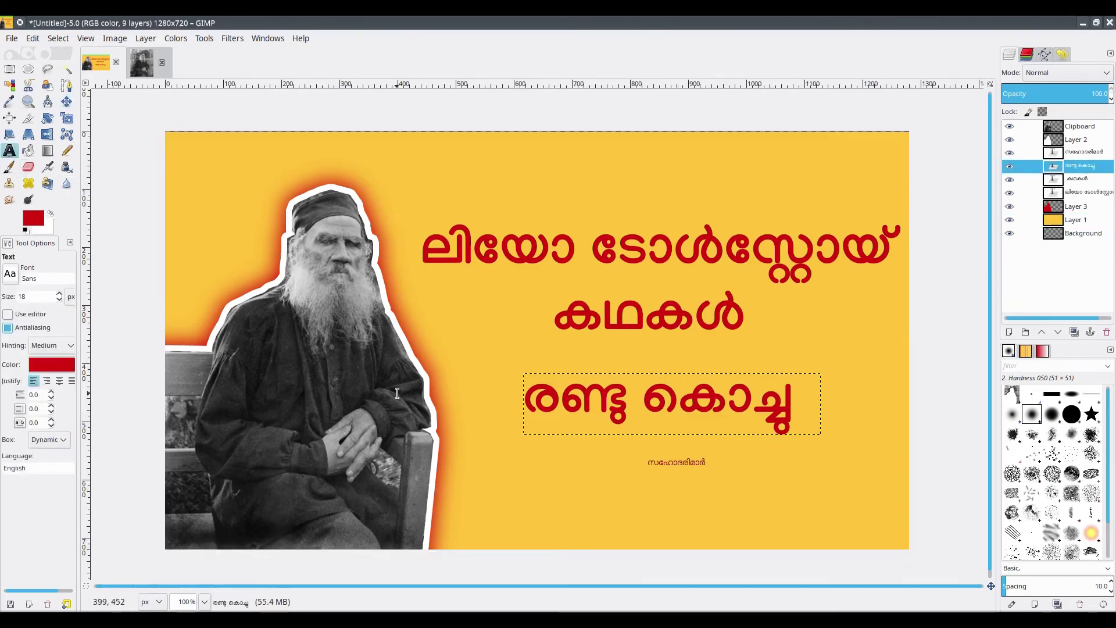
{"action": "left_click", "coordinate": [669, 467]}
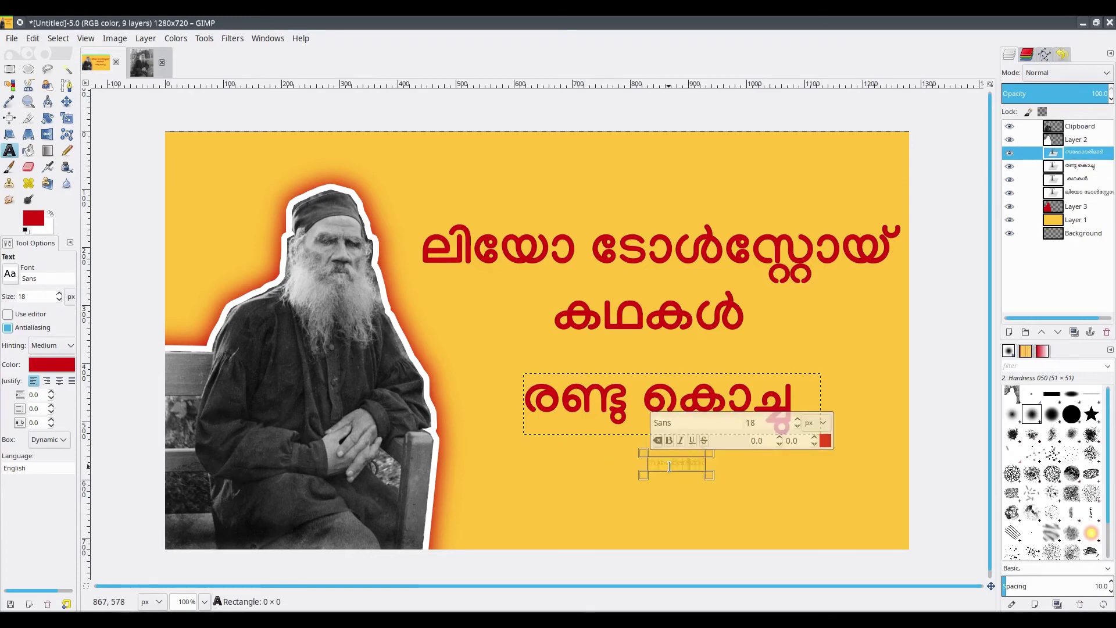
{"action": "left_click", "coordinate": [652, 422]}
{"action": "type", "text": "man"}
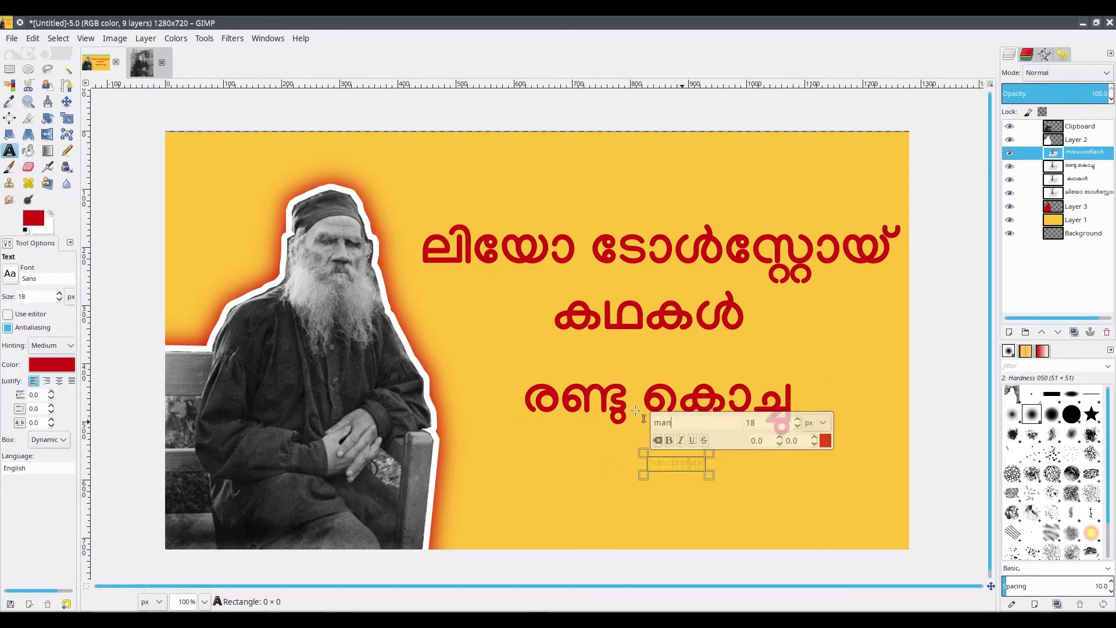
{"action": "type", "text": "ja"}
{"action": "key", "text": "Down"}
{"action": "key", "text": "Down"}
{"action": "key", "text": "Return"}
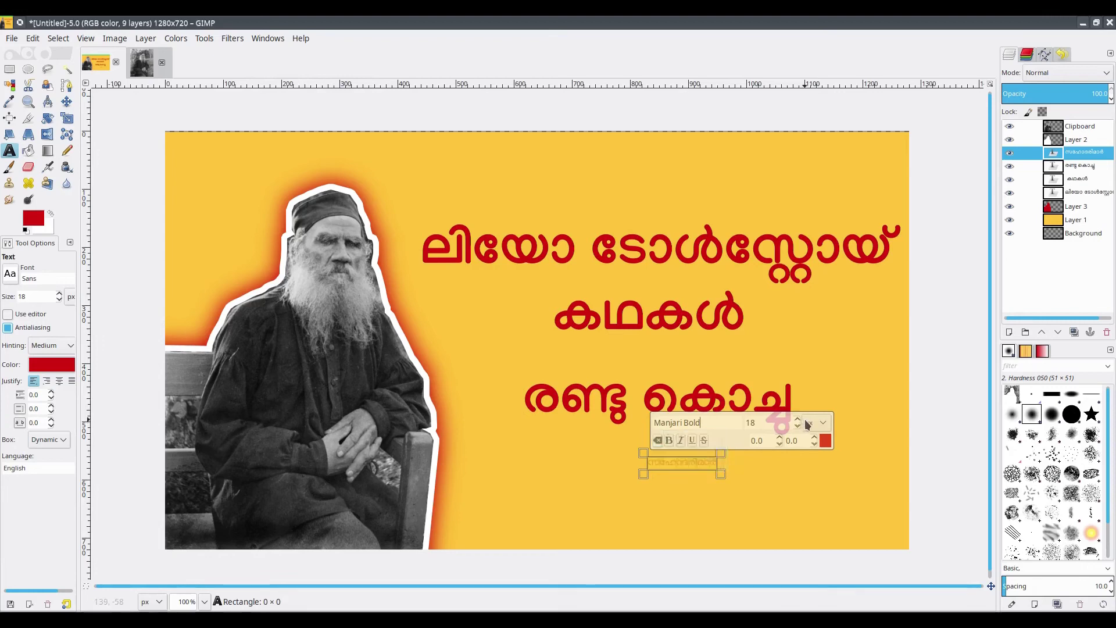
{"action": "type", "text": "80"}
{"action": "key", "text": "Return"}
{"action": "scroll", "coordinate": [801, 423], "scroll_direction": "up", "scroll_amount": 10}
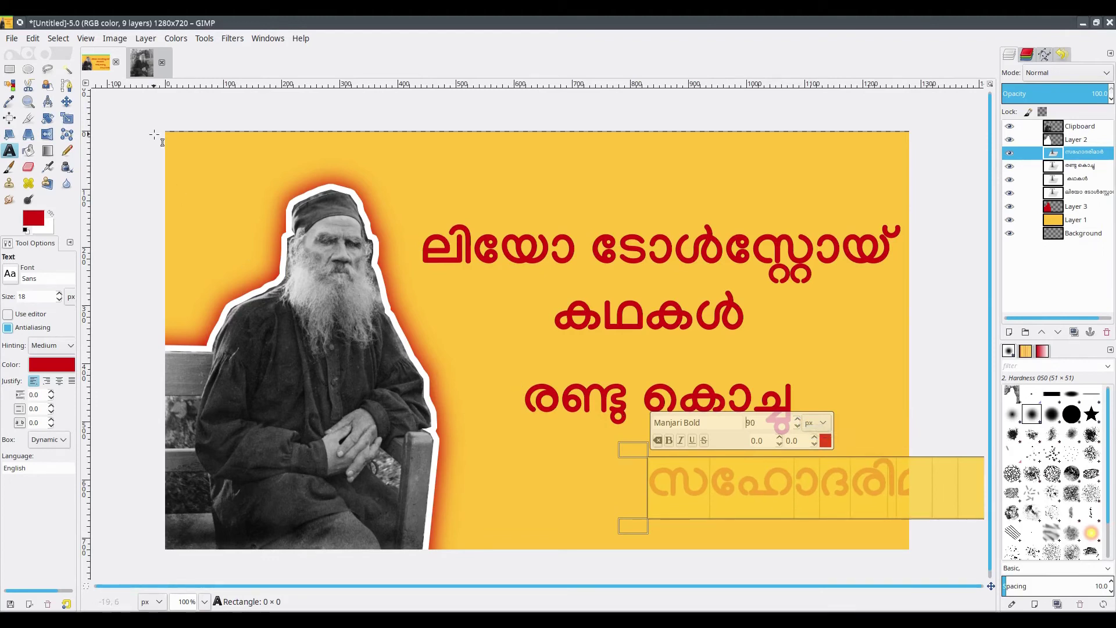
Step: Move the സഹോദരിമാർ text centrally beneath രണ്ടു കൊച്ചു, and shift the കഥകൾ text slightly up towards the name line
{"action": "left_click", "coordinate": [67, 101]}
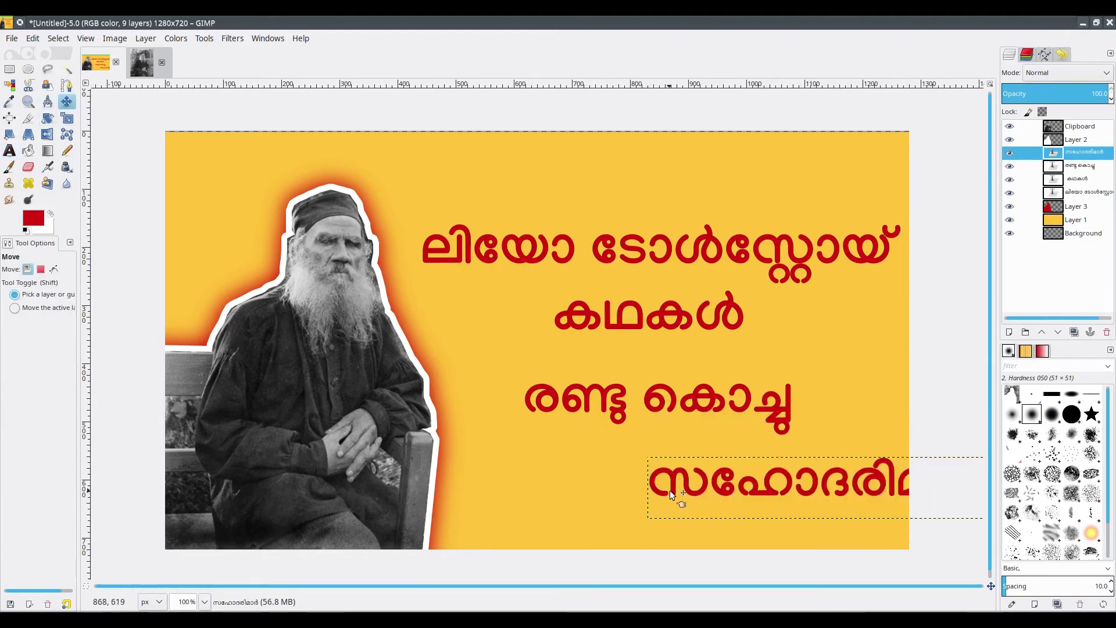
{"action": "left_click_drag", "start_coordinate": [672, 489], "coordinate": [567, 461]}
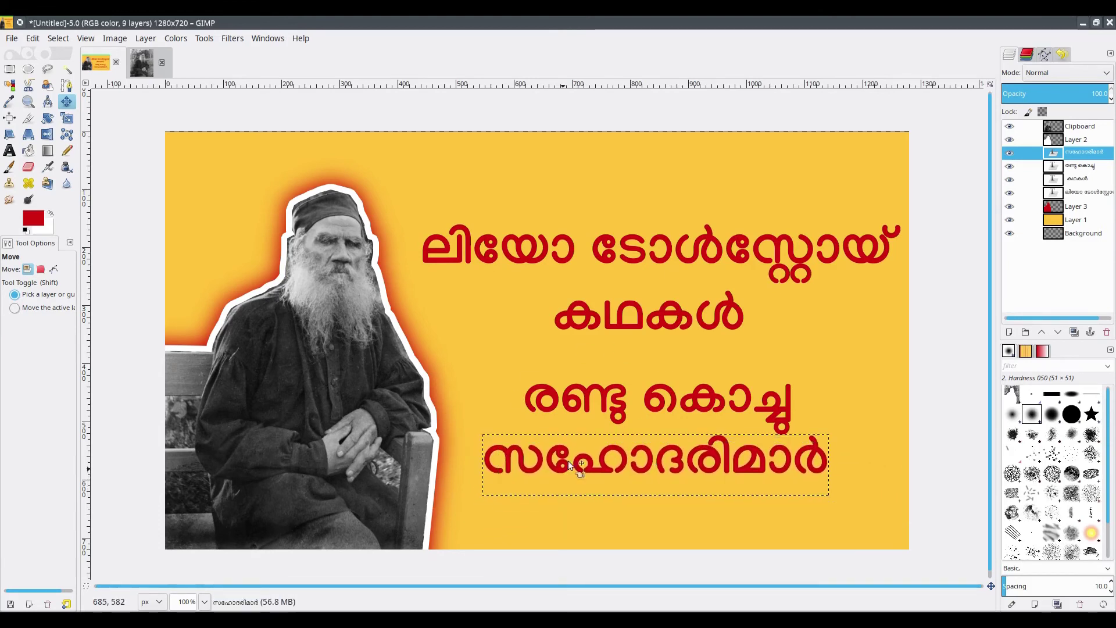
{"action": "left_click_drag", "start_coordinate": [642, 319], "coordinate": [644, 310]}
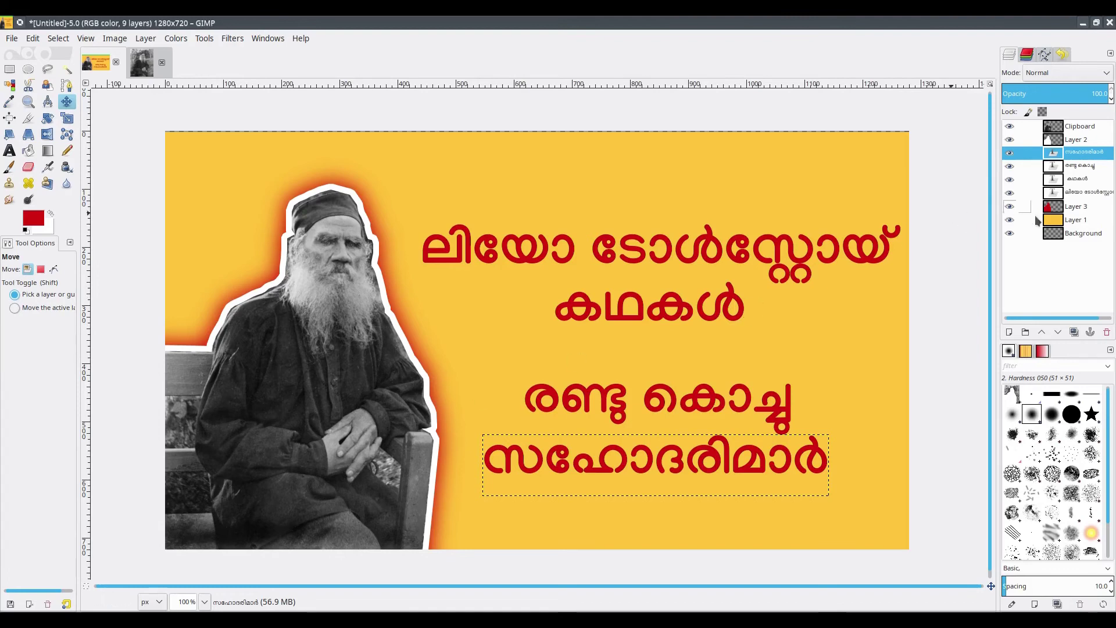
Step: Add a transparent 1280 × 720 px layer named Layer 4 directly above the text layers
{"action": "left_click", "coordinate": [1009, 333]}
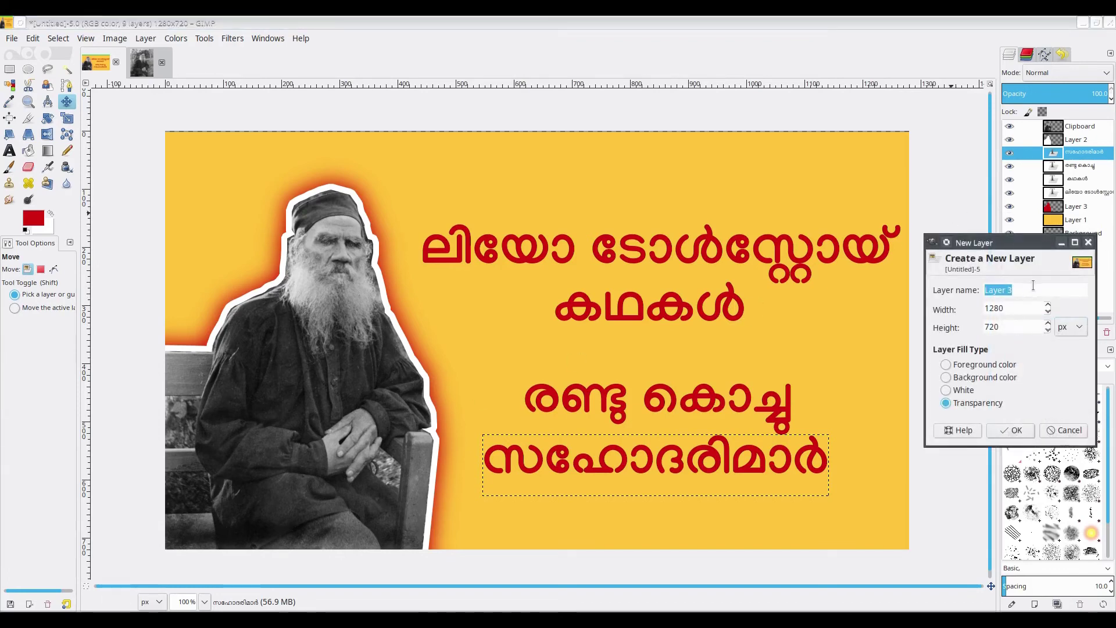
{"action": "type", "text": "4"}
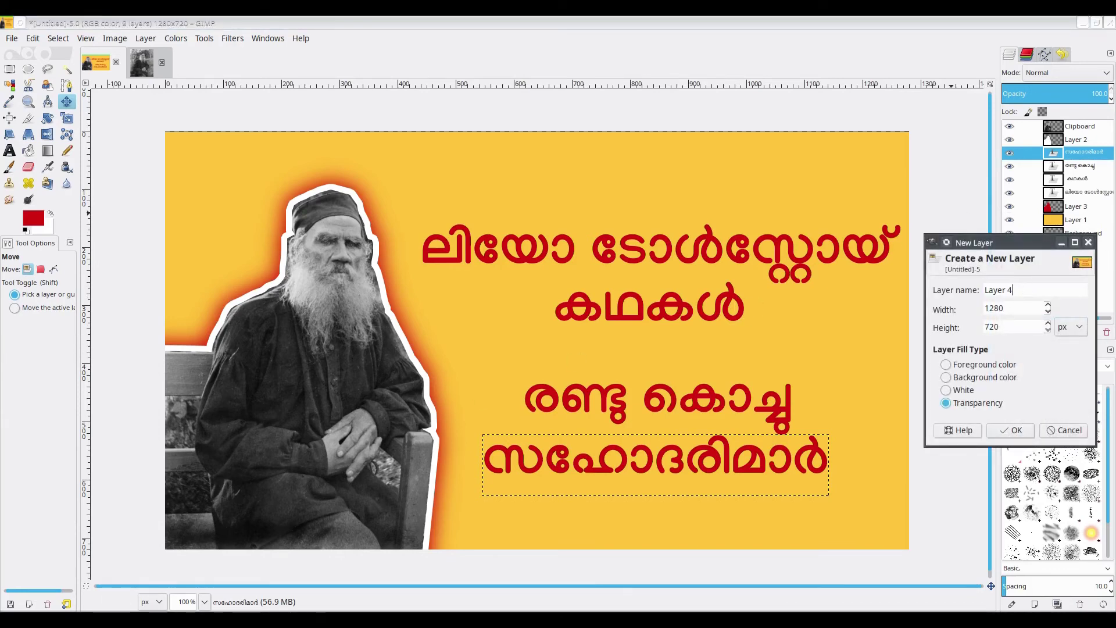
{"action": "left_click", "coordinate": [1015, 434]}
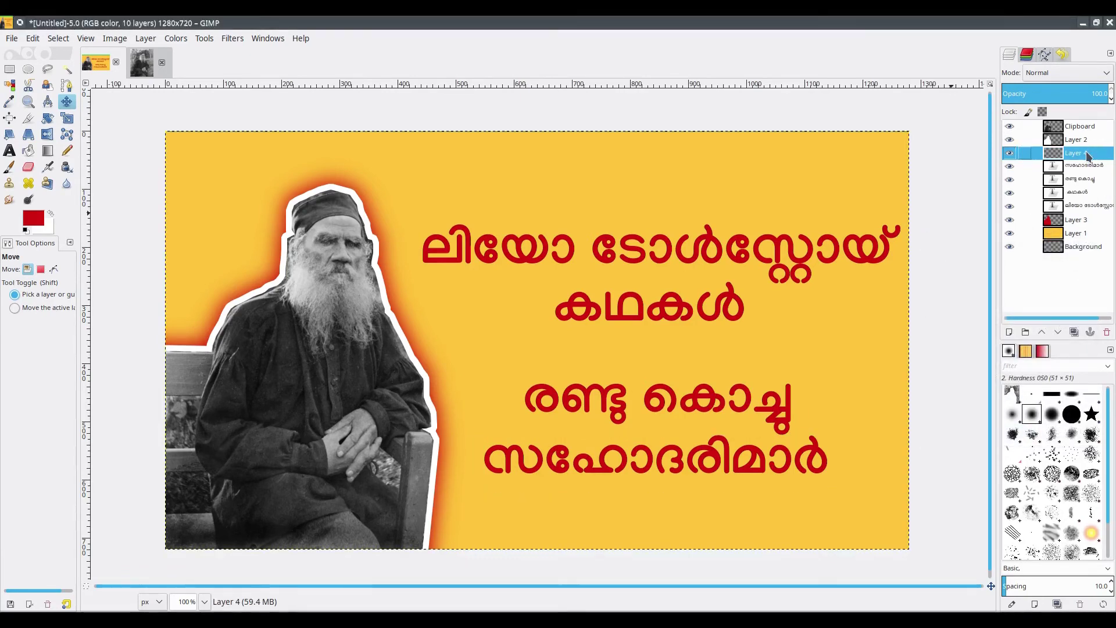
Step: Place Layer 4 directly beneath the ലിയോ ടോൾസ്റ്റോയ് text layer, and on it select that text's shape grown by 5 px
{"action": "left_click_drag", "start_coordinate": [1089, 157], "coordinate": [1099, 214]}
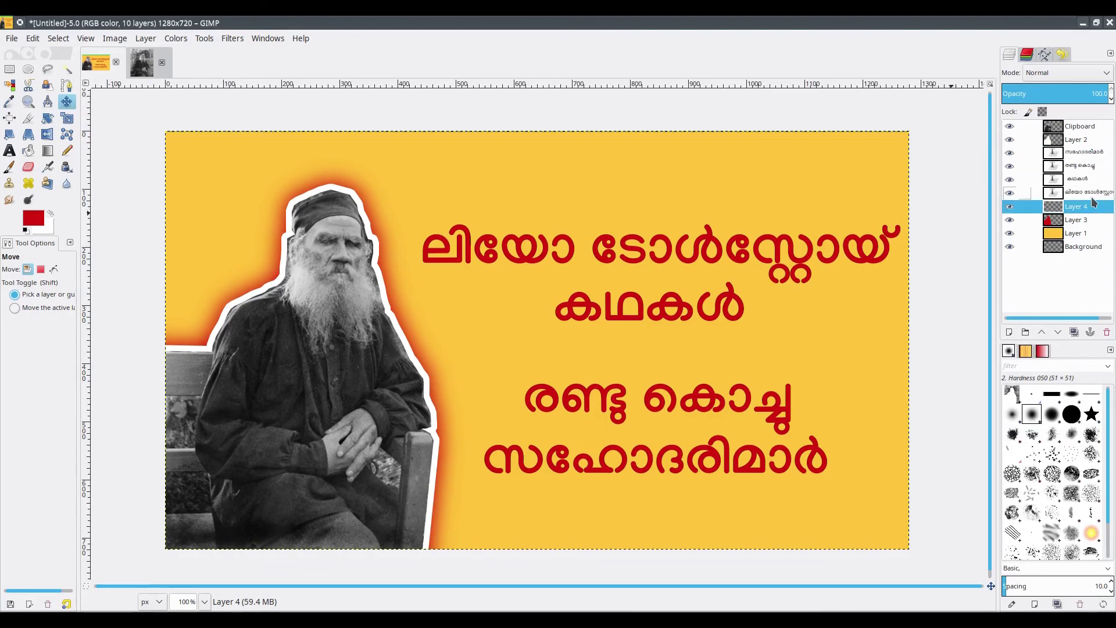
{"action": "left_click", "coordinate": [1093, 193]}
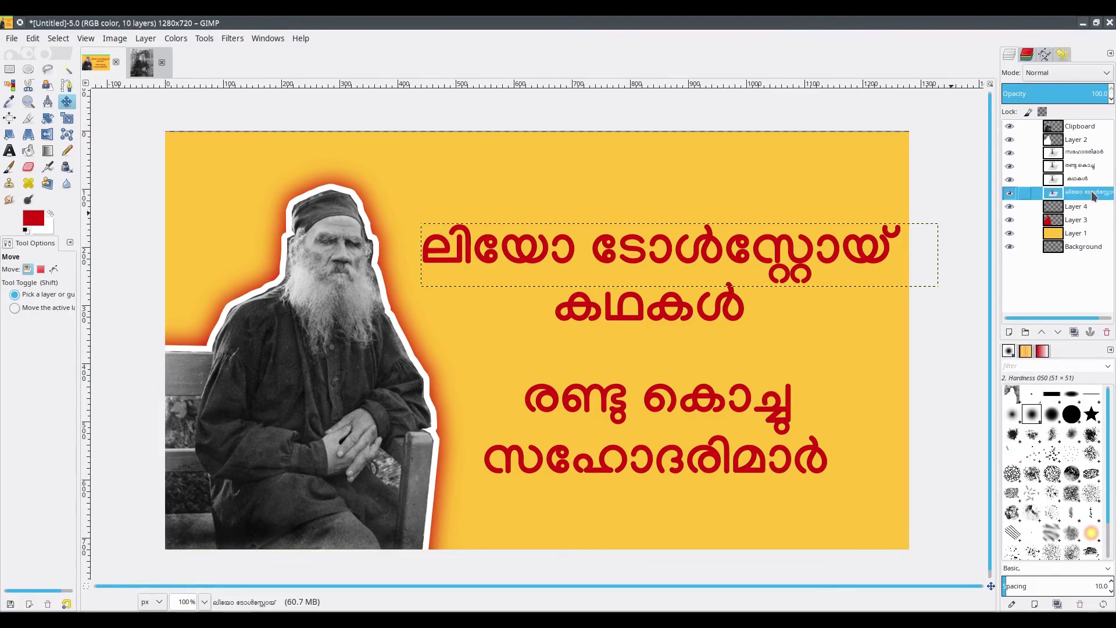
{"action": "right_click", "coordinate": [1094, 196]}
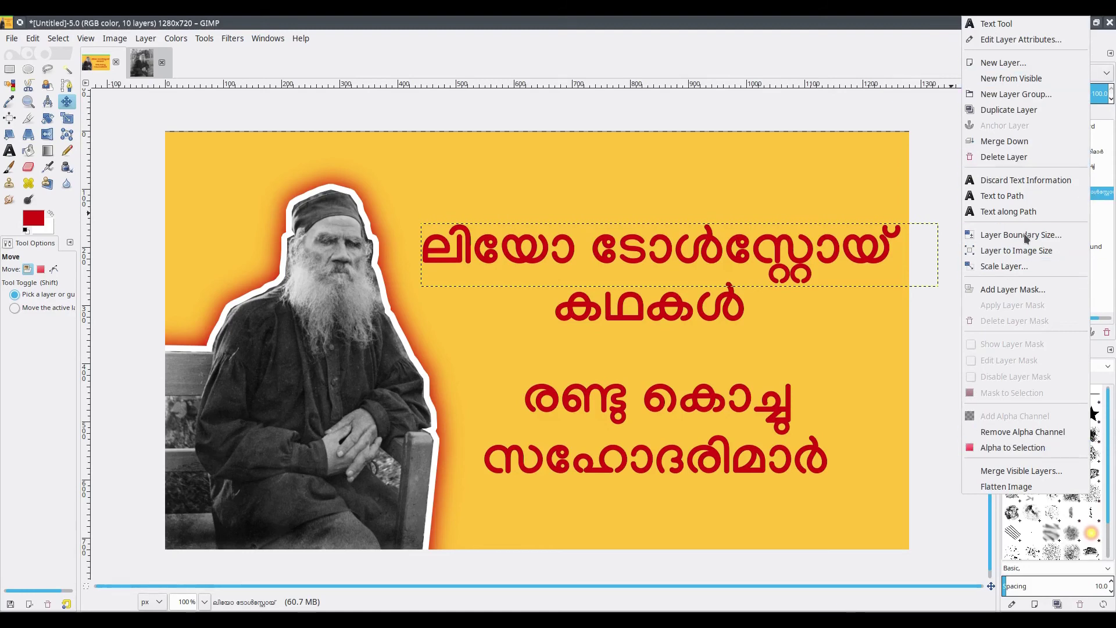
{"action": "left_click", "coordinate": [1019, 447]}
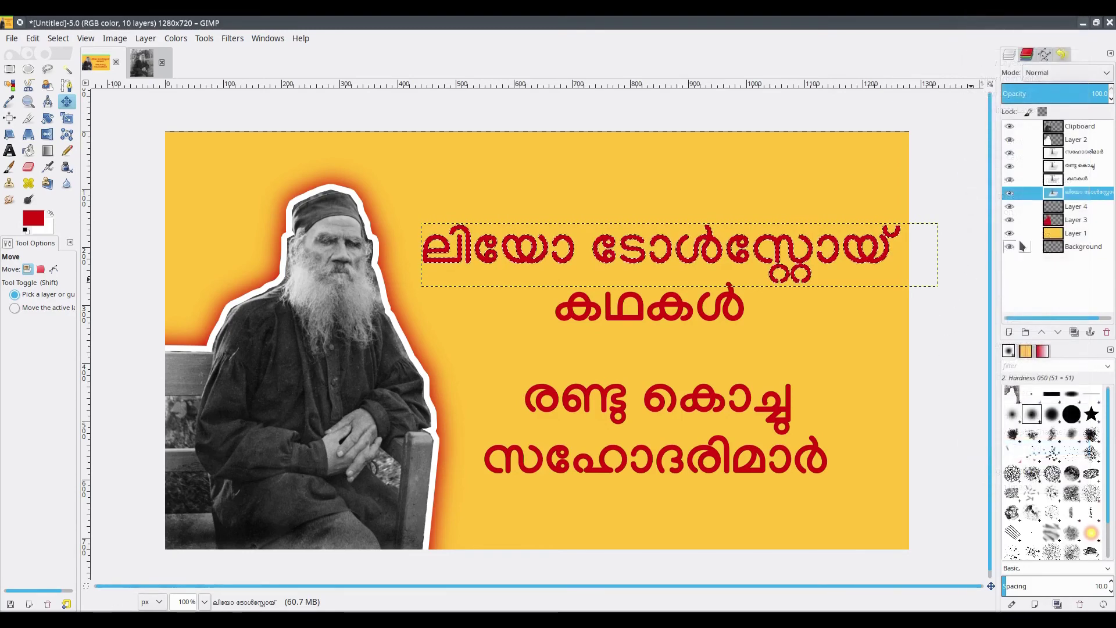
{"action": "left_click", "coordinate": [1073, 207]}
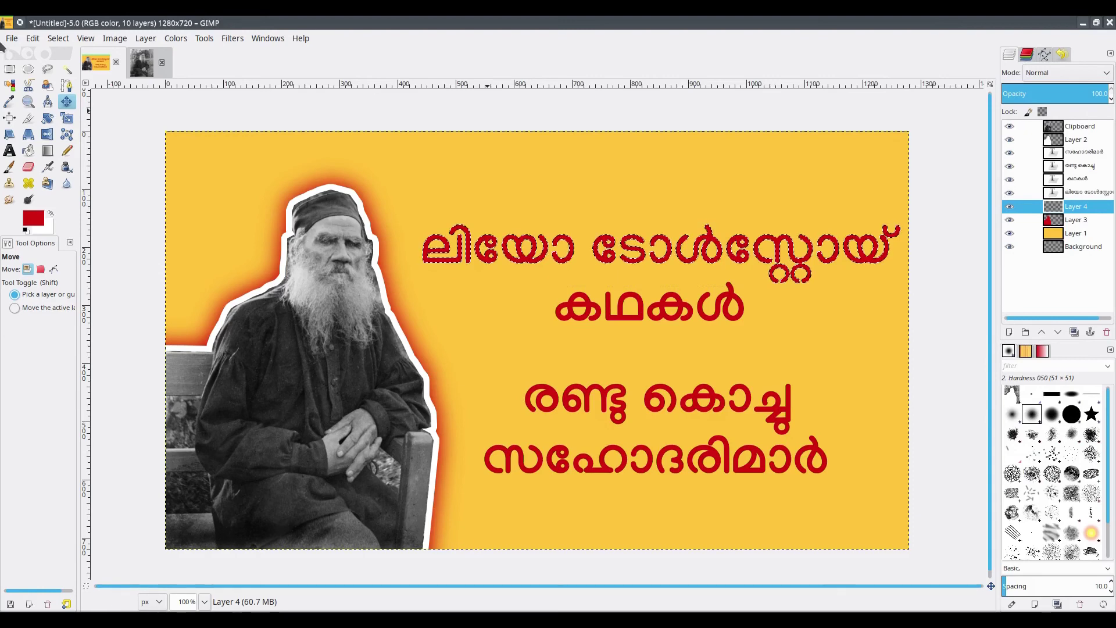
{"action": "left_click", "coordinate": [58, 39]}
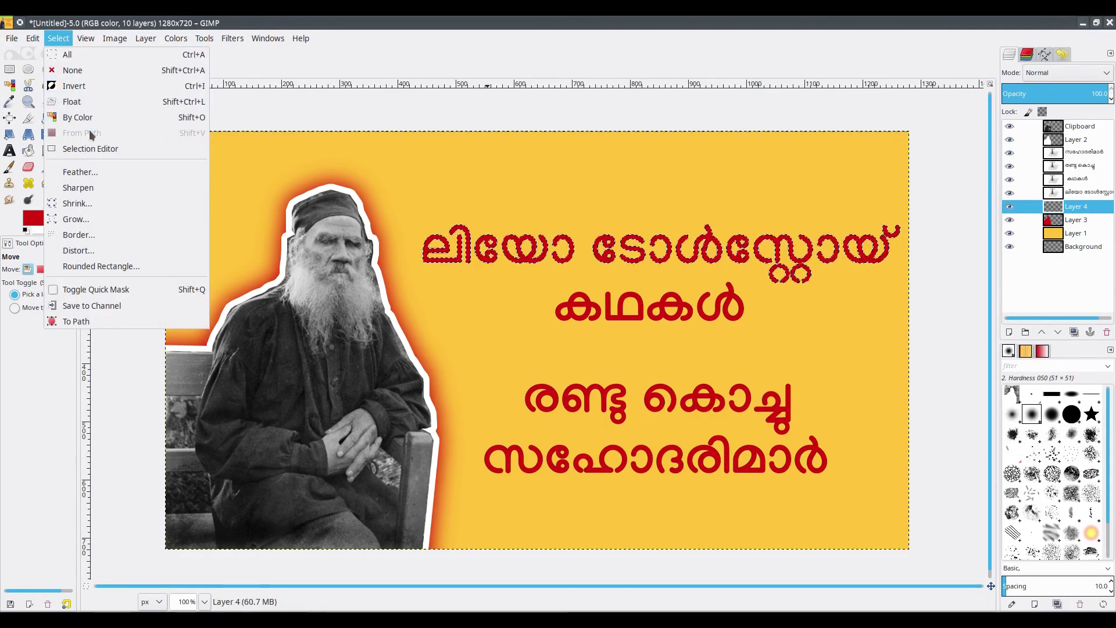
{"action": "left_click", "coordinate": [76, 219]}
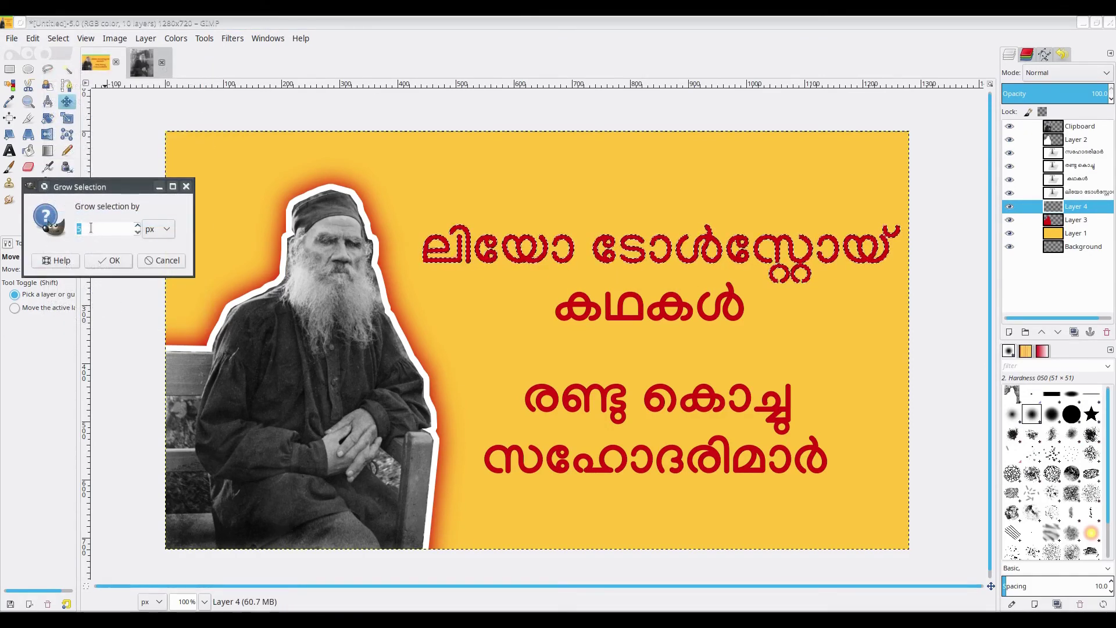
{"action": "left_click", "coordinate": [110, 260]}
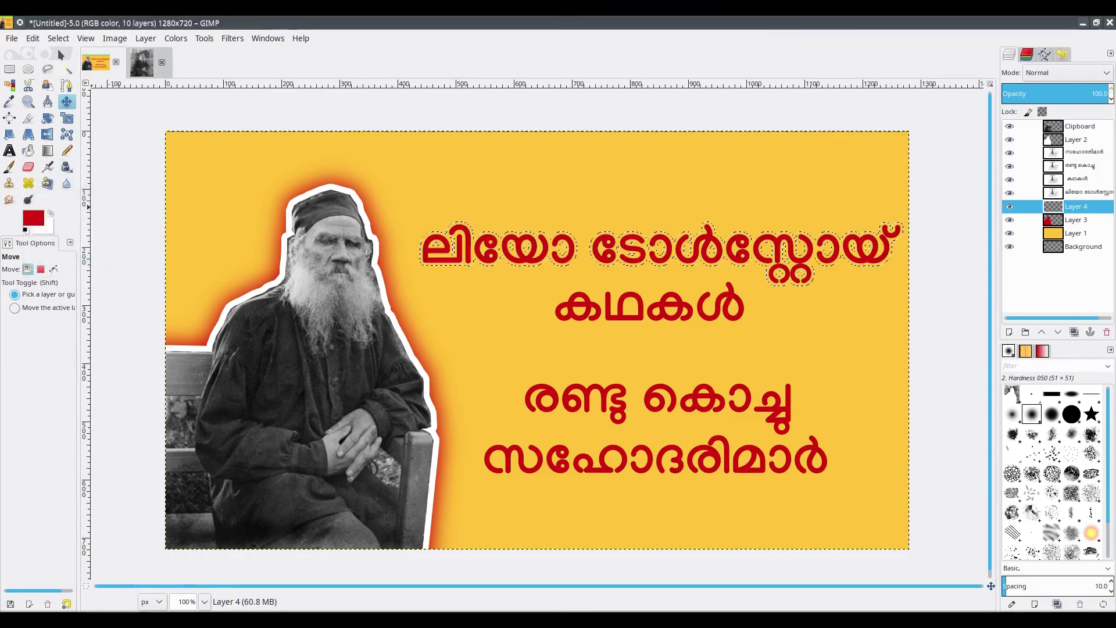
Step: Fill the grown name-text selection on Layer 4 with the white background colour, and clear the selection
{"action": "left_click", "coordinate": [34, 39]}
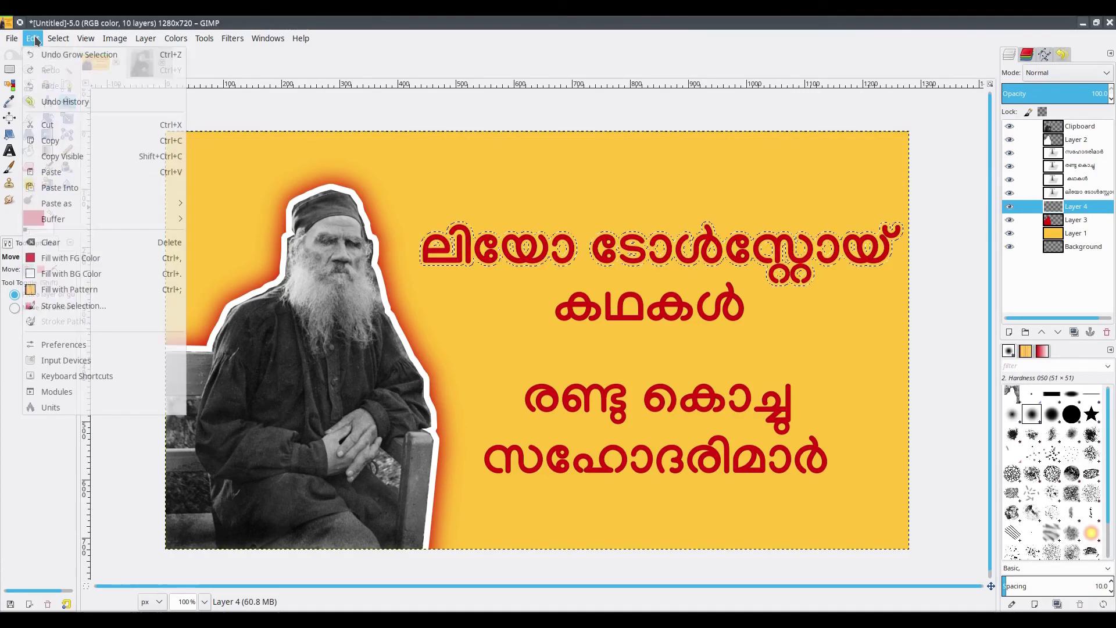
{"action": "left_click", "coordinate": [81, 275]}
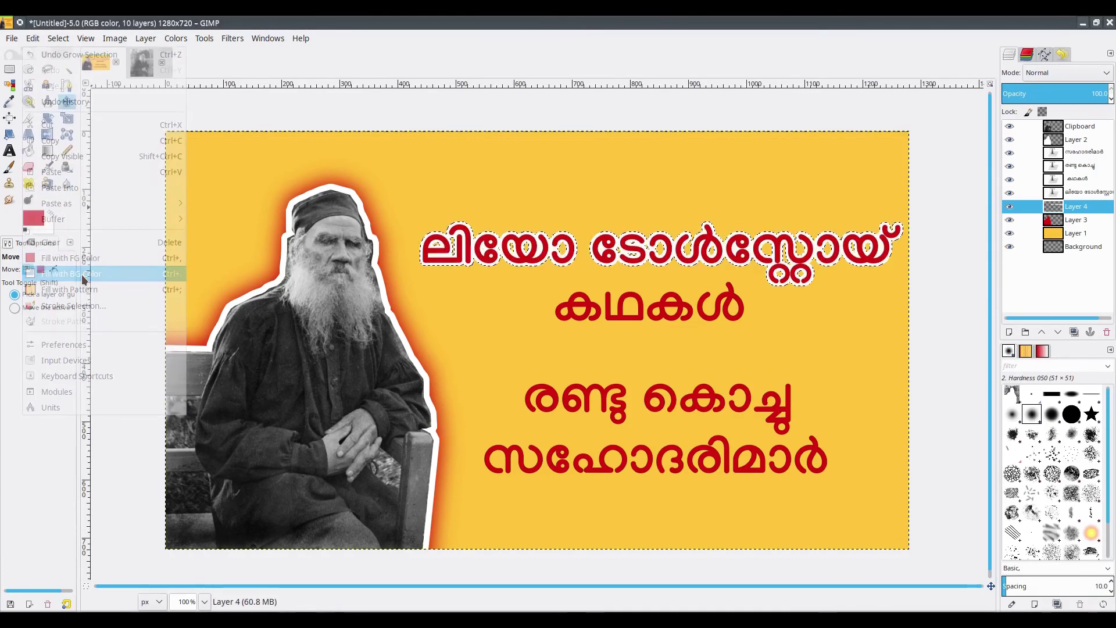
{"action": "left_click", "coordinate": [58, 39]}
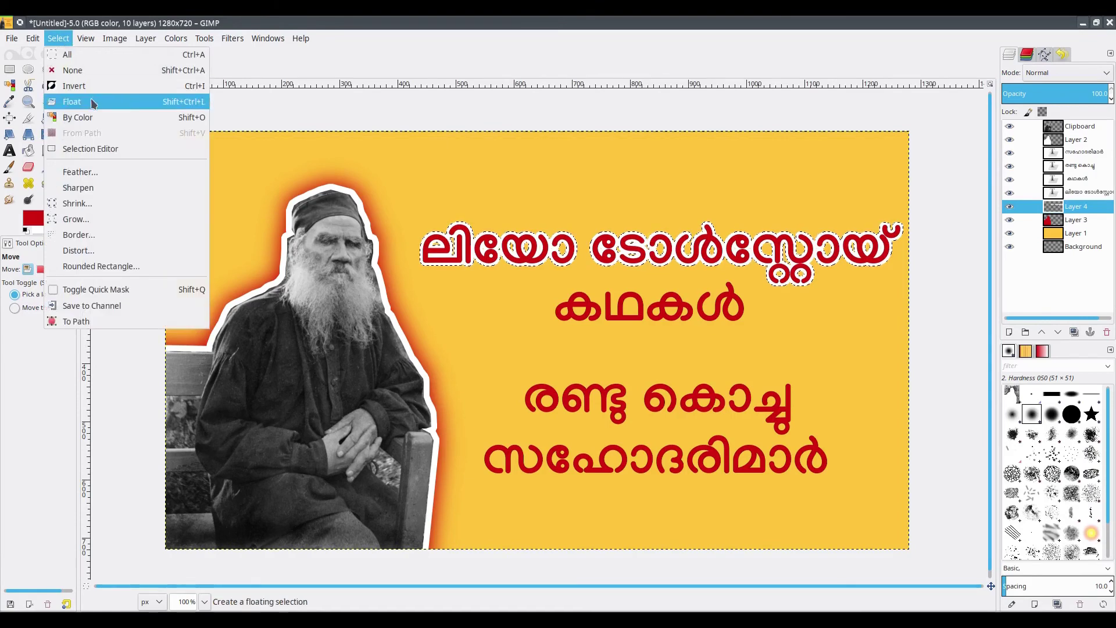
{"action": "left_click", "coordinate": [76, 71]}
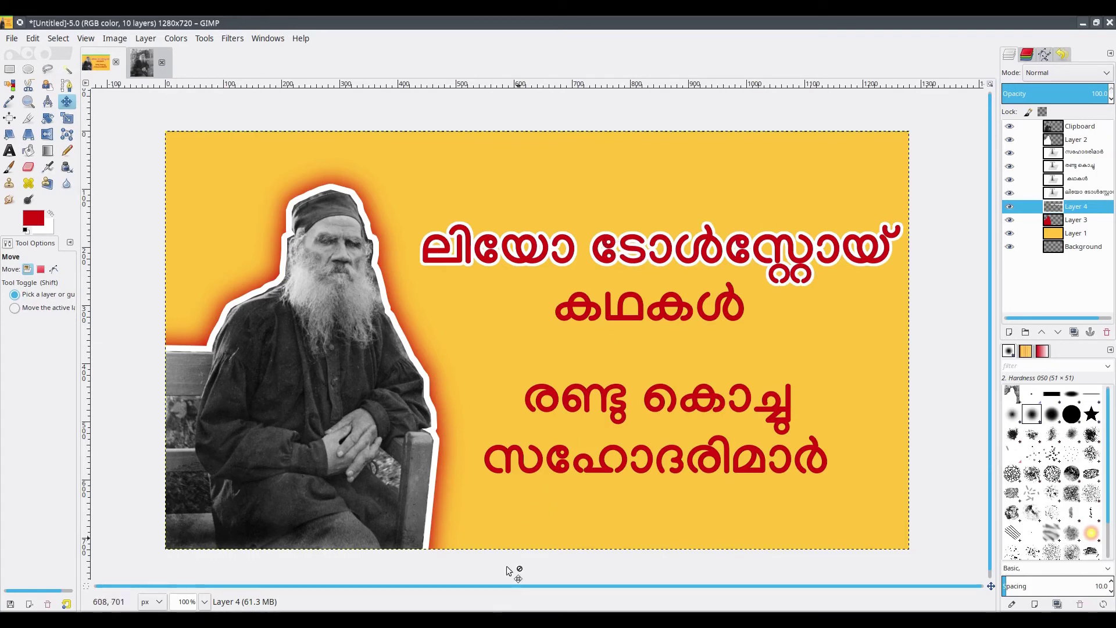
Step: Switch to Gwenview to compare the text outlines with the reference tolstoythumbnail.png, and return to GIMP
{"action": "key", "text": "alt+Tab"}
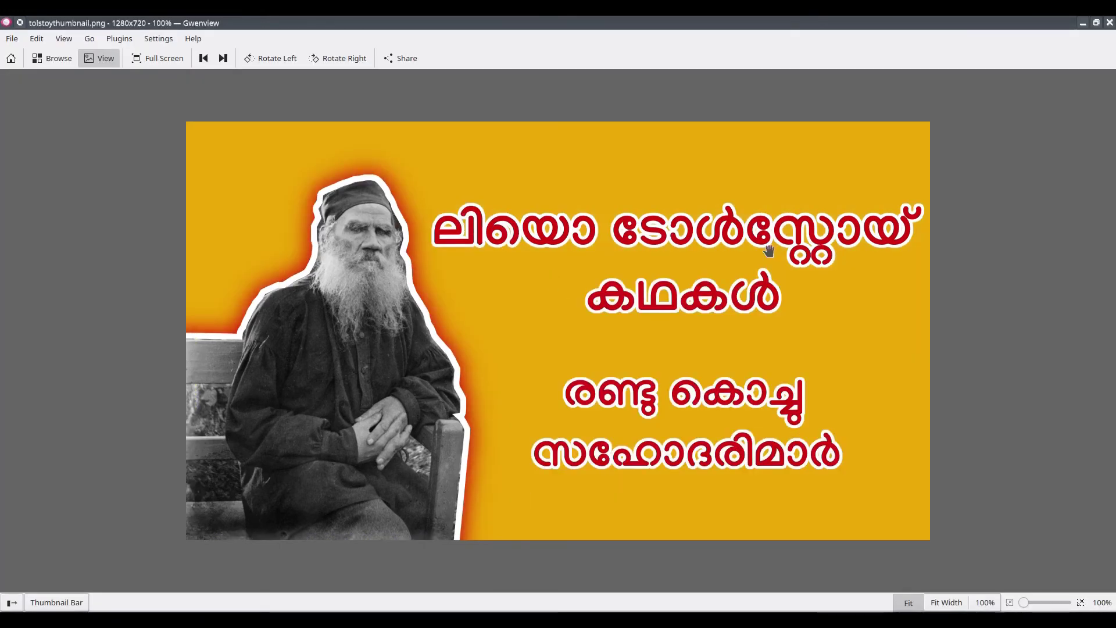
{"action": "key", "text": "alt+Tab"}
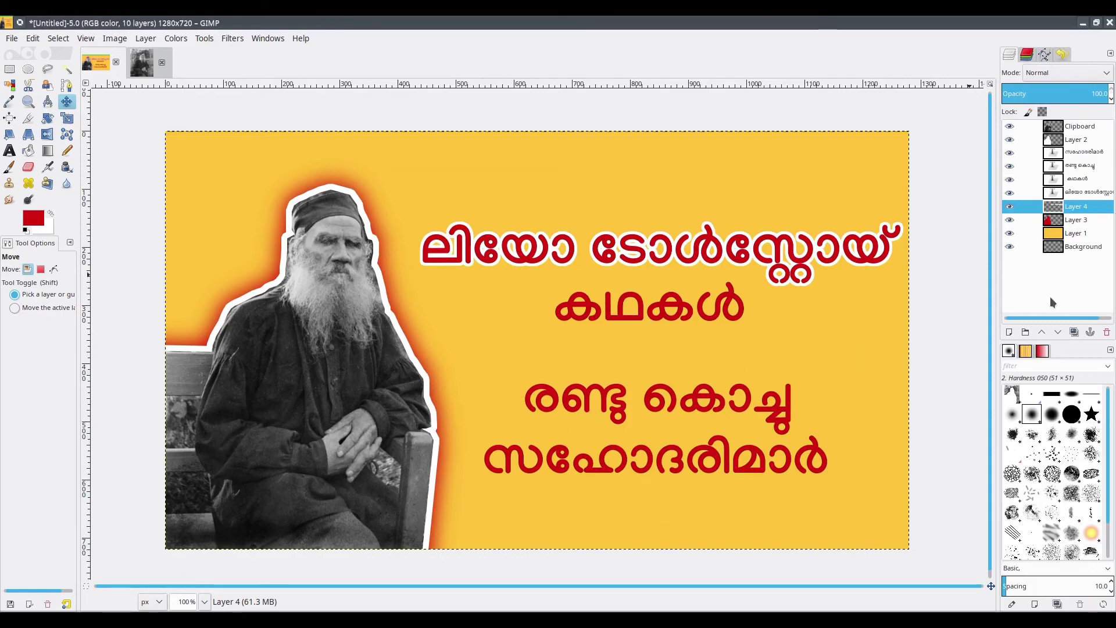
Step: Add a transparent 1280 × 720 px layer named Layer 5 and place it directly beneath the കഥകൾ text layer
{"action": "left_click", "coordinate": [1010, 333]}
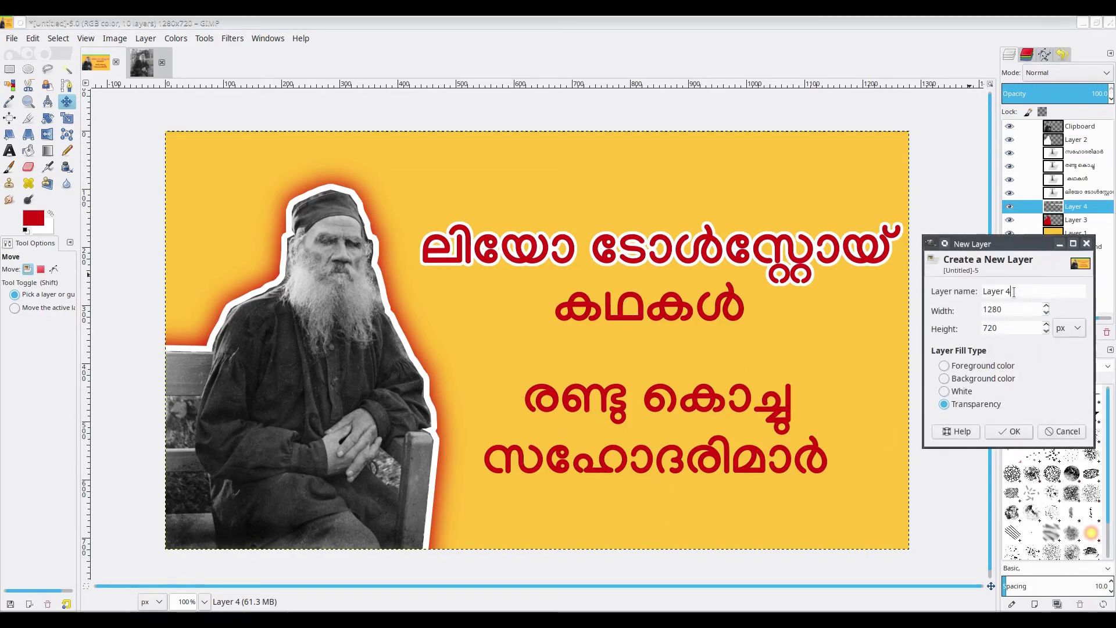
{"action": "type", "text": "5"}
{"action": "left_click", "coordinate": [1006, 431]}
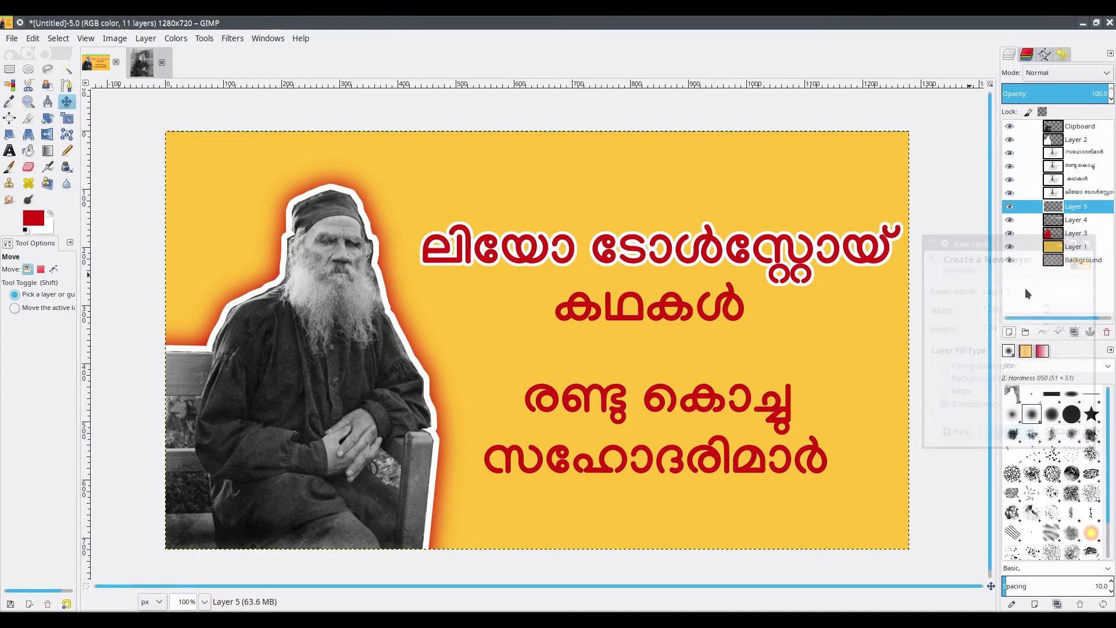
{"action": "left_click_drag", "start_coordinate": [1074, 206], "coordinate": [1073, 192]}
Step: Select the shape of the കഥകൾ text and, with Layer 5 active, grow the selection by 5 px
{"action": "left_click", "coordinate": [1076, 183]}
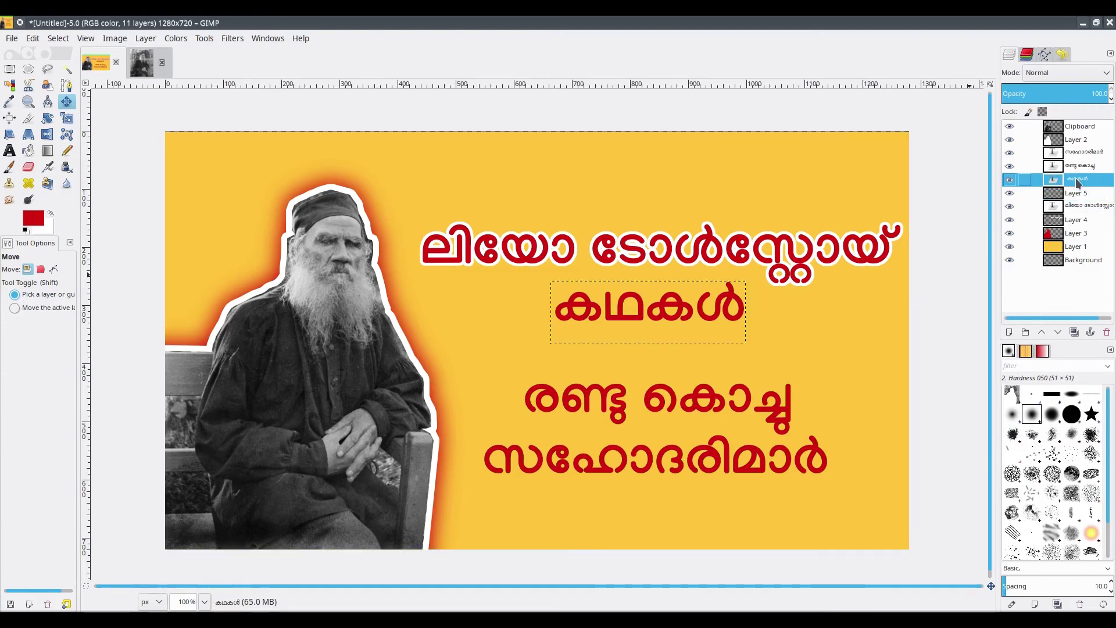
{"action": "right_click", "coordinate": [1077, 182]}
{"action": "left_click", "coordinate": [989, 445]}
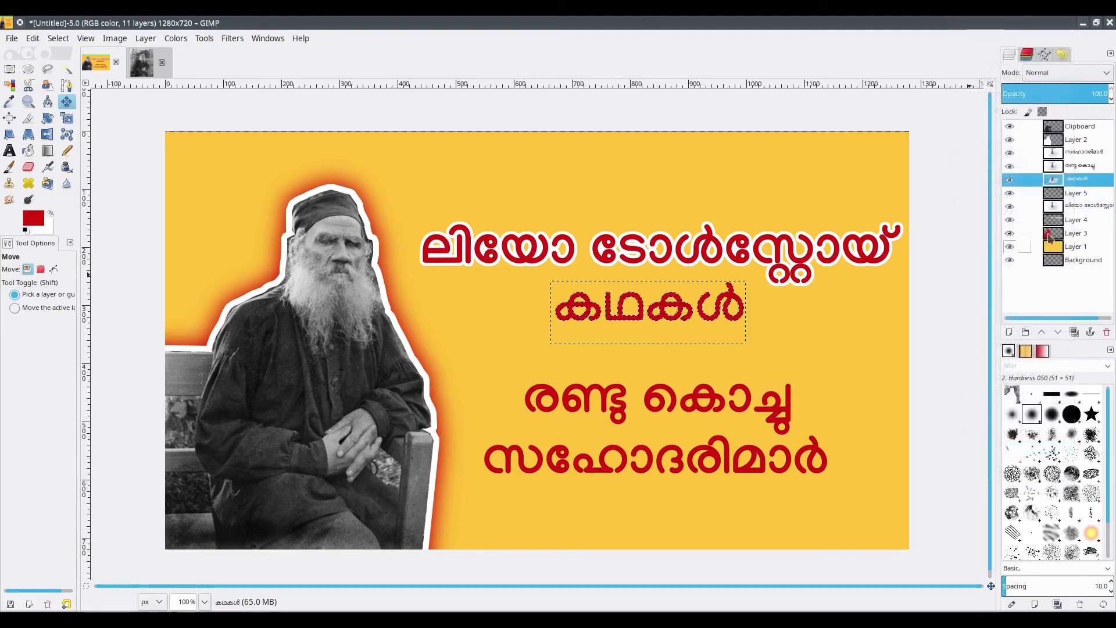
{"action": "left_click", "coordinate": [1076, 193]}
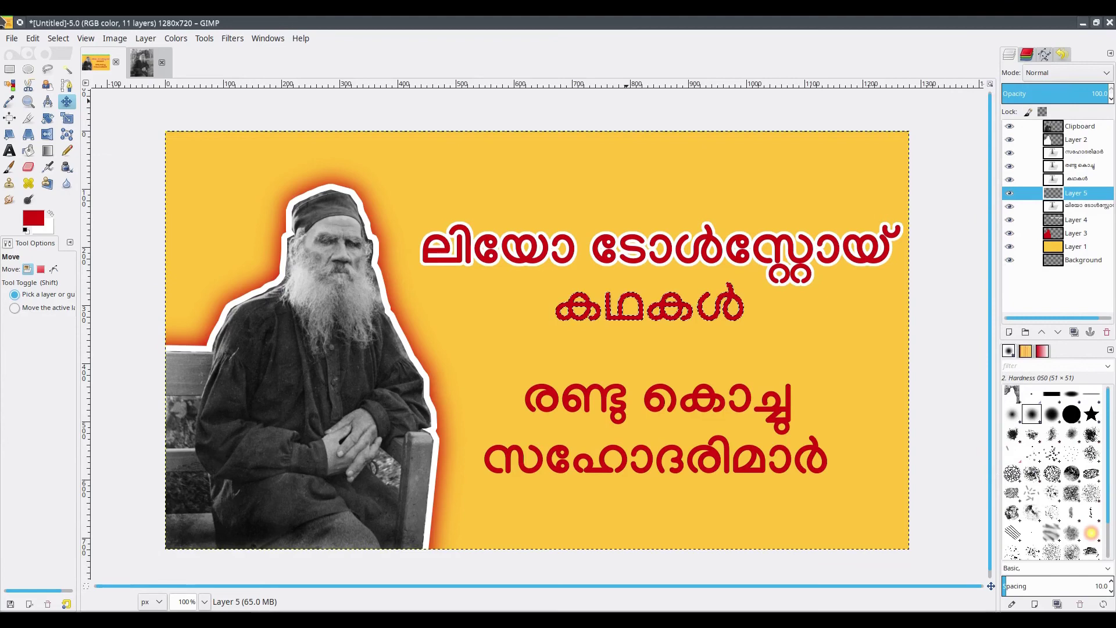
{"action": "left_click", "coordinate": [58, 38]}
{"action": "left_click", "coordinate": [99, 213]}
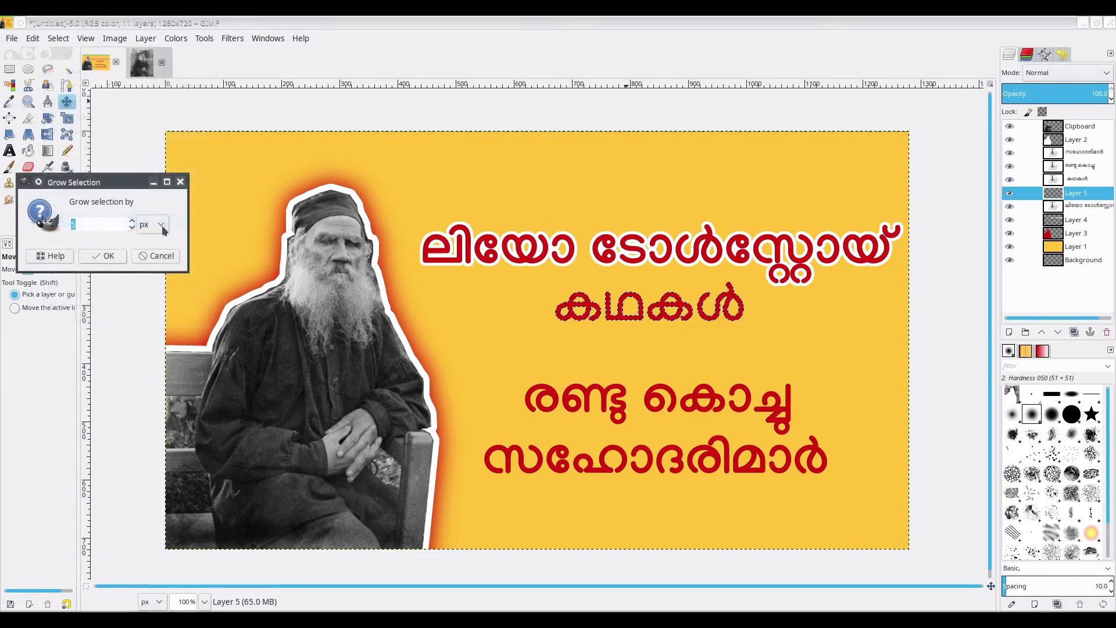
{"action": "left_click", "coordinate": [103, 255]}
Step: Fill the grown കഥകൾ selection on Layer 5 with the white background colour, and clear the selection
{"action": "left_click", "coordinate": [33, 38]}
{"action": "left_click", "coordinate": [99, 273]}
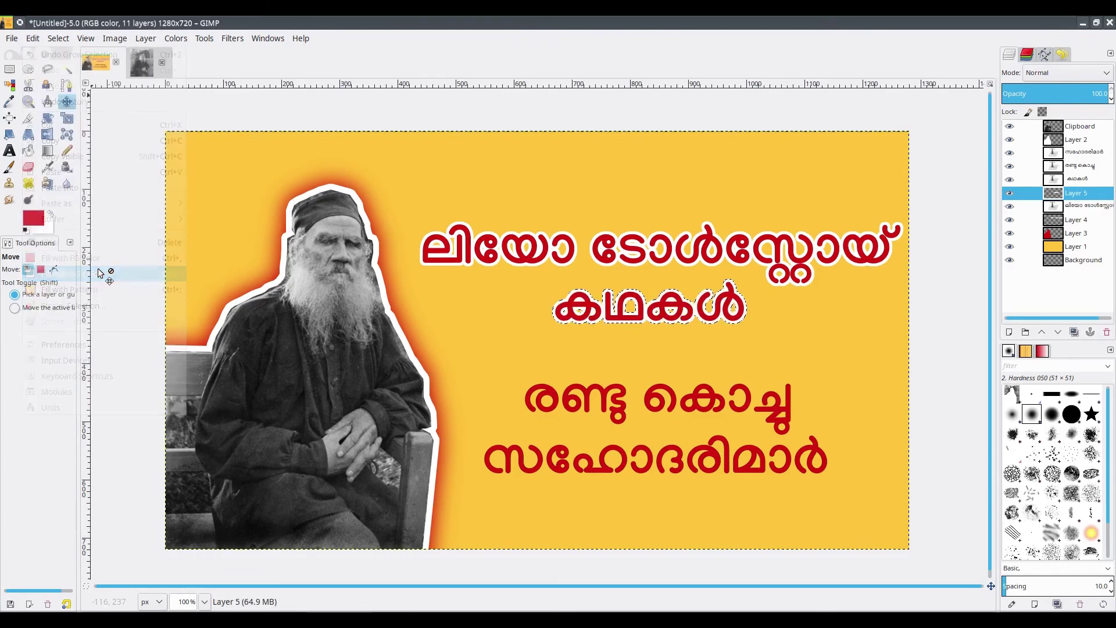
{"action": "left_click", "coordinate": [66, 41]}
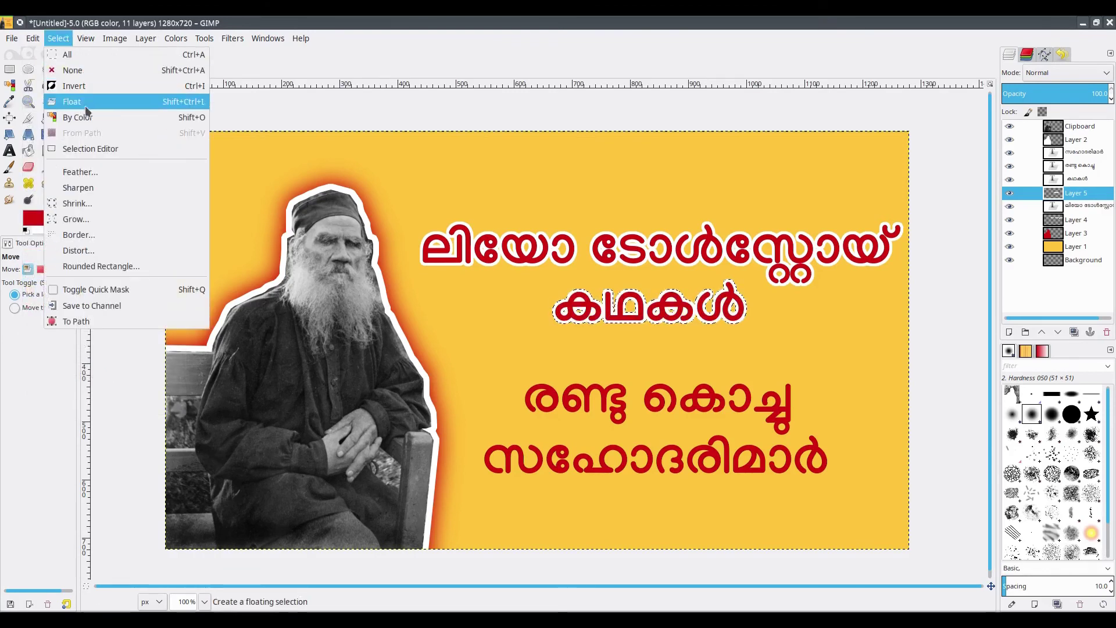
{"action": "left_click", "coordinate": [92, 72]}
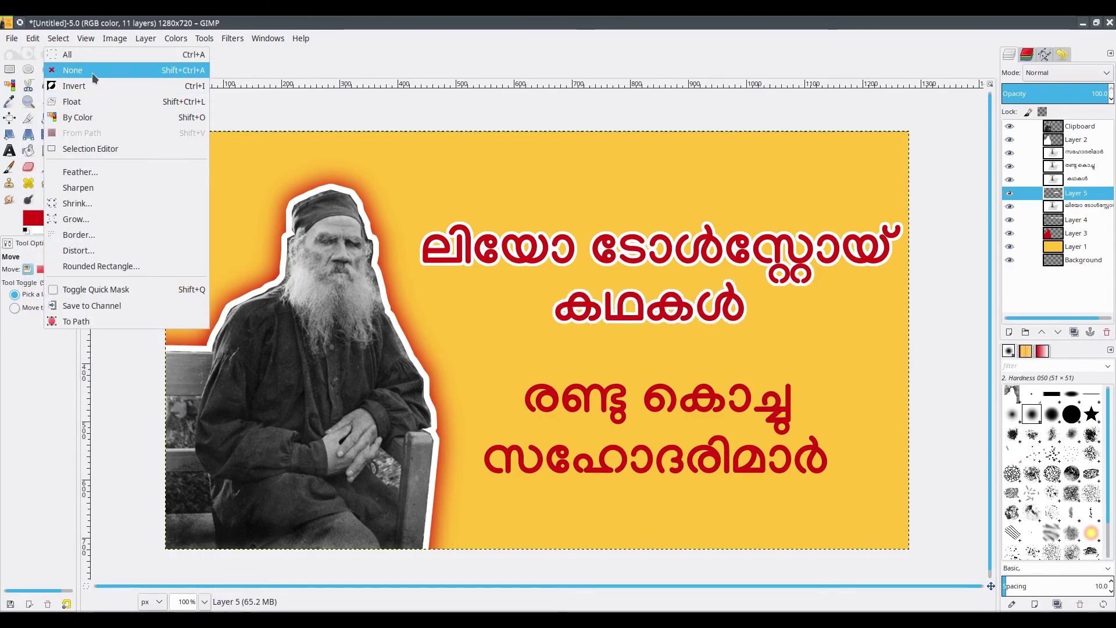
Step: Add a transparent 1280 × 720 px layer named Layer 6 and place it directly beneath the രണ്ടു കൊച്ചു text layer
{"action": "left_click", "coordinate": [1009, 332]}
{"action": "left_click", "coordinate": [1020, 292]}
{"action": "key", "text": "BackSpace"}
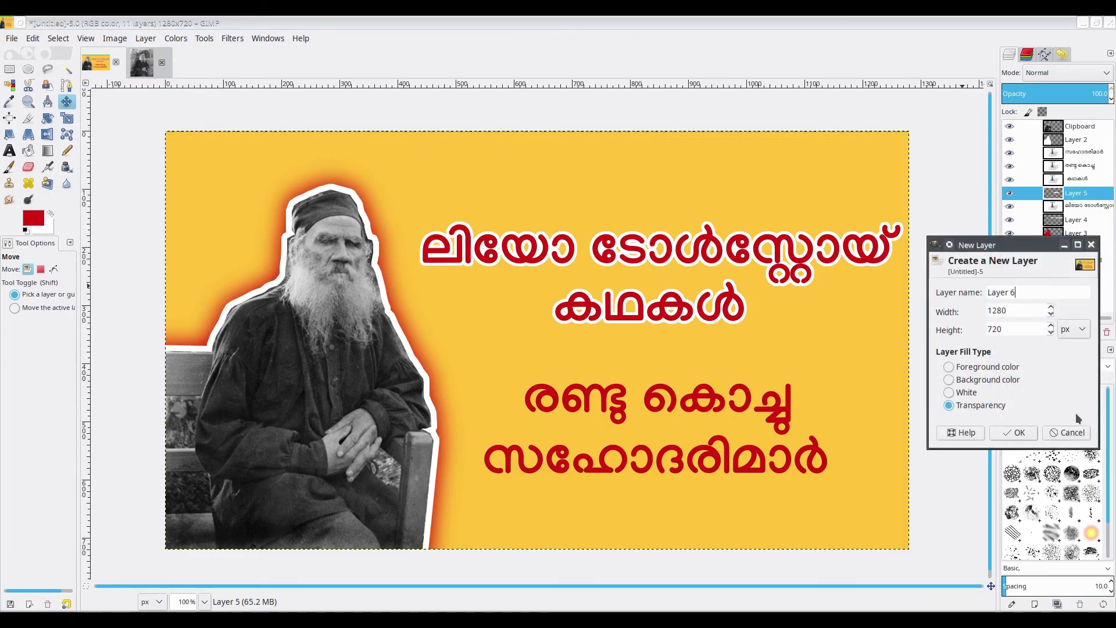
{"action": "left_click", "coordinate": [1014, 432]}
{"action": "left_click_drag", "start_coordinate": [1085, 194], "coordinate": [1083, 174]}
Step: Select the shape of the രണ്ടു കൊച്ചു text and, with Layer 6 active, grow the selection by 5 px
{"action": "left_click", "coordinate": [1087, 167]}
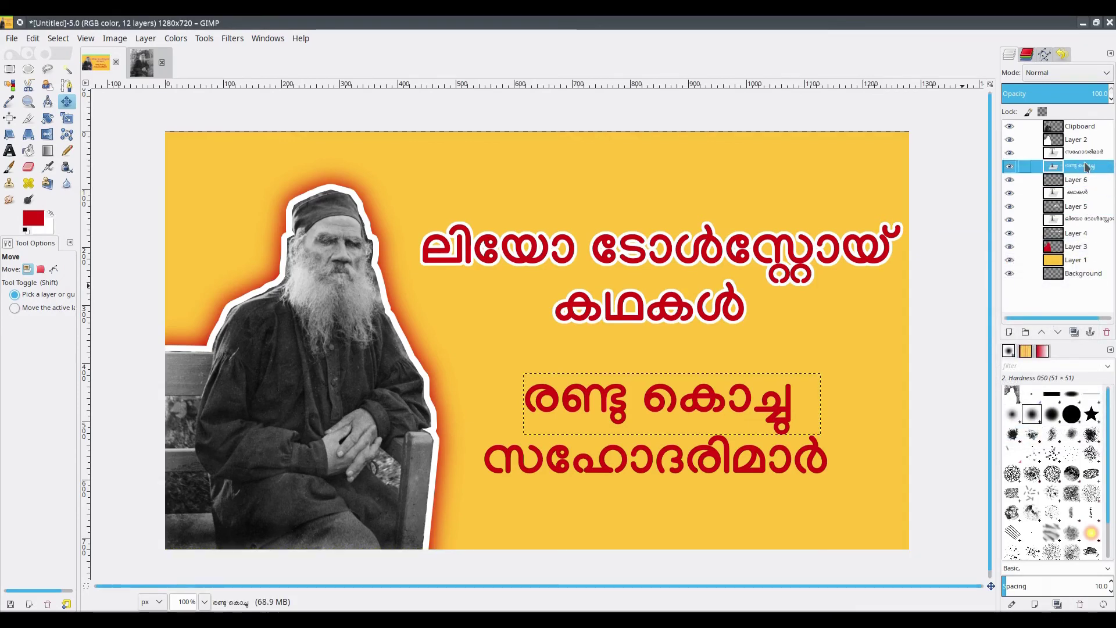
{"action": "right_click", "coordinate": [1085, 167]}
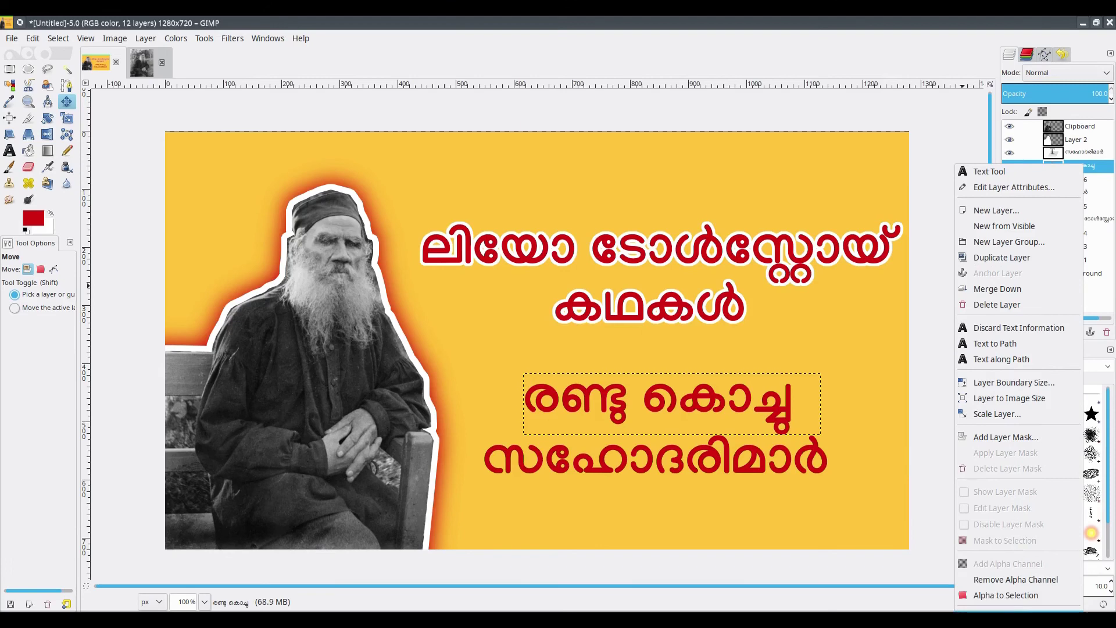
{"action": "left_click", "coordinate": [1014, 593]}
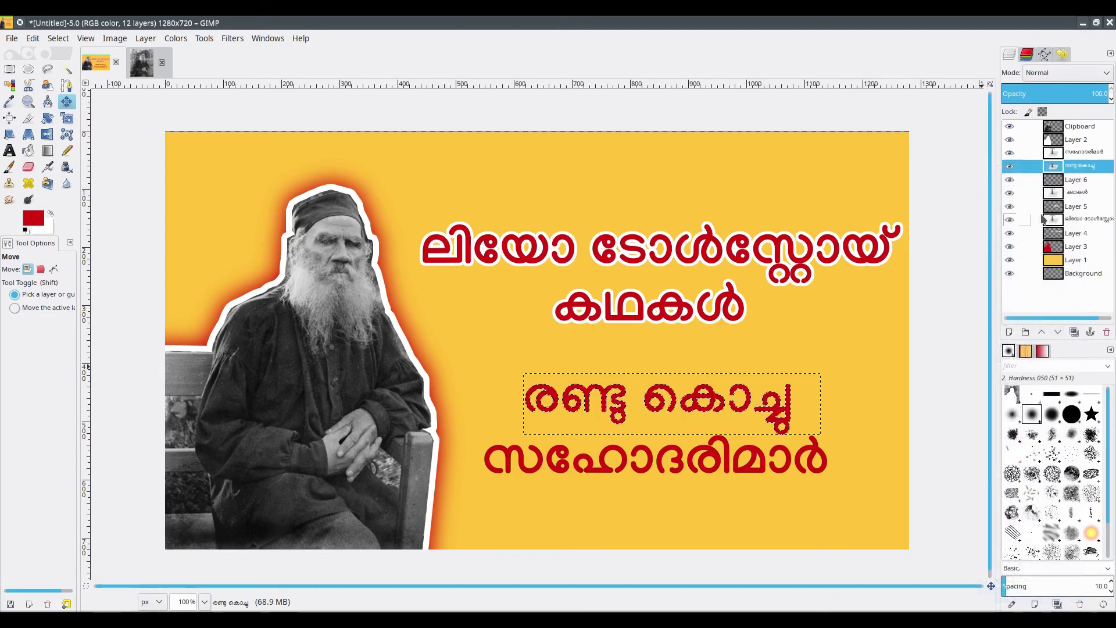
{"action": "left_click", "coordinate": [1033, 180]}
{"action": "left_click", "coordinate": [58, 38]}
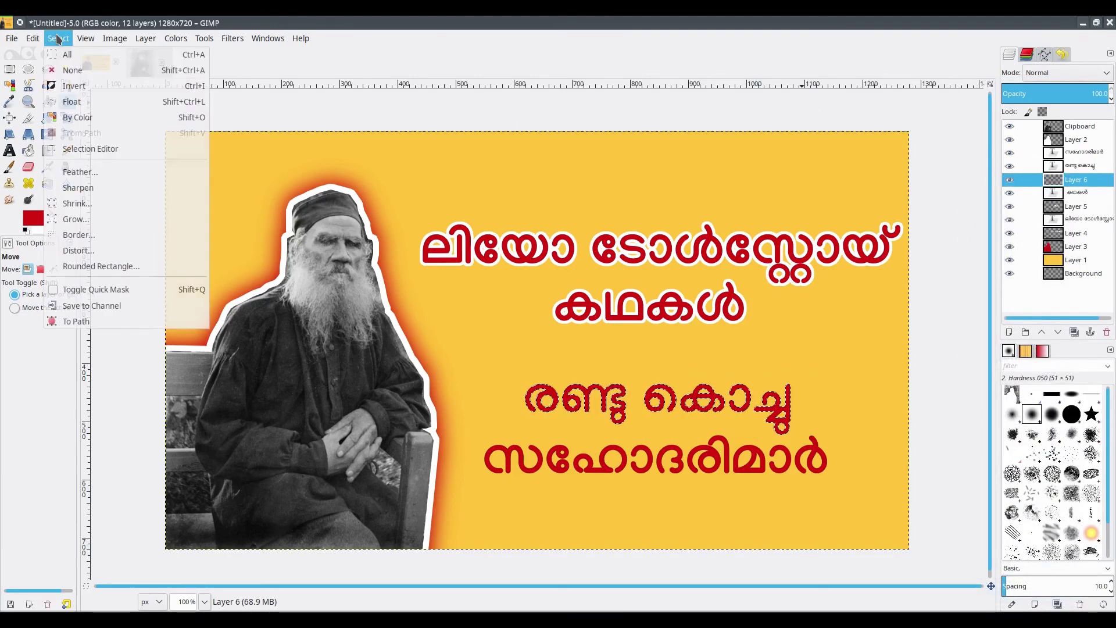
{"action": "left_click", "coordinate": [104, 219]}
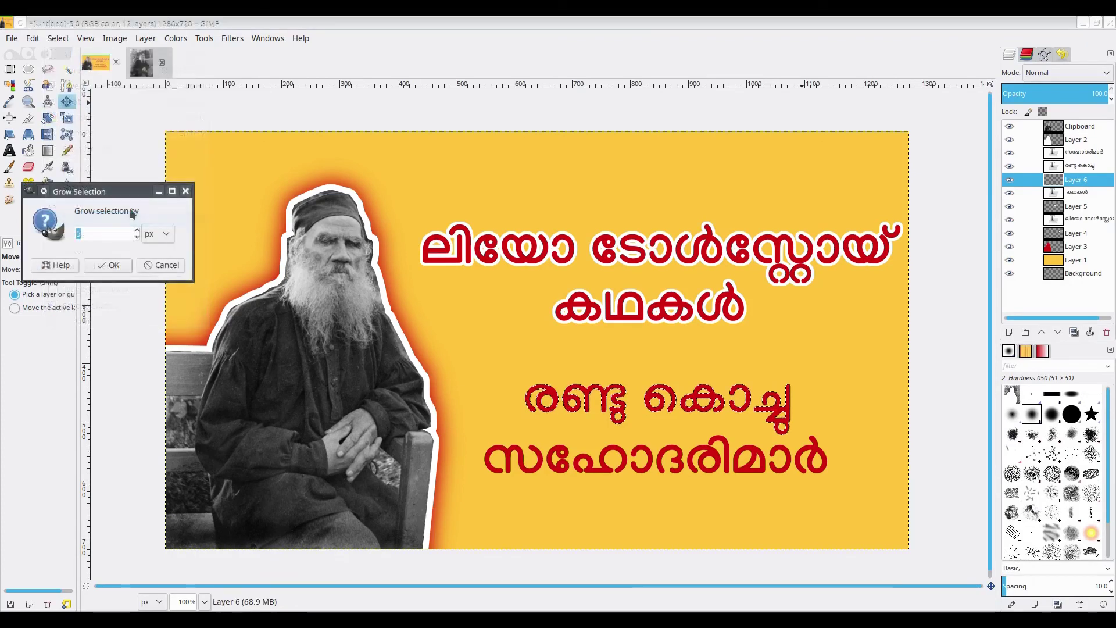
{"action": "left_click", "coordinate": [119, 263]}
Step: Fill the grown രണ്ടു കൊച്ചു selection on Layer 6 with the white background colour, and clear the selection
{"action": "left_click", "coordinate": [33, 38]}
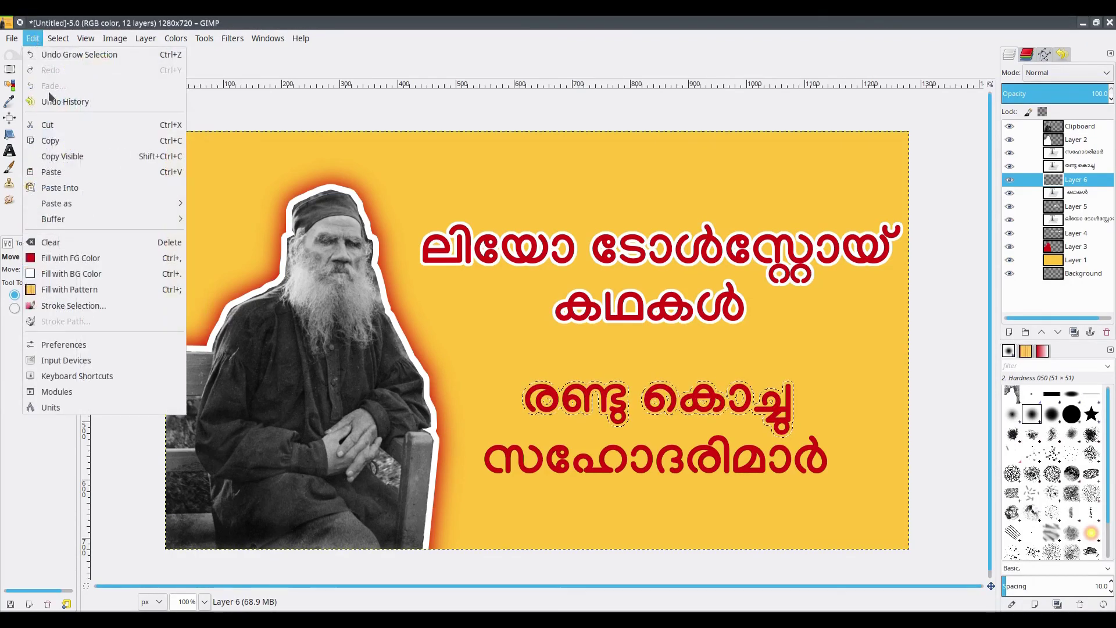
{"action": "left_click", "coordinate": [72, 275]}
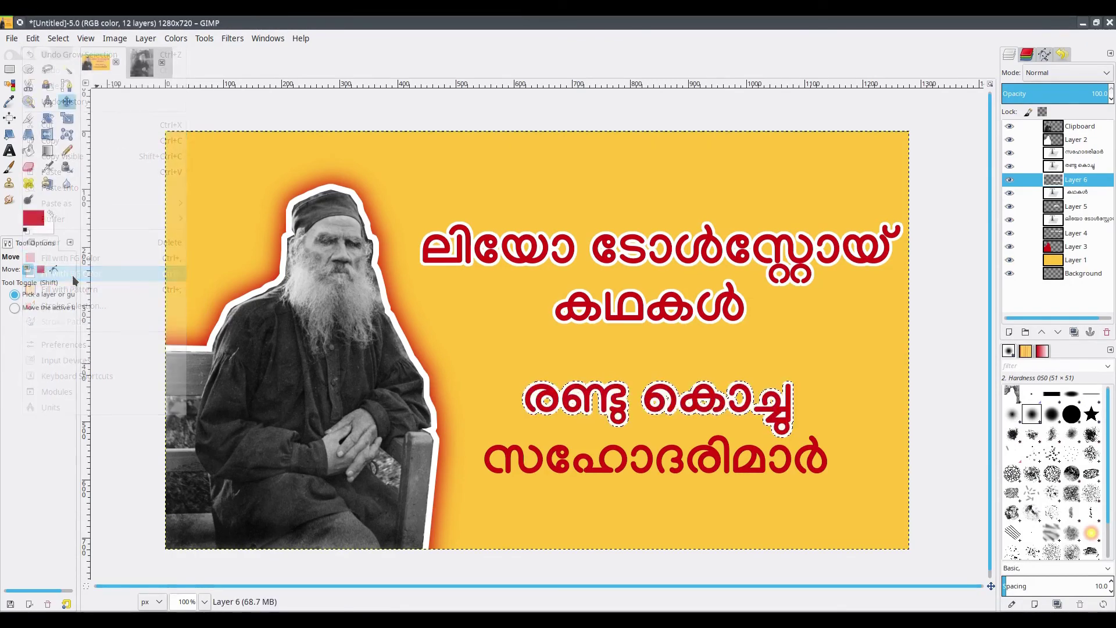
{"action": "left_click", "coordinate": [58, 38]}
{"action": "left_click", "coordinate": [75, 67]}
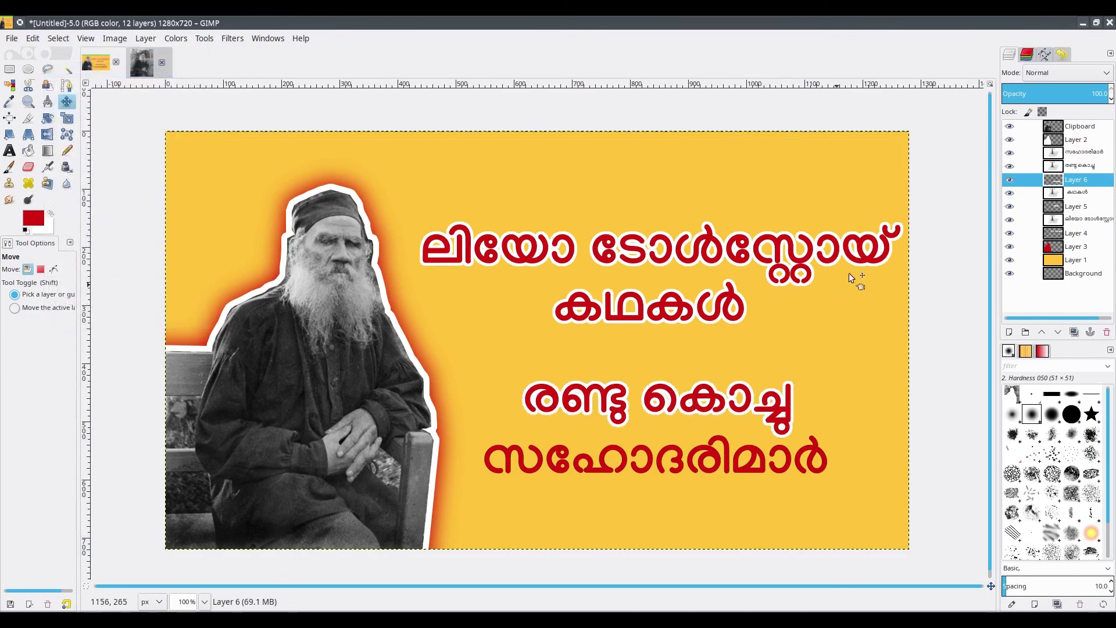
Step: Add a transparent 1280 × 720 px layer named Layer 7 and place it directly beneath the സഹോദരിമാർ text layer
{"action": "left_click", "coordinate": [1010, 332]}
{"action": "left_click", "coordinate": [1012, 289]}
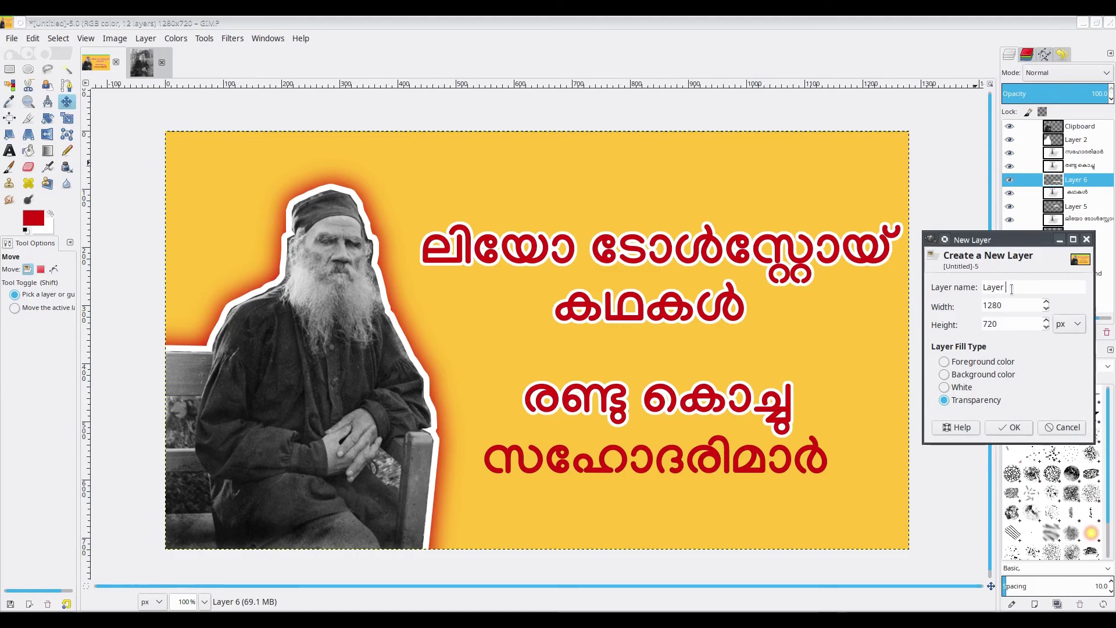
{"action": "left_click", "coordinate": [1003, 423]}
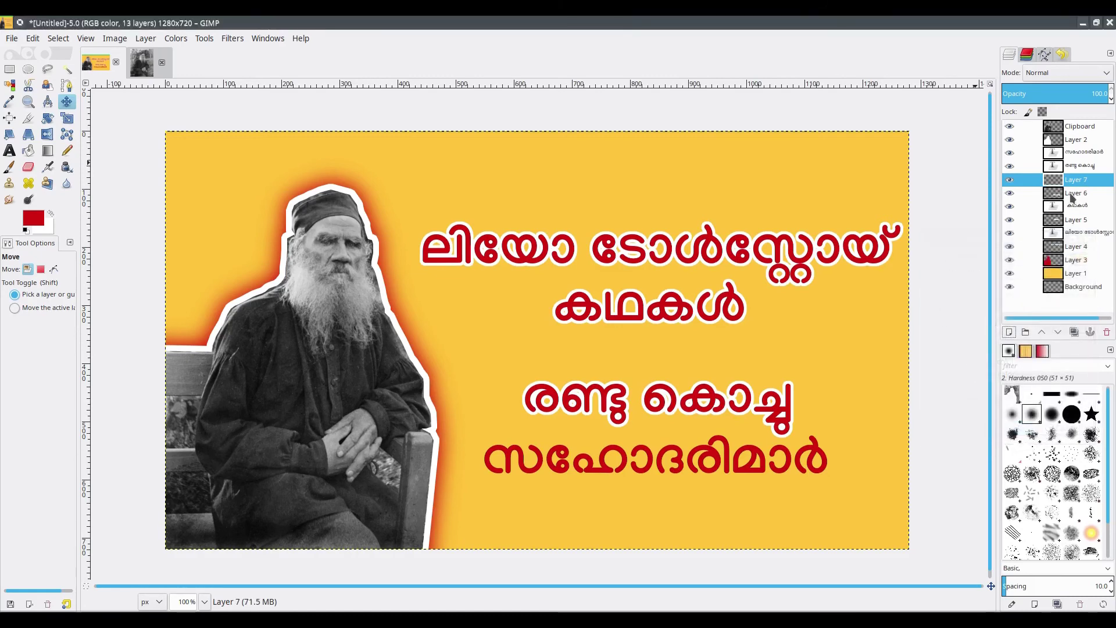
Step: Select the shape of the സഹോദരിമാർ text and, with Layer 7 active, grow the selection by 5 px
{"action": "left_click", "coordinate": [1078, 152]}
{"action": "right_click", "coordinate": [1078, 152]}
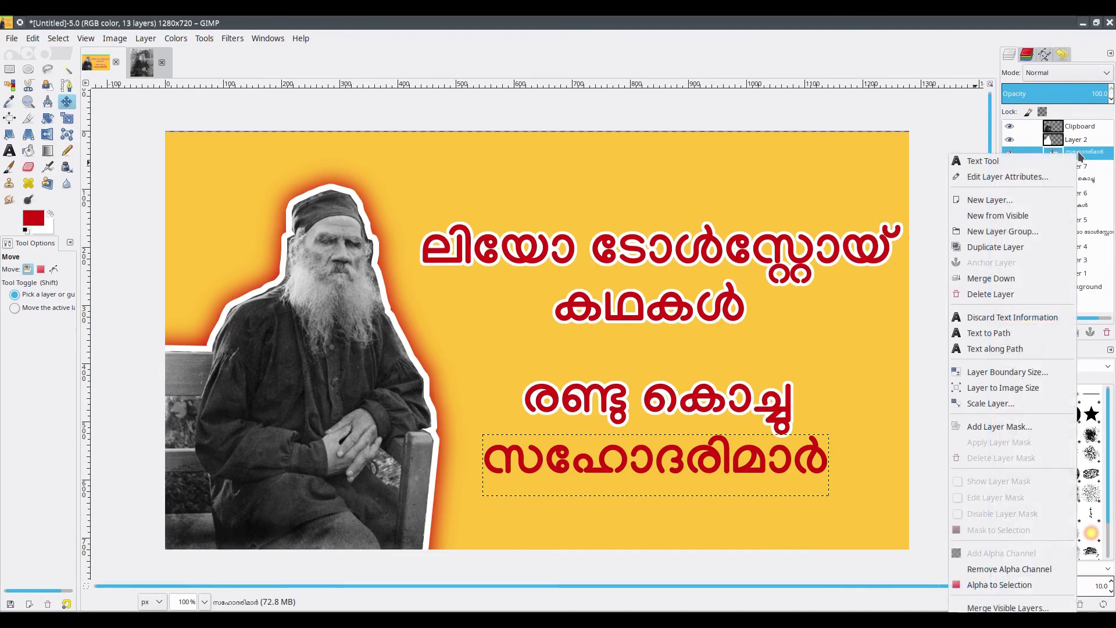
{"action": "left_click", "coordinate": [1003, 589]}
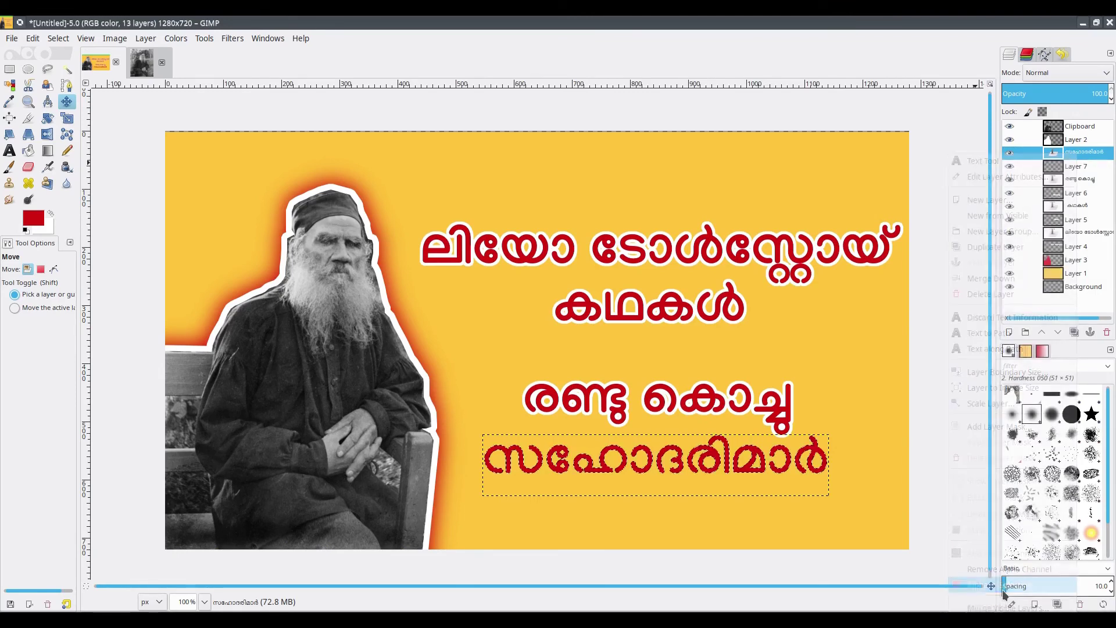
{"action": "left_click", "coordinate": [1085, 166]}
{"action": "left_click", "coordinate": [58, 38]}
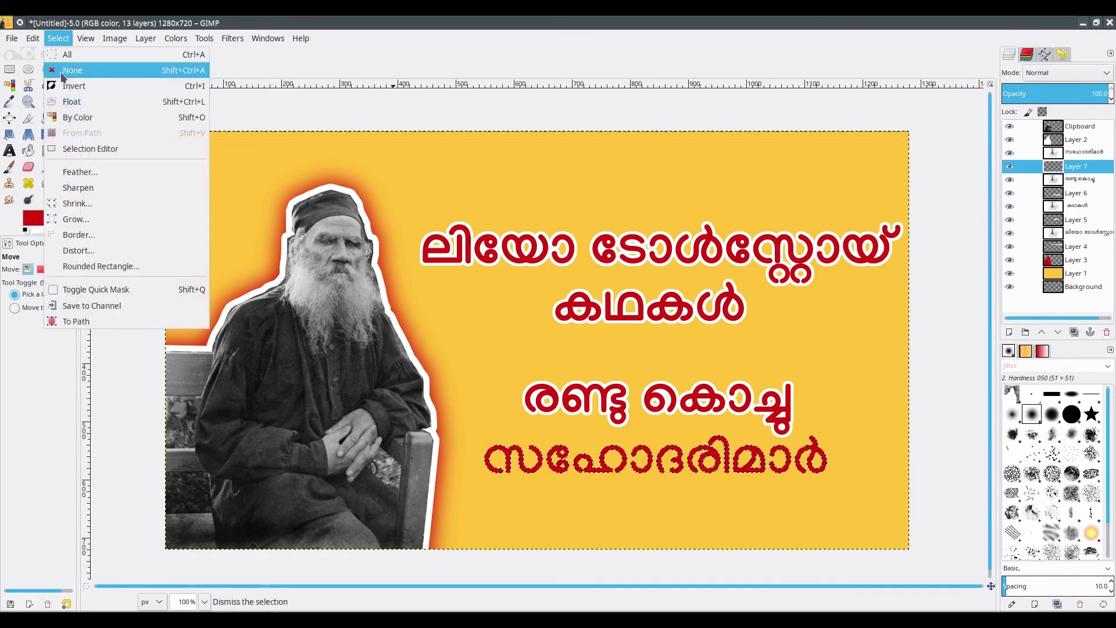
{"action": "left_click", "coordinate": [105, 219]}
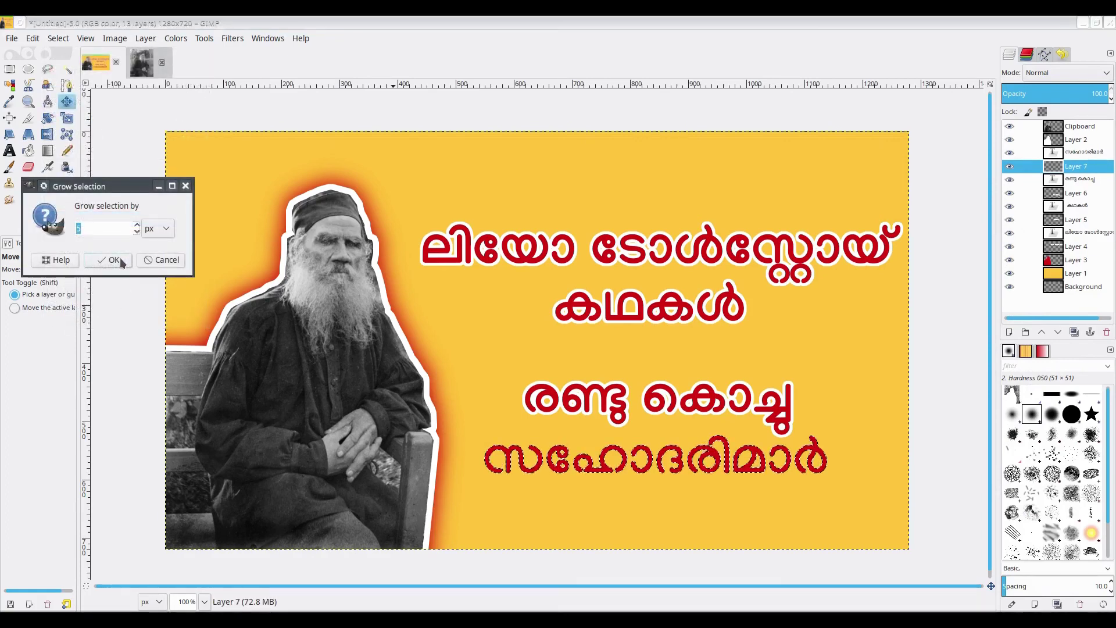
{"action": "left_click", "coordinate": [113, 260]}
Step: Fill the grown സഹോദരിമാർ selection on Layer 7 with the white background colour, and clear the selection
{"action": "left_click", "coordinate": [33, 38]}
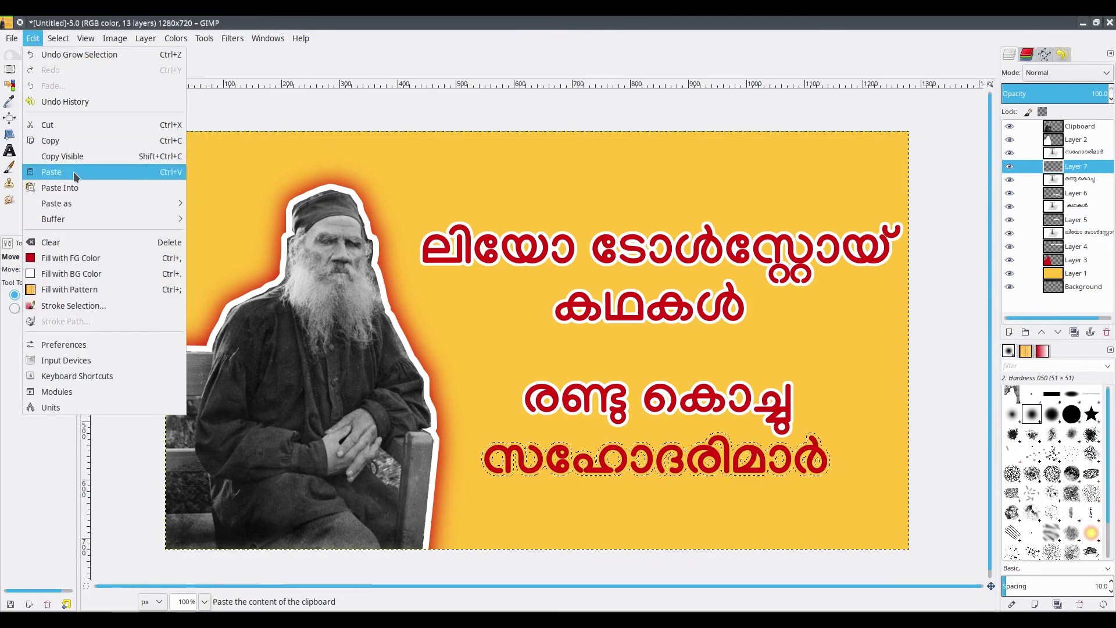
{"action": "left_click", "coordinate": [73, 274]}
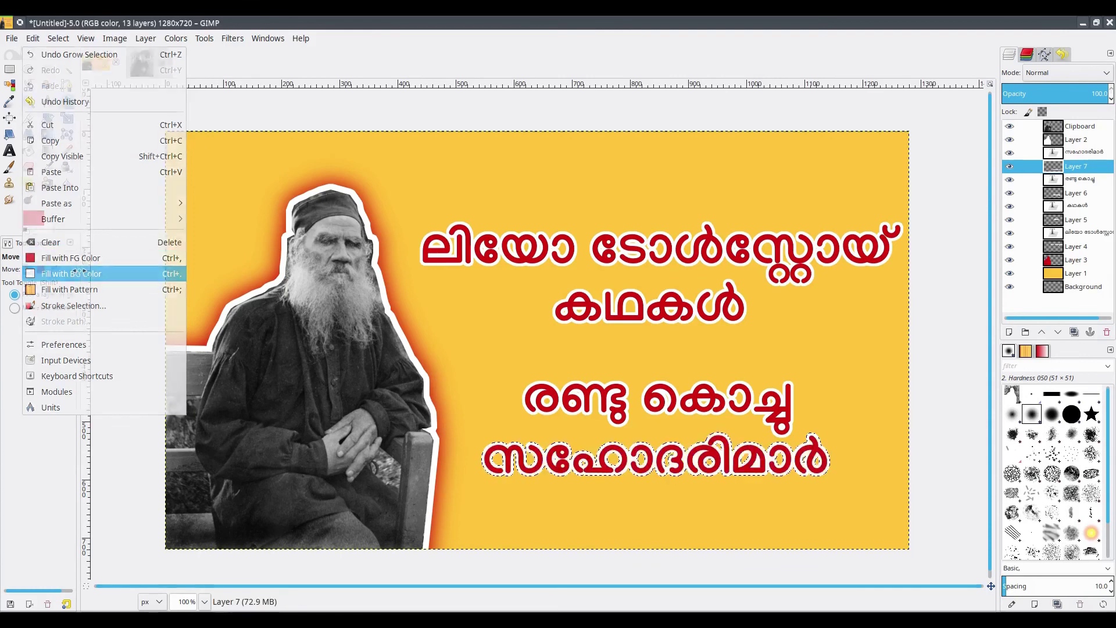
{"action": "left_click", "coordinate": [57, 38]}
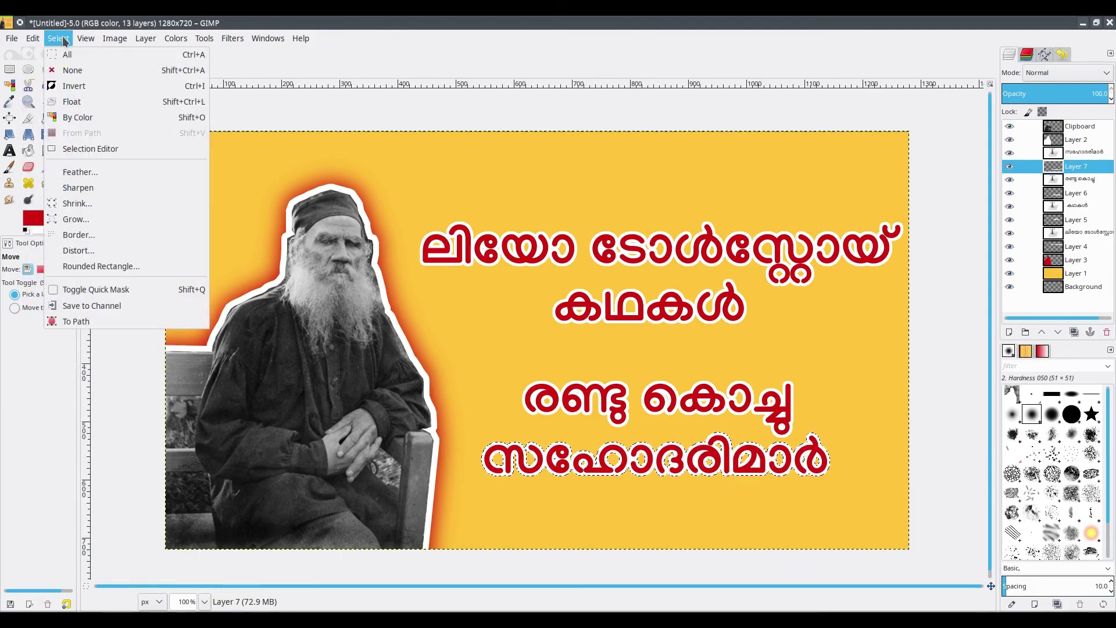
{"action": "left_click", "coordinate": [71, 71]}
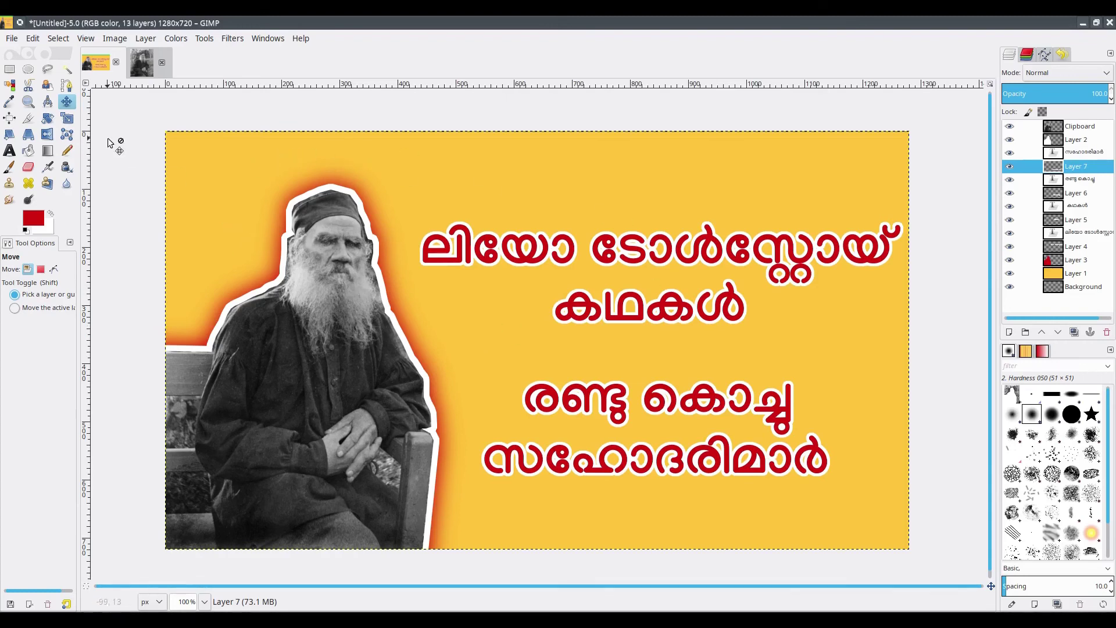
Step: Save the image in the Documents folder as an XCF project named "leo tolstoy project"
{"action": "left_click", "coordinate": [12, 39]}
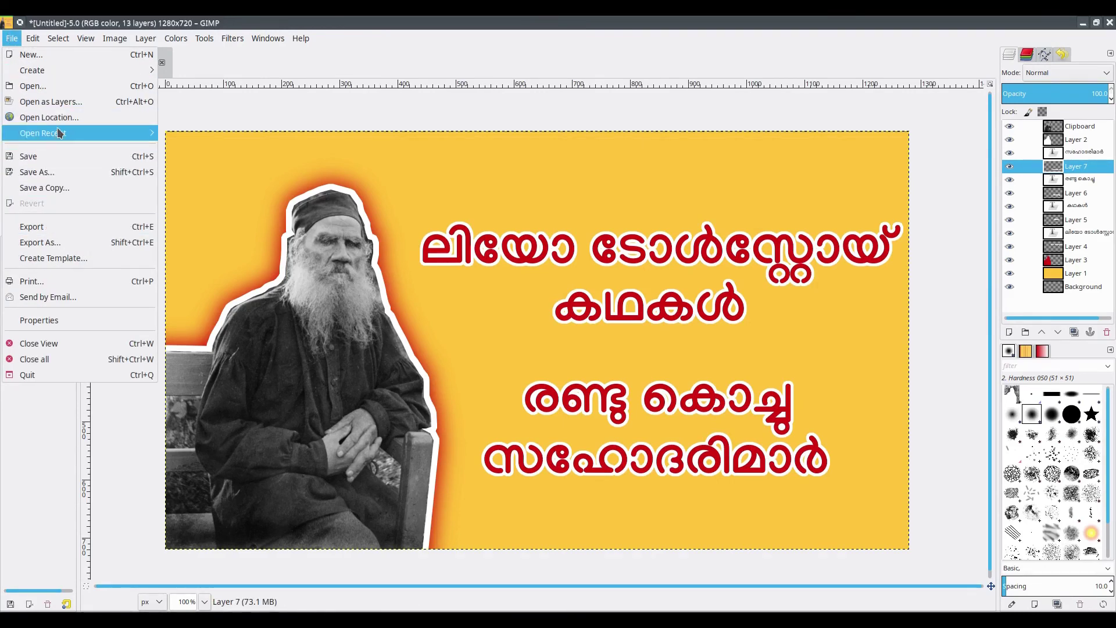
{"action": "left_click", "coordinate": [81, 171]}
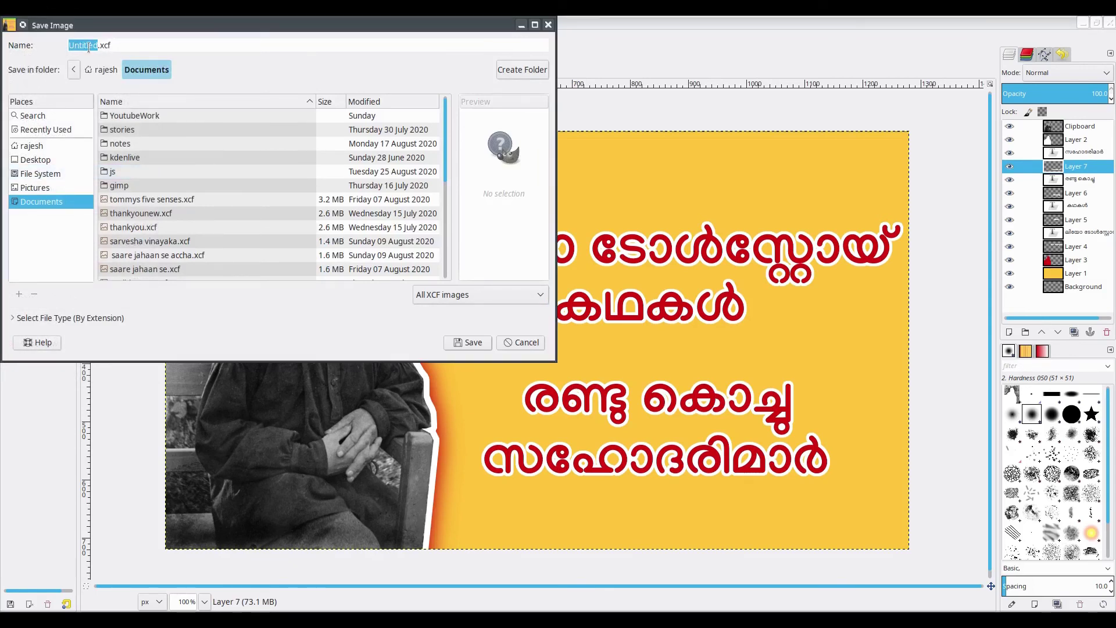
{"action": "key", "text": "BackSpace"}
{"action": "type", "text": "leo tolstay"}
{"action": "left_click", "coordinate": [102, 47]}
{"action": "key", "text": "BackSpace"}
{"action": "type", "text": "o"}
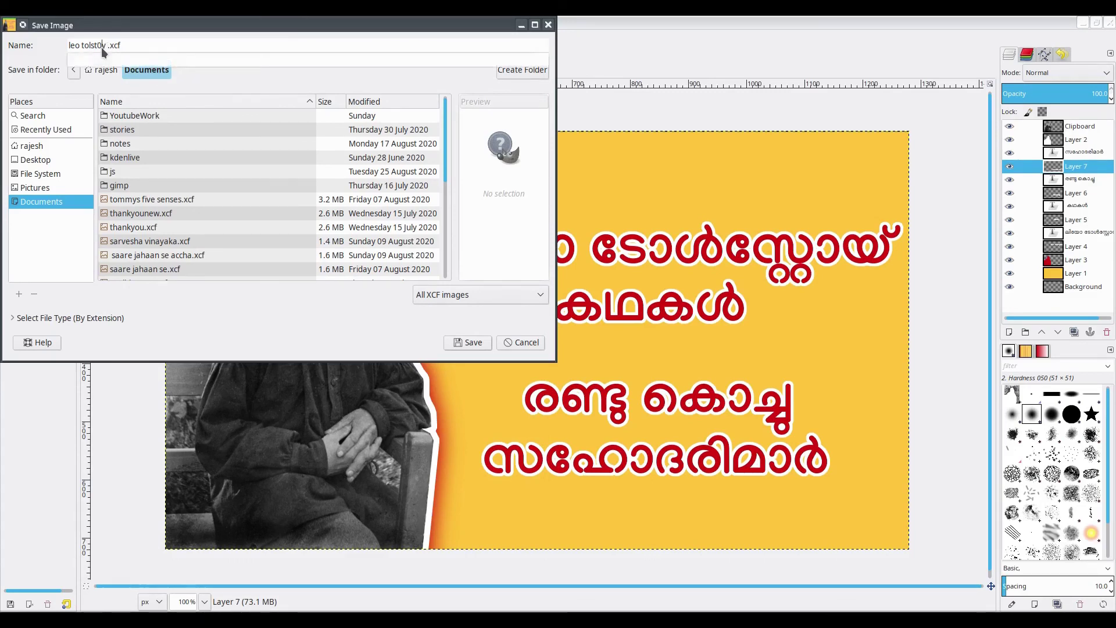
{"action": "key", "text": "Right"}
{"action": "key", "text": "Delete"}
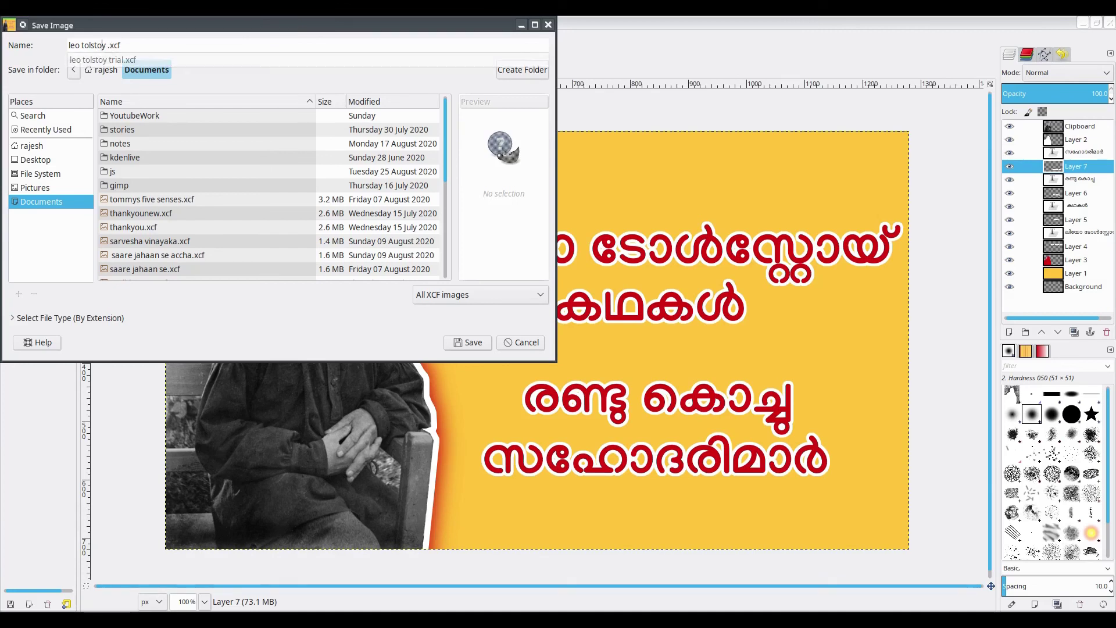
{"action": "type", "text": "project"}
{"action": "key", "text": "Return"}
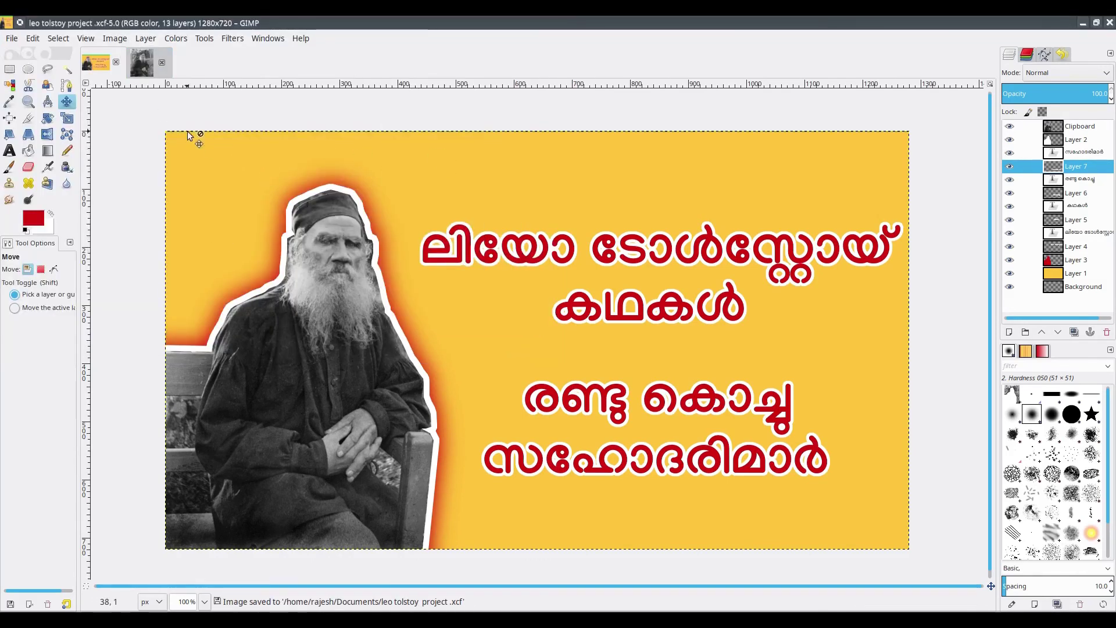
Step: Export the image to the Documents folder as a PNG named "leo tolstoy project", with compression level 9
{"action": "left_click", "coordinate": [12, 39]}
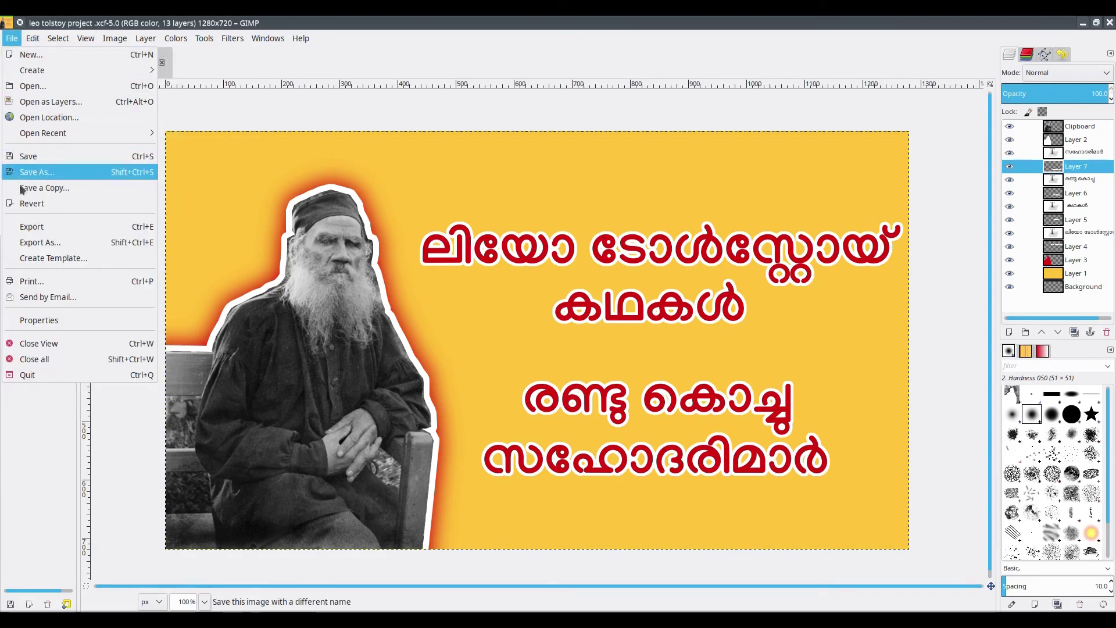
{"action": "left_click", "coordinate": [61, 228]}
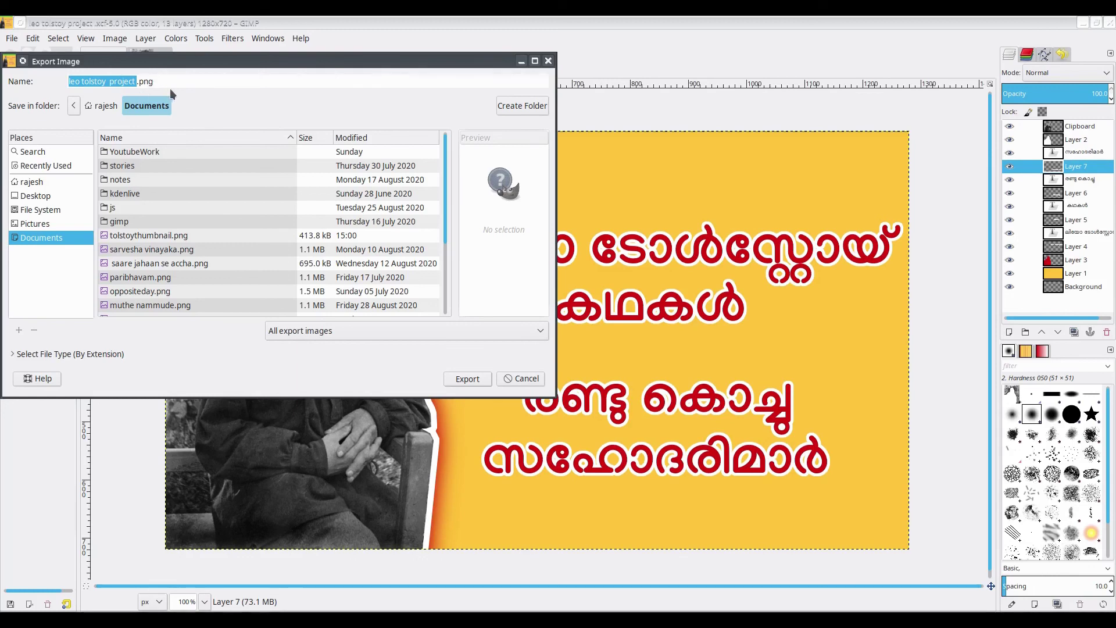
{"action": "left_click", "coordinate": [468, 379]}
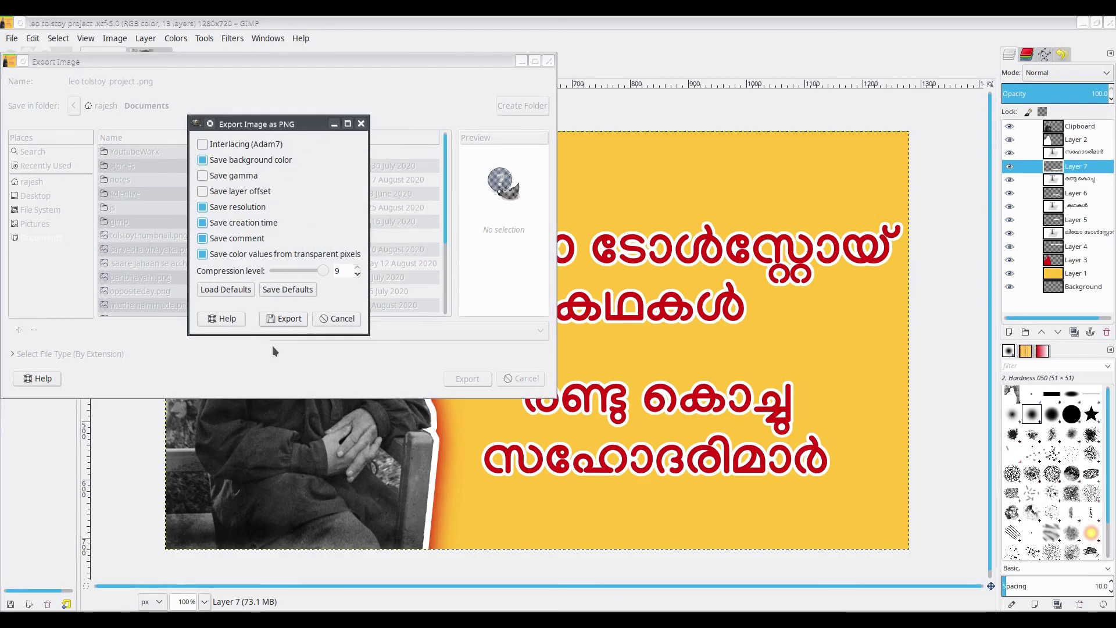
{"action": "left_click", "coordinate": [288, 324]}
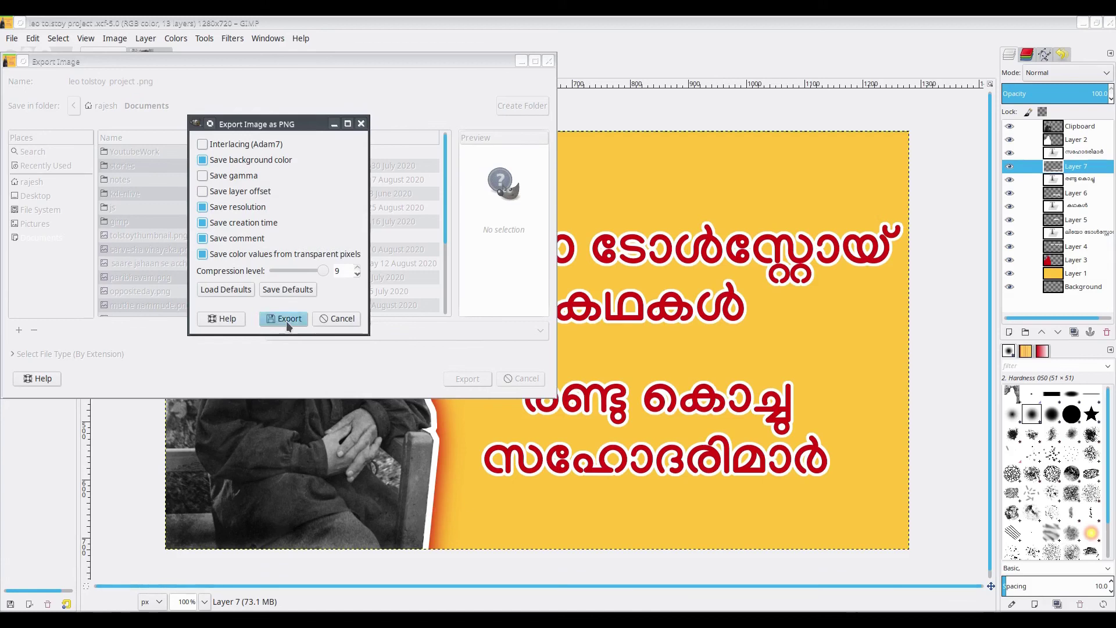